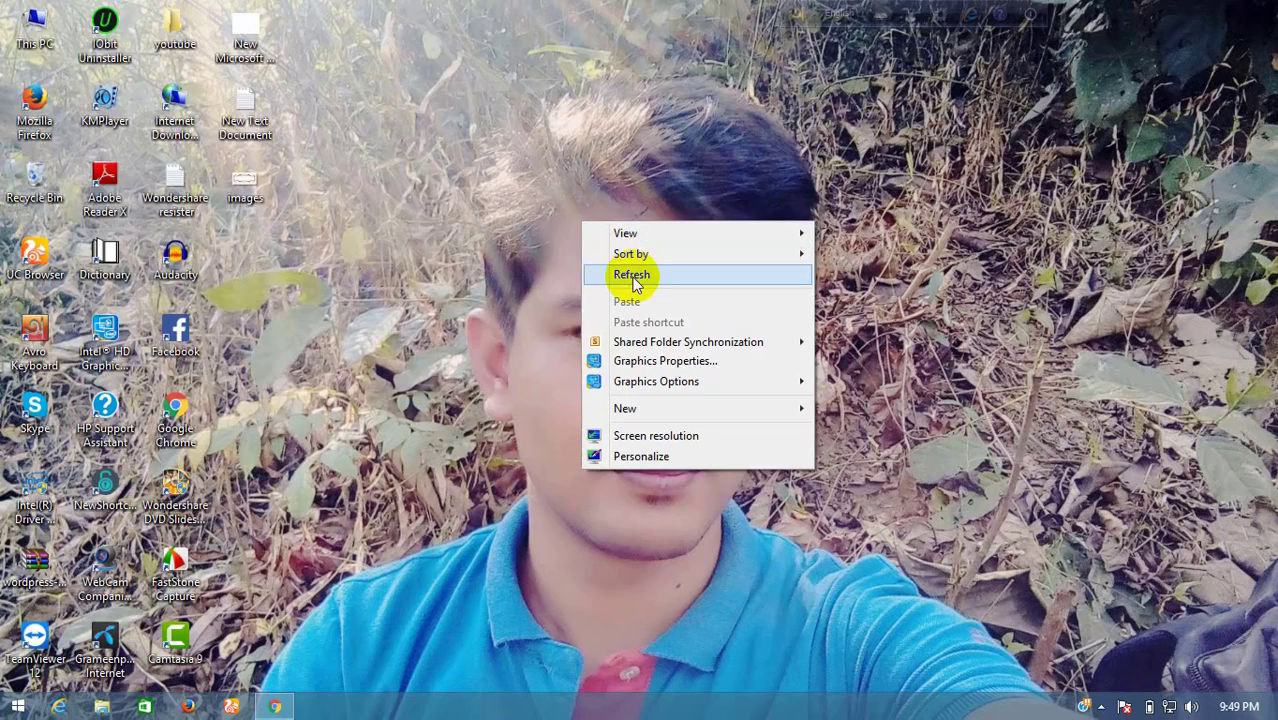
pyautogui.click(632, 277)
pyautogui.rightClick(632, 277)
pyautogui.click(685, 333)
pyautogui.rightClick(667, 313)
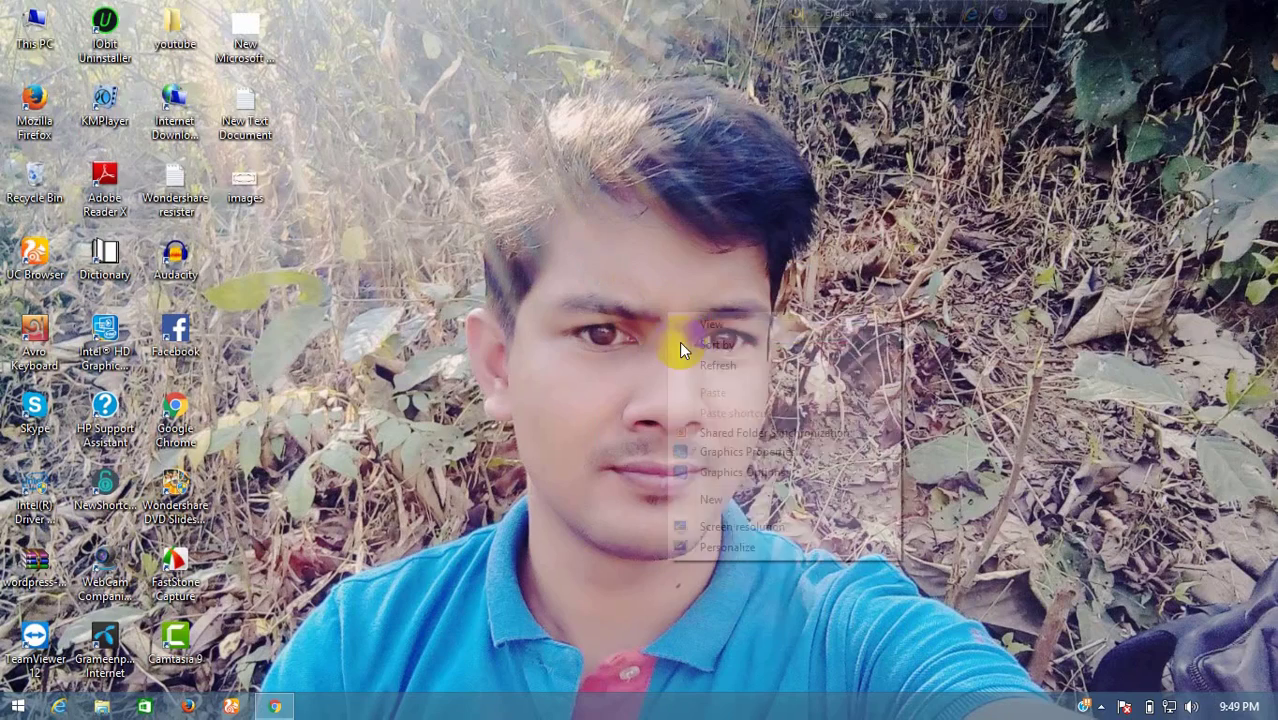
pyautogui.click(698, 362)
pyautogui.rightClick(516, 195)
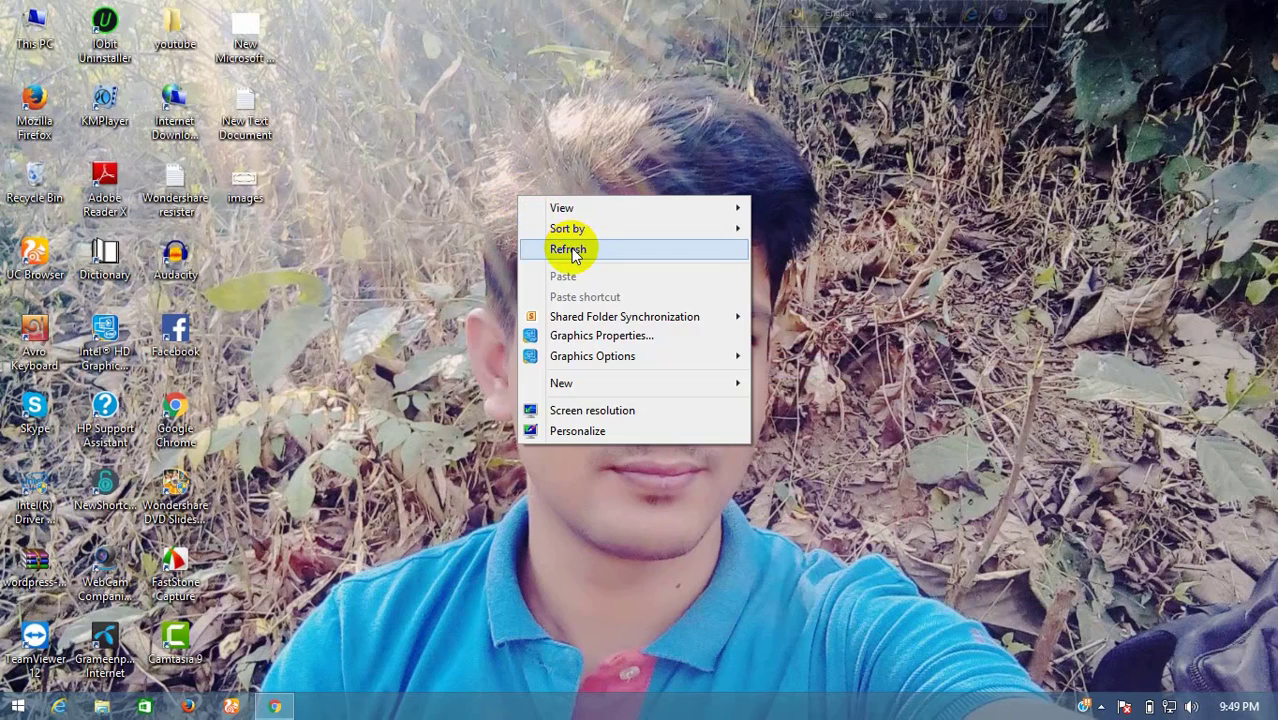
pyautogui.click(570, 250)
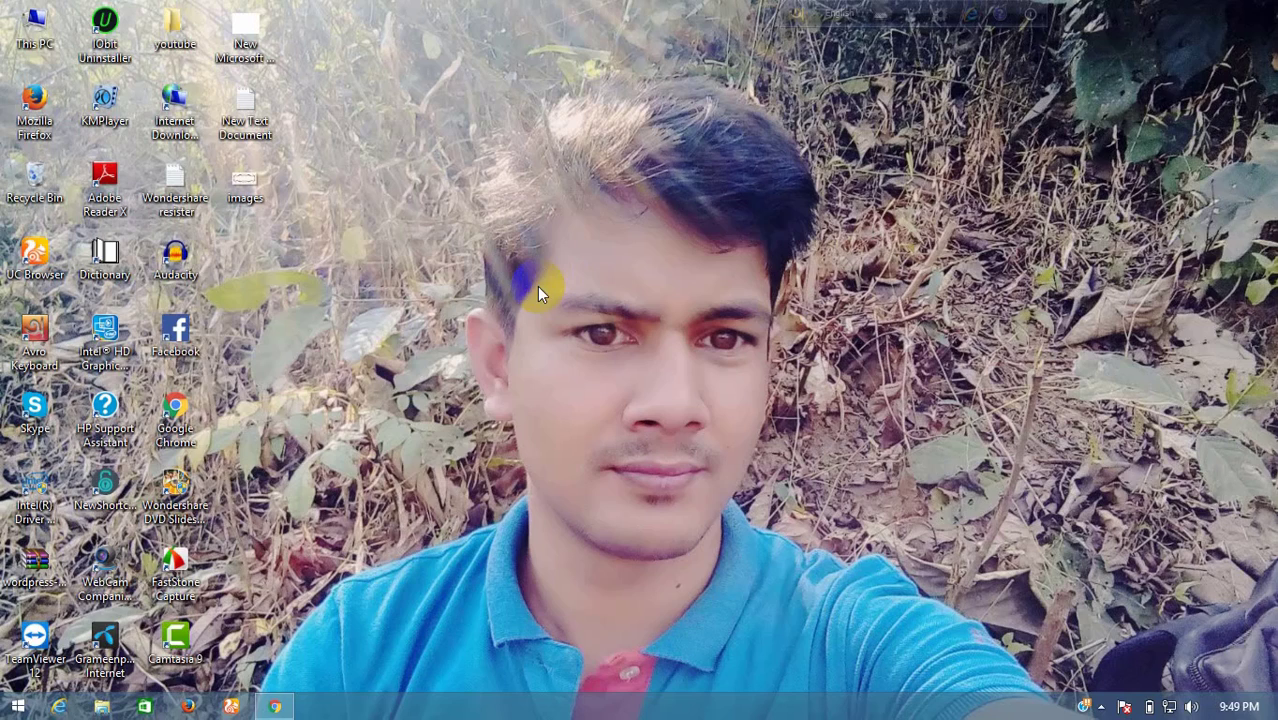
# Switch to Chrome, open picmonkey.com in a new tab and start a blank design
pyautogui.click(274, 706)
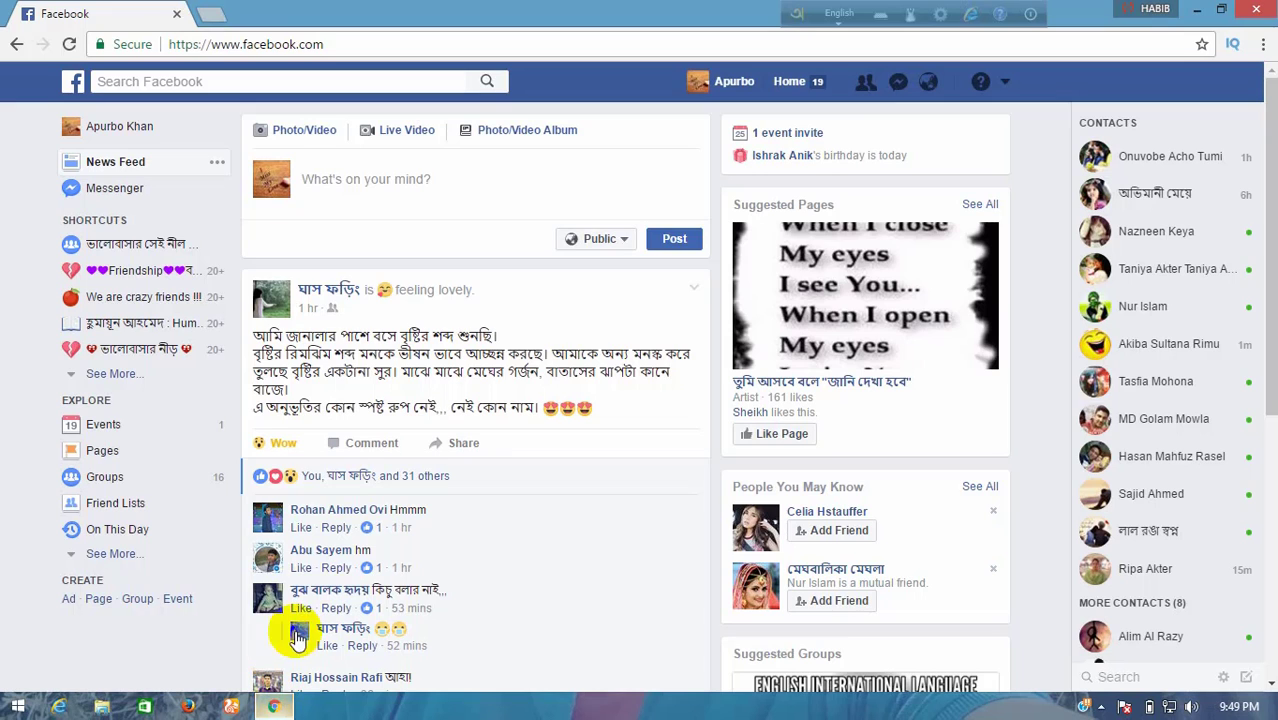
pyautogui.click(208, 13)
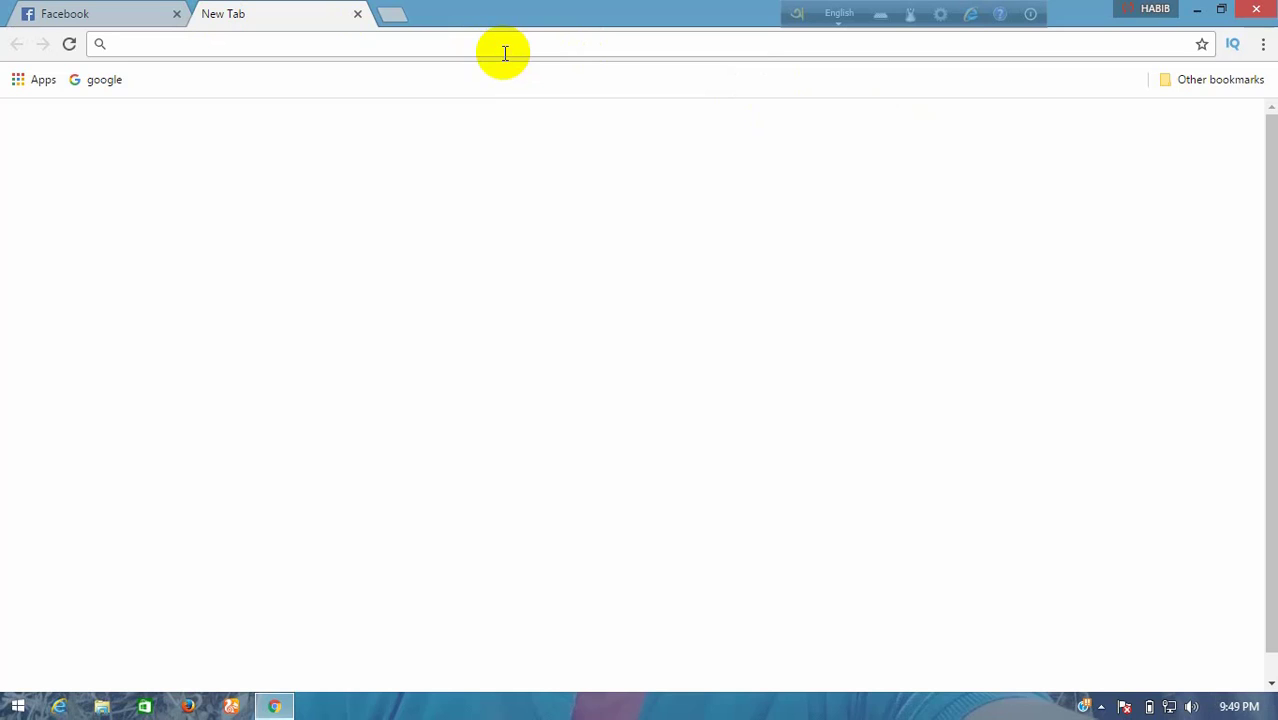
pyautogui.write('pic')
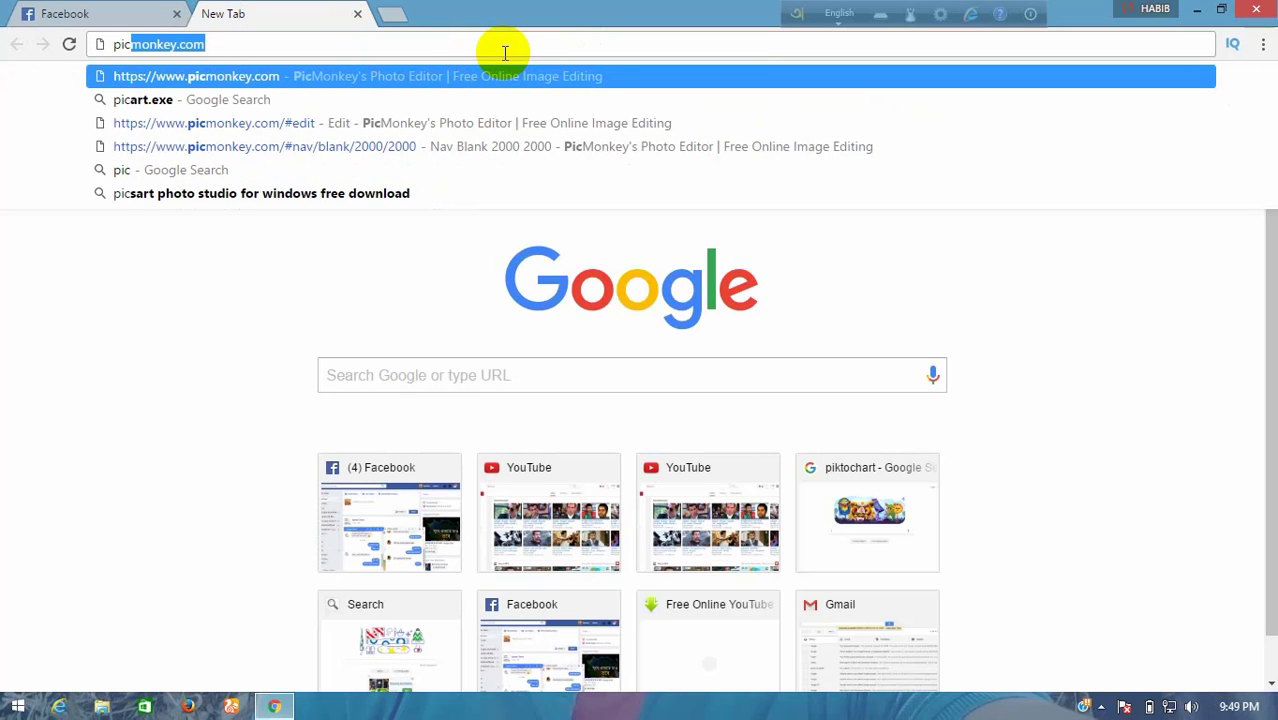
pyautogui.press('Return')
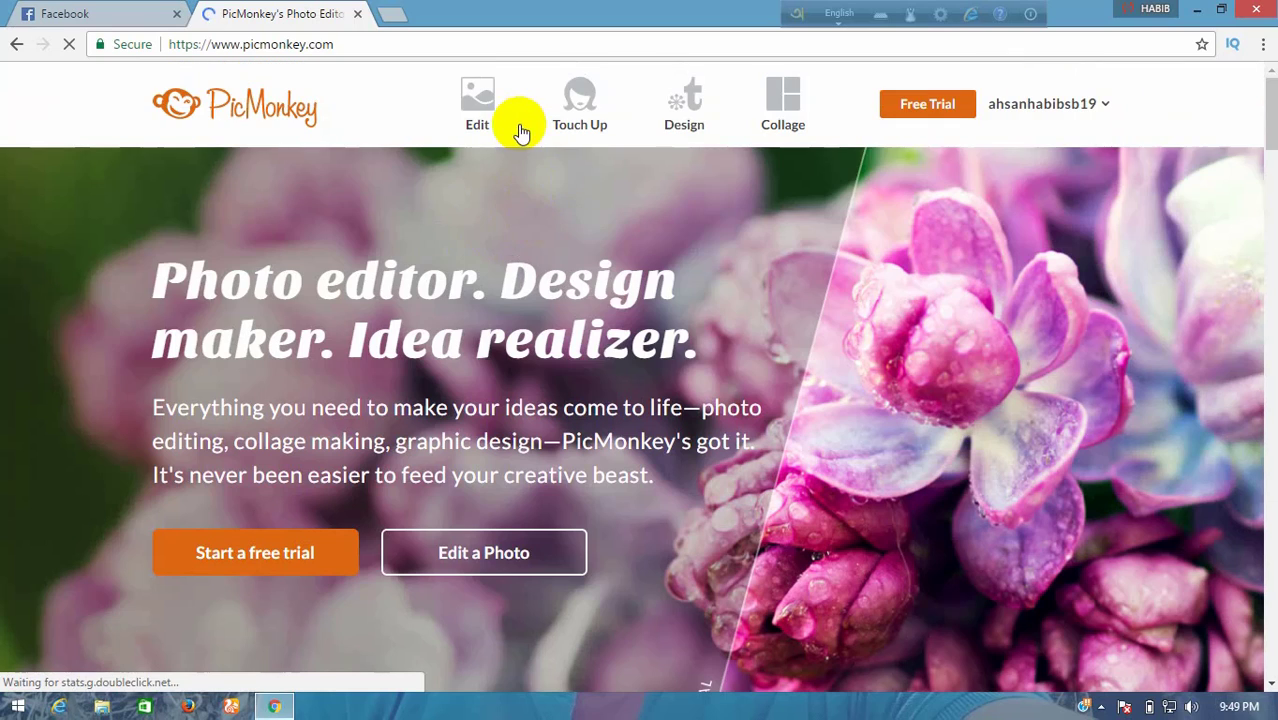
pyautogui.moveTo(465, 120)
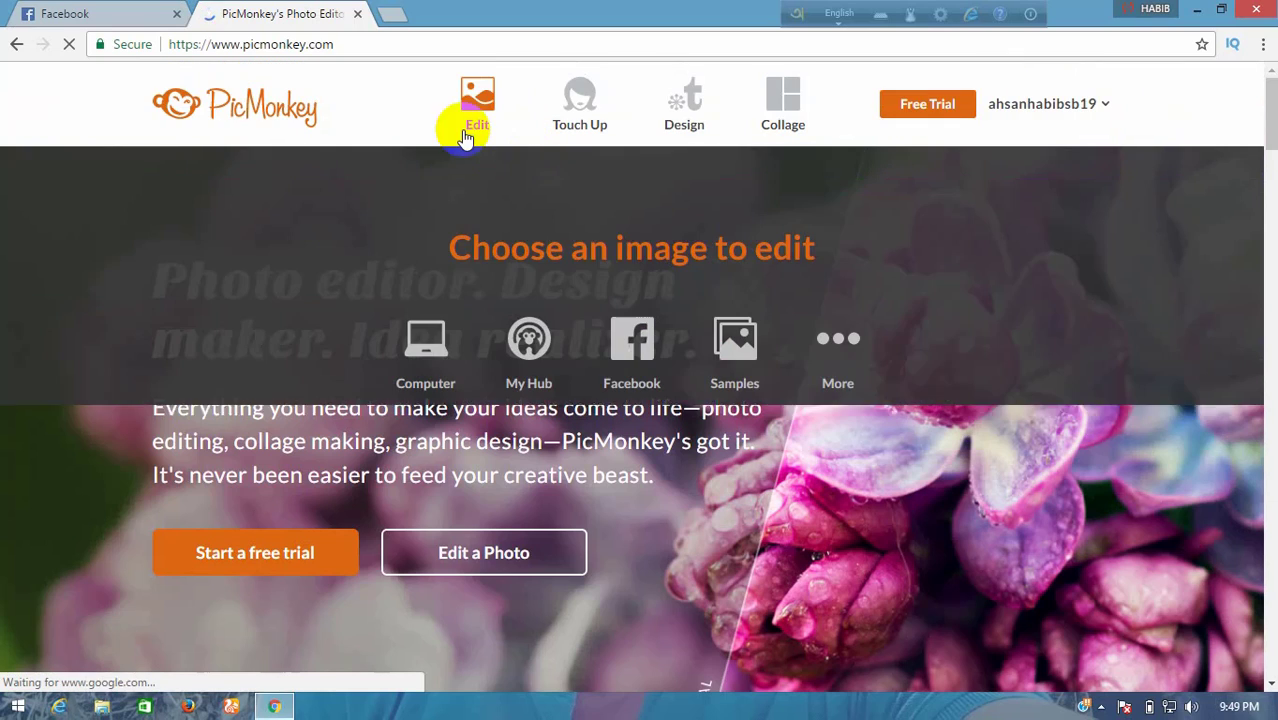
pyautogui.click(686, 116)
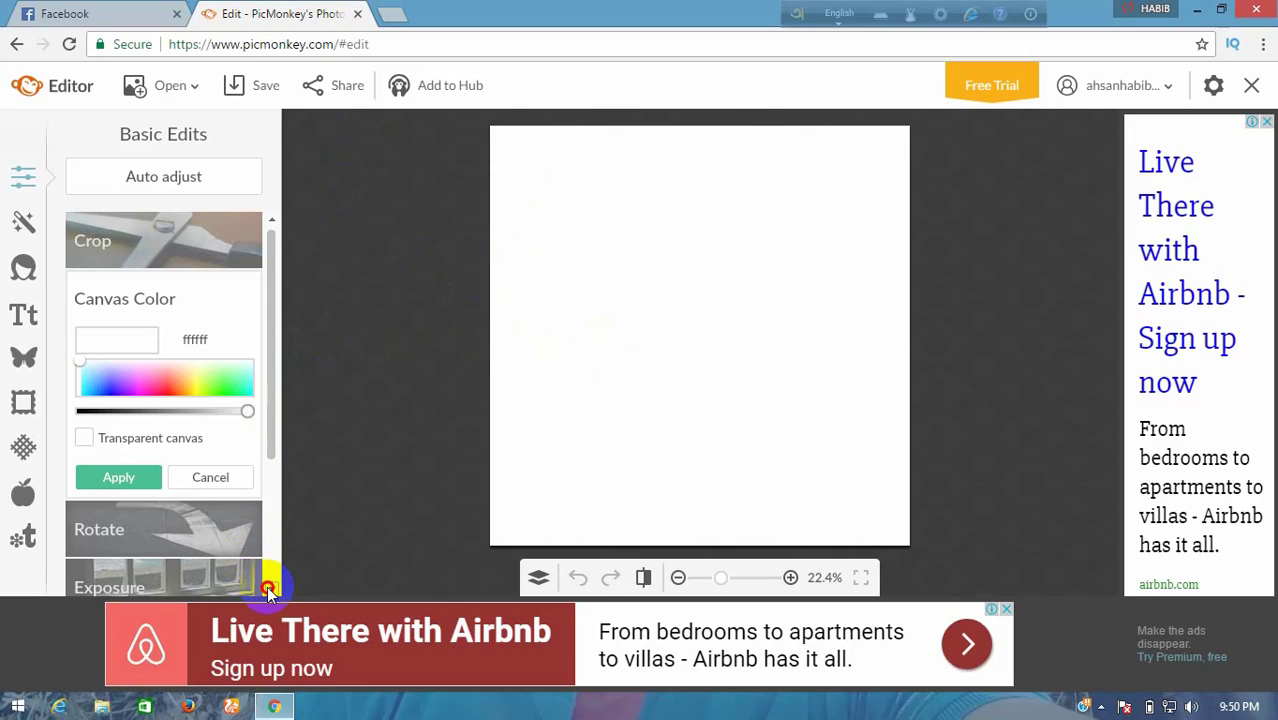
# Resize the blank canvas to 1920 x 1280 with Keep proportions turned off, and apply the new size
pyautogui.scroll(-1, 265, 451)
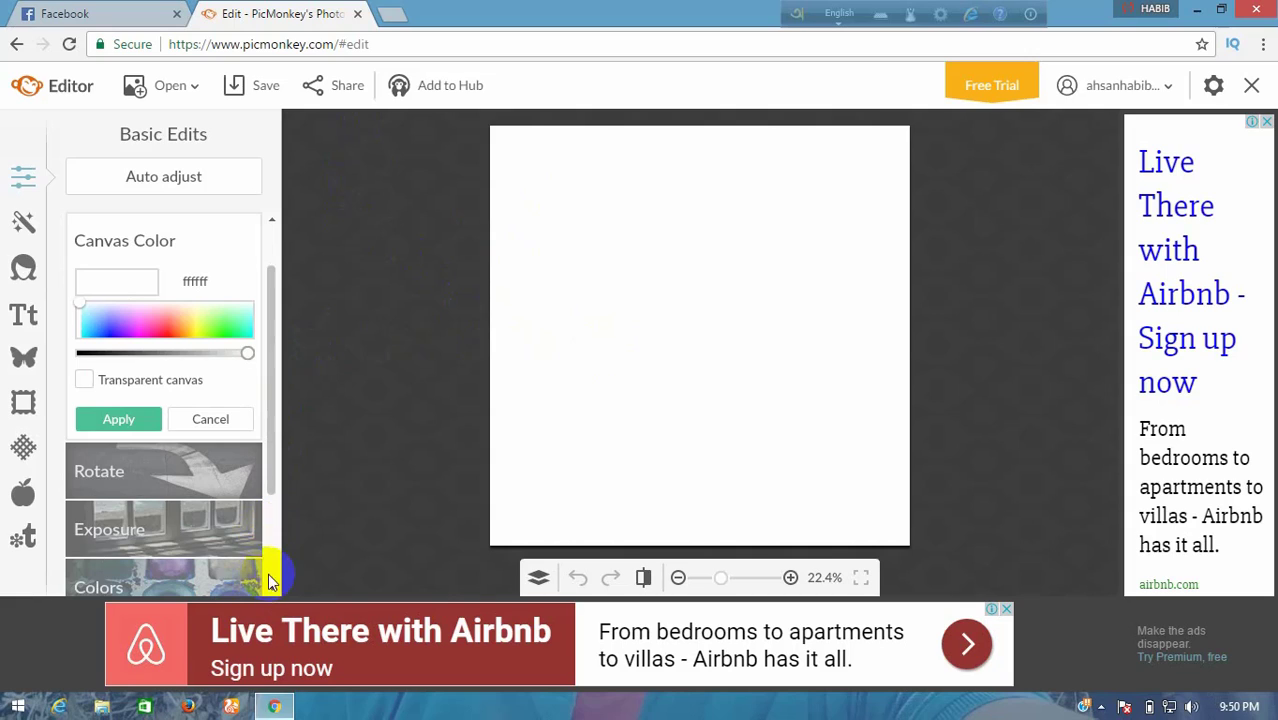
pyautogui.moveTo(274, 476); pyautogui.dragTo(270, 585)
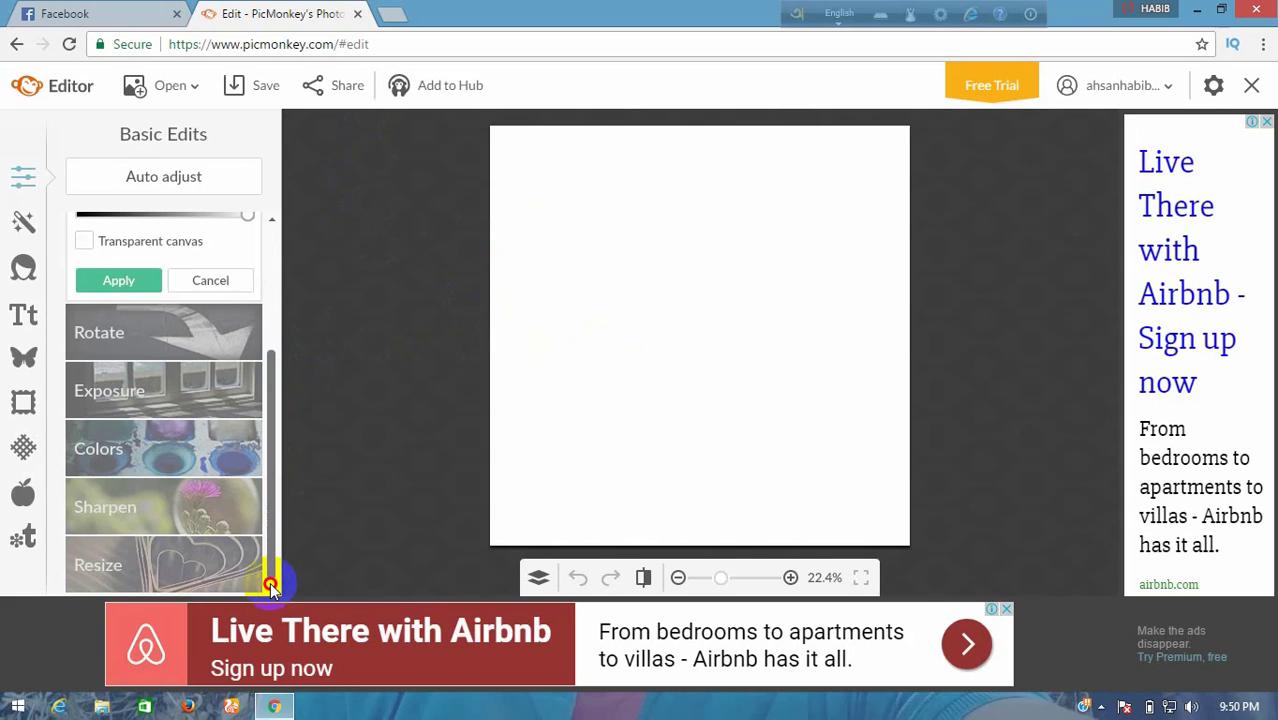
pyautogui.click(110, 568)
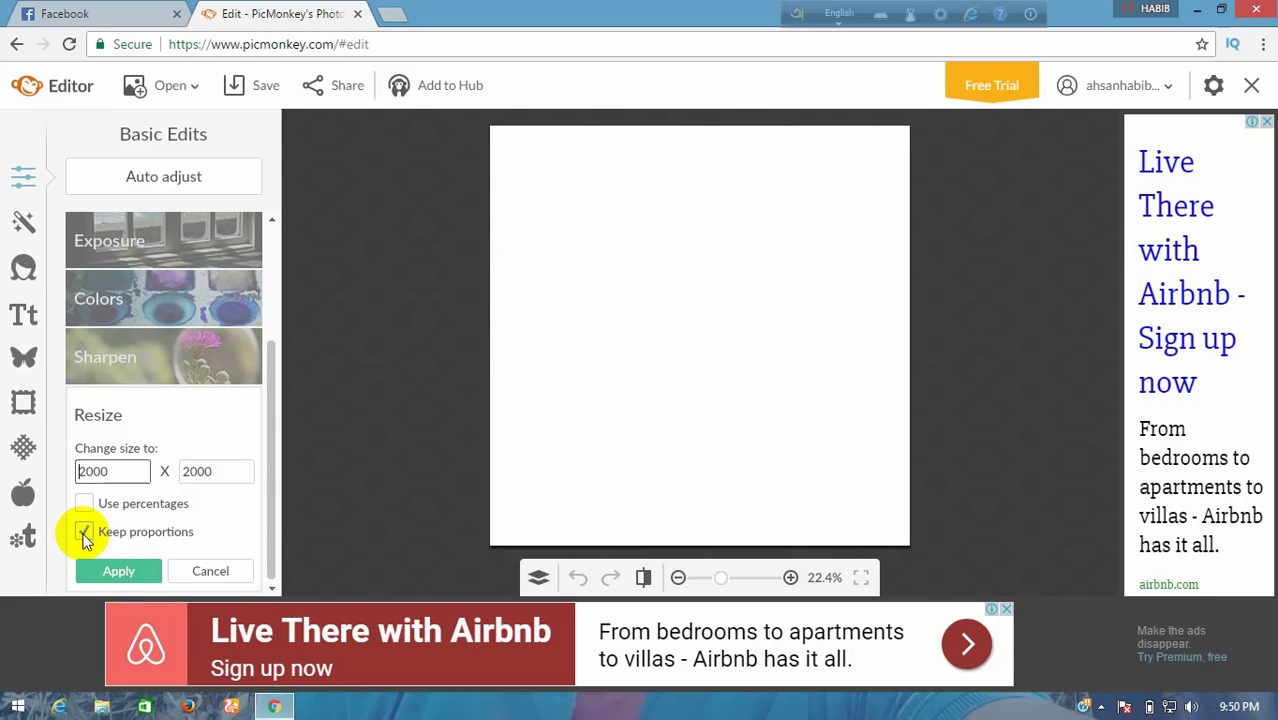
pyautogui.click(84, 533)
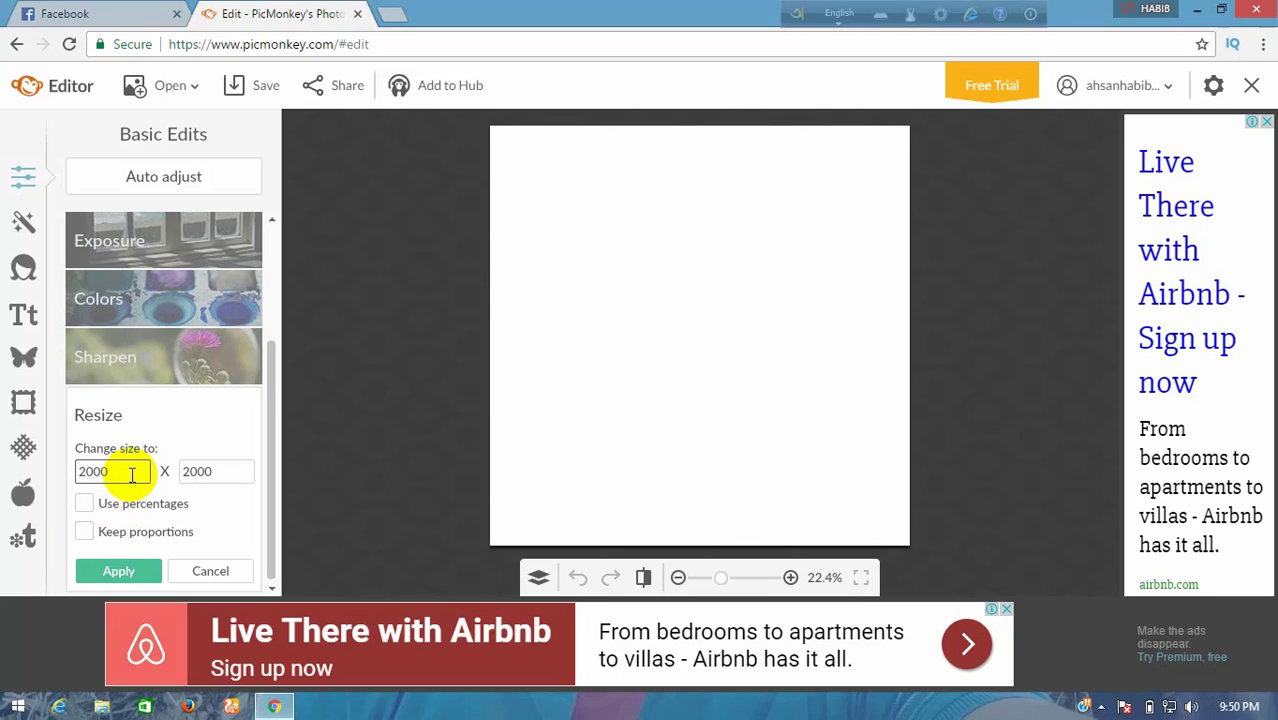
pyautogui.press('BackSpace')
pyautogui.click(234, 471)
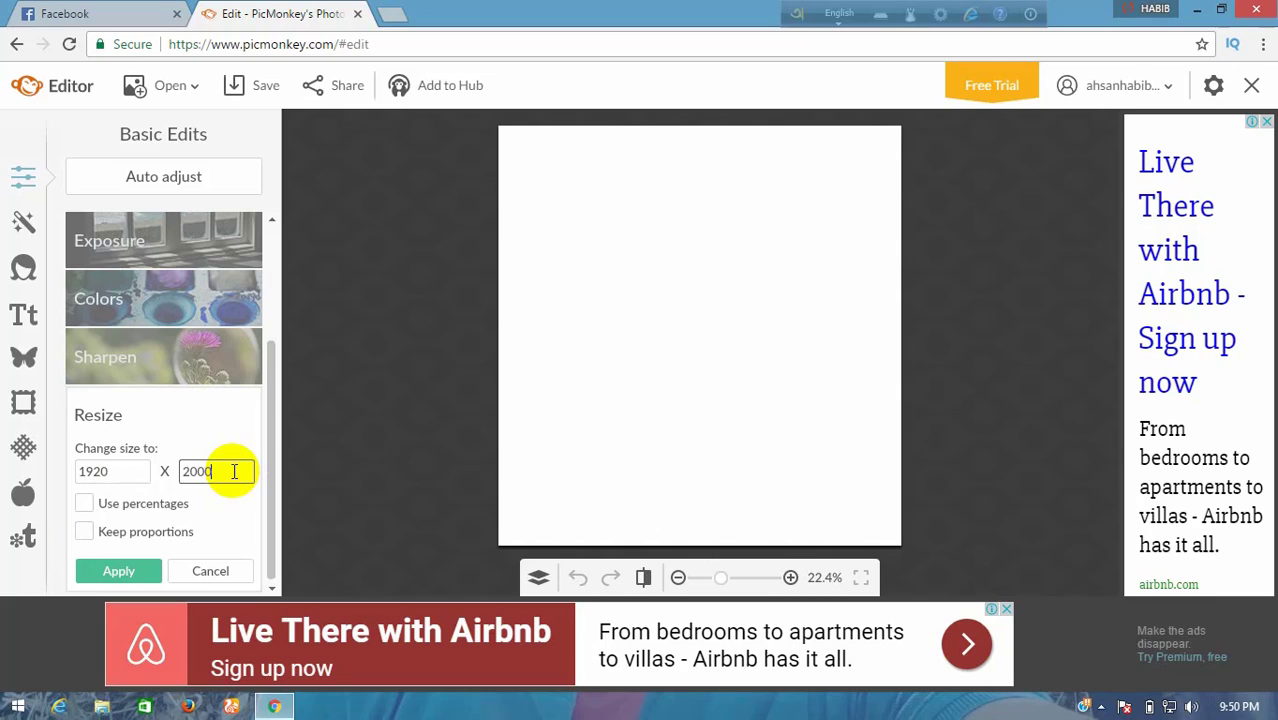
pyautogui.press('BackSpace')
pyautogui.press('BackSpace')
pyautogui.press('BackSpace')
pyautogui.press('BackSpace')
pyautogui.write('1280')
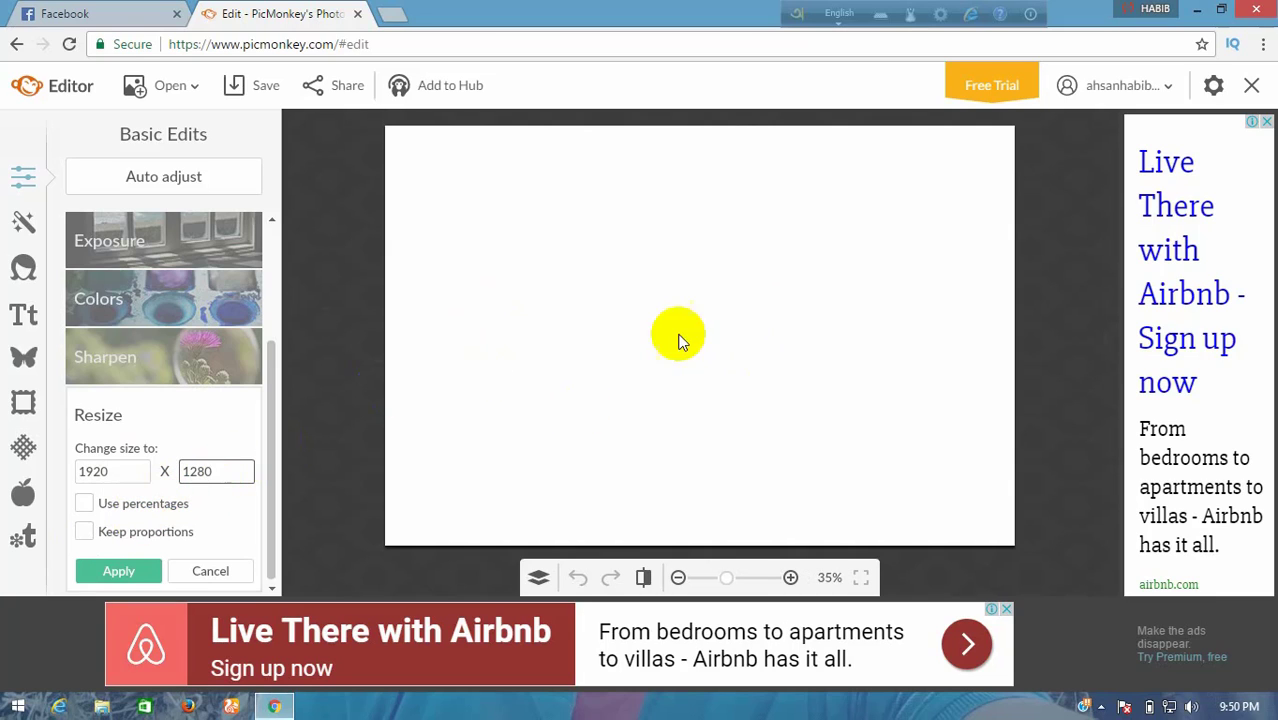
pyautogui.click(136, 573)
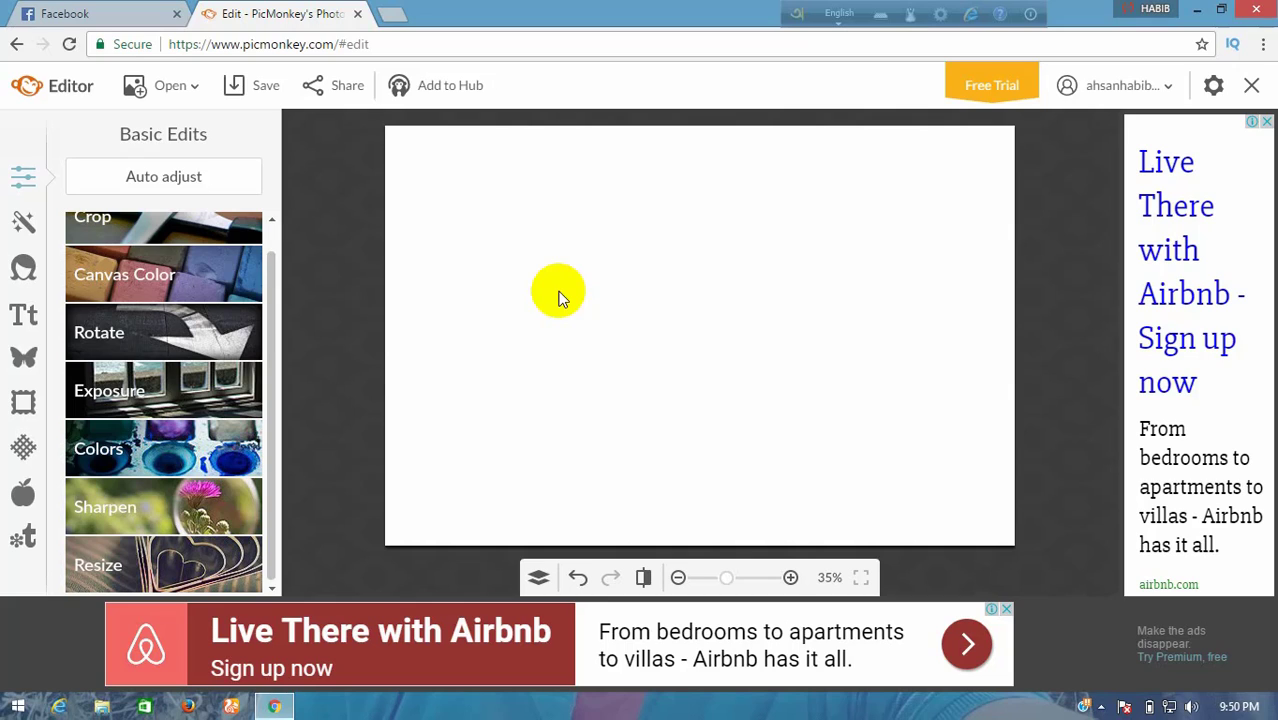
# Set the canvas color to light green (8dff7e) and apply it
pyautogui.click(215, 277)
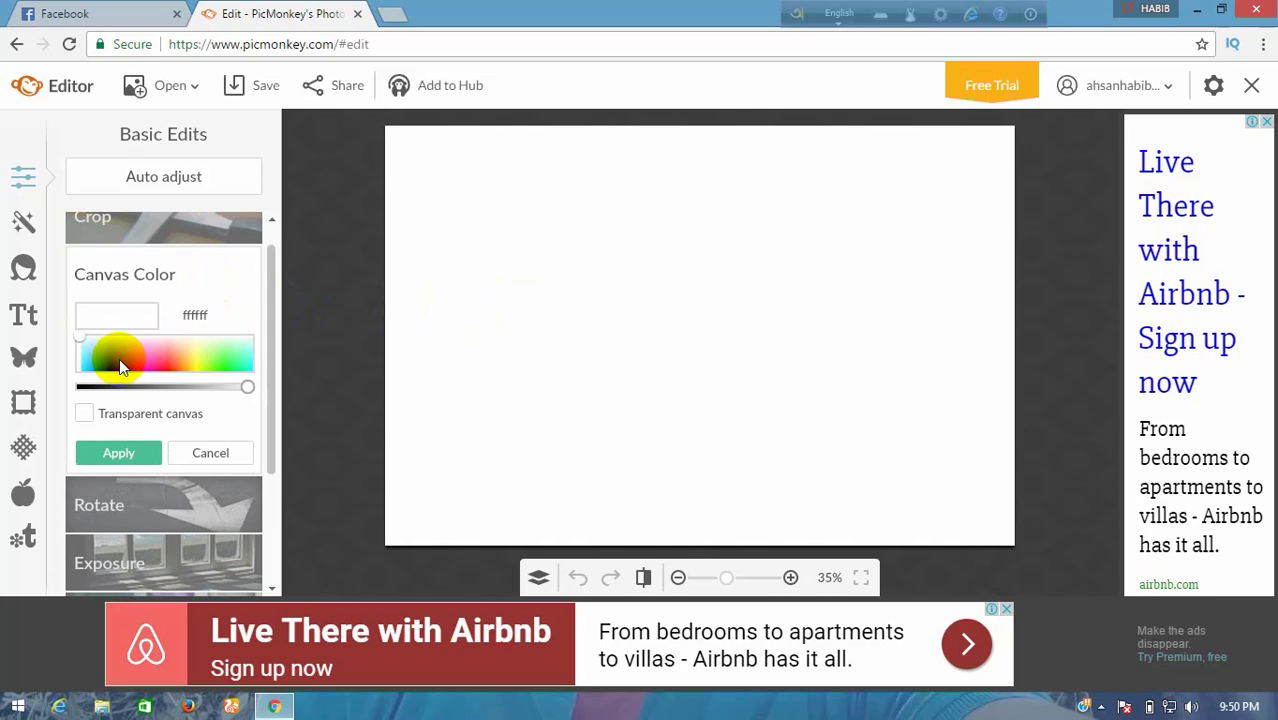
pyautogui.moveTo(119, 358); pyautogui.dragTo(215, 353)
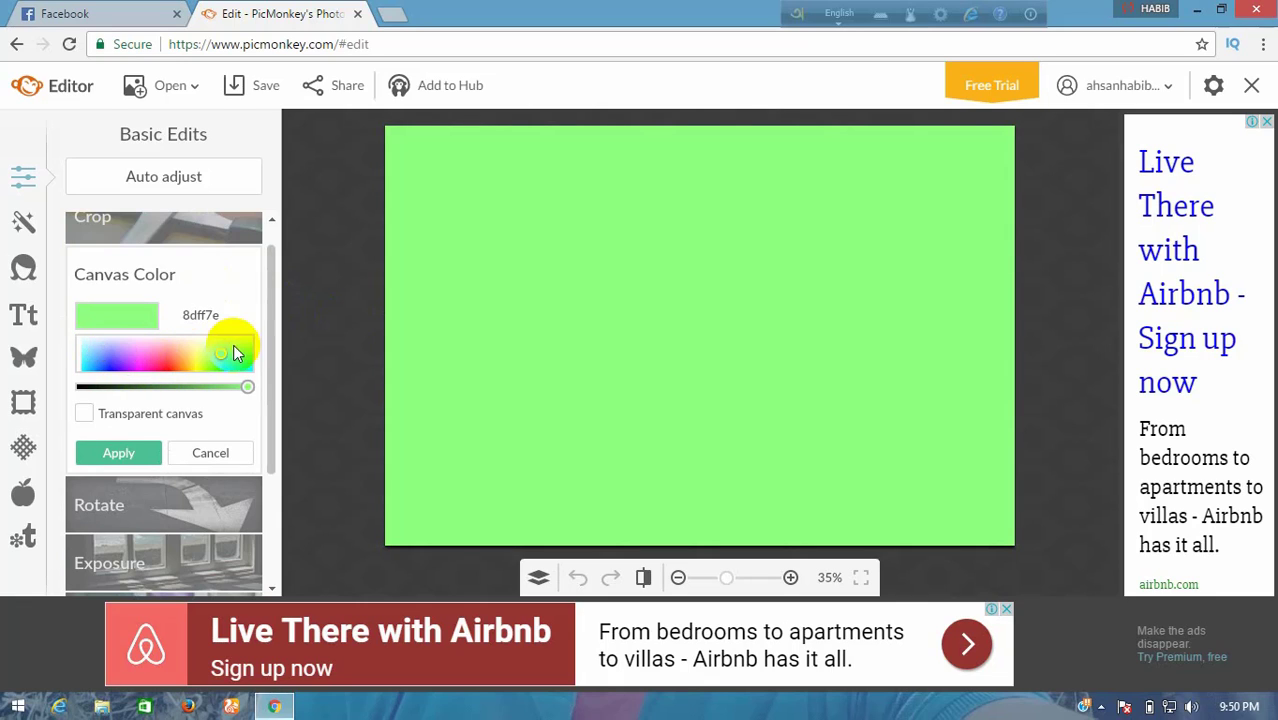
pyautogui.click(132, 452)
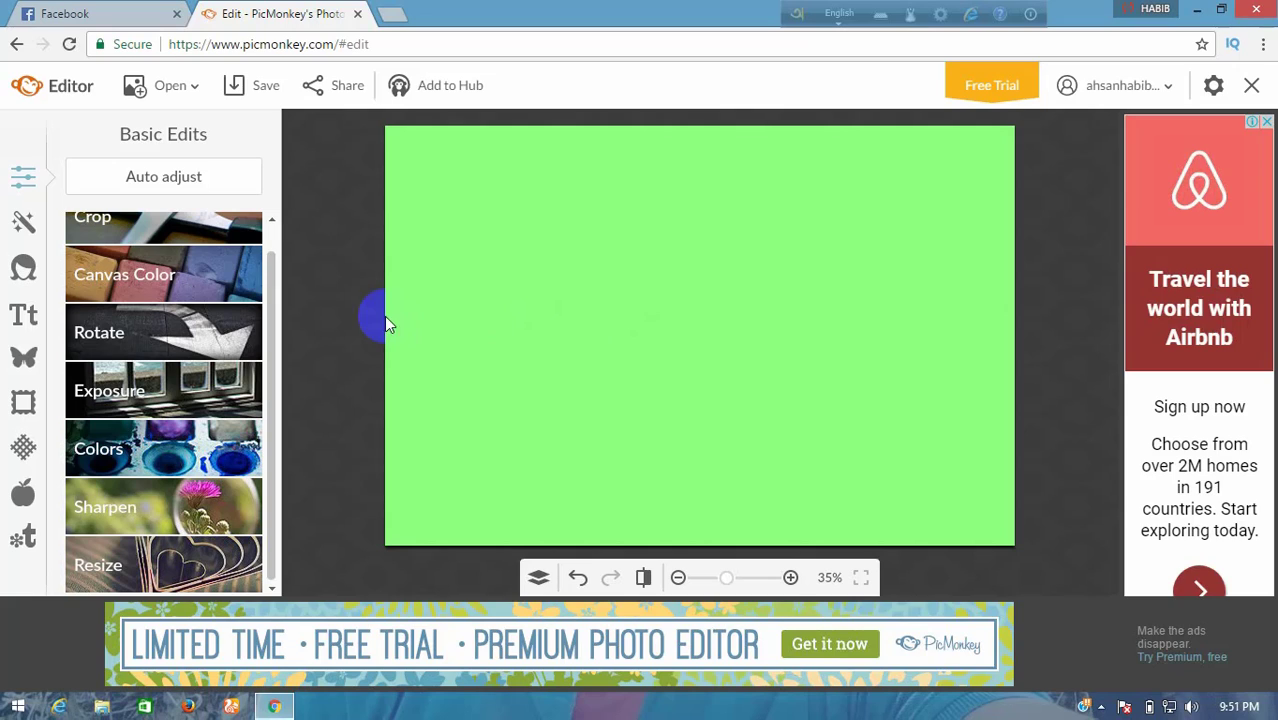
# Add the fourth Basic overlay from the Corners set and place it in the canvas's upper-left corner
pyautogui.click(25, 358)
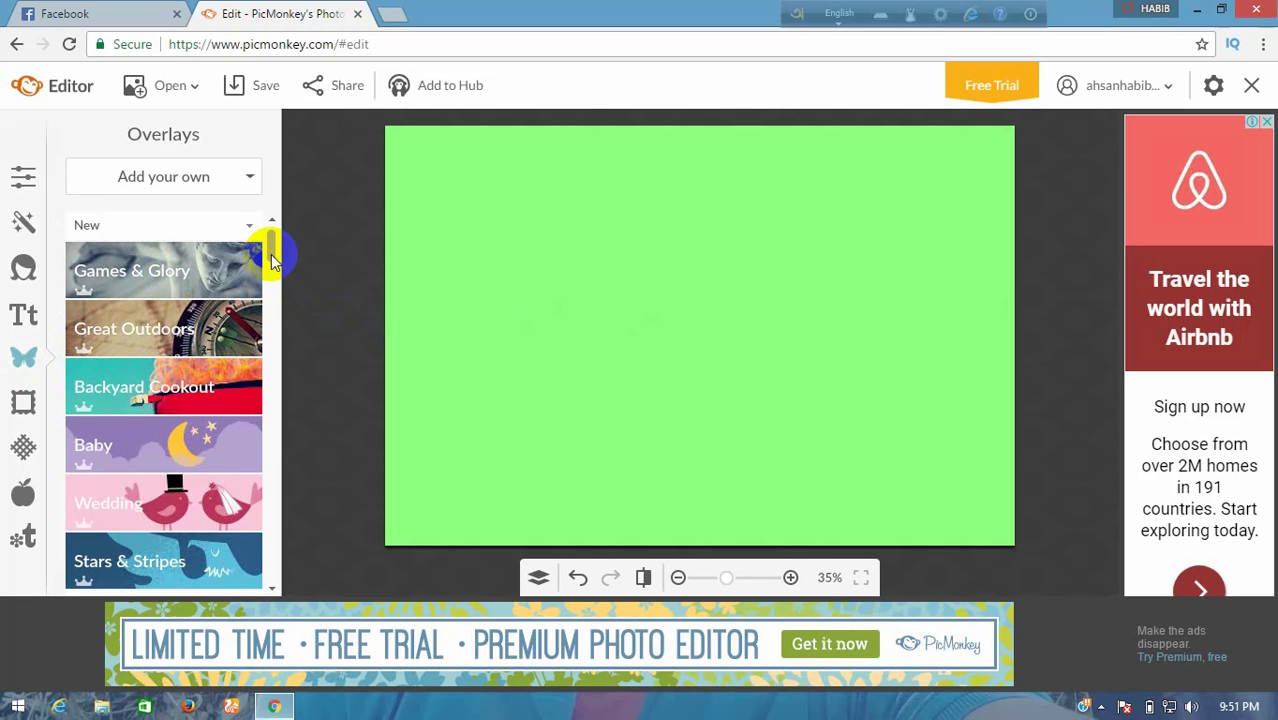
pyautogui.moveTo(270, 255); pyautogui.dragTo(256, 497)
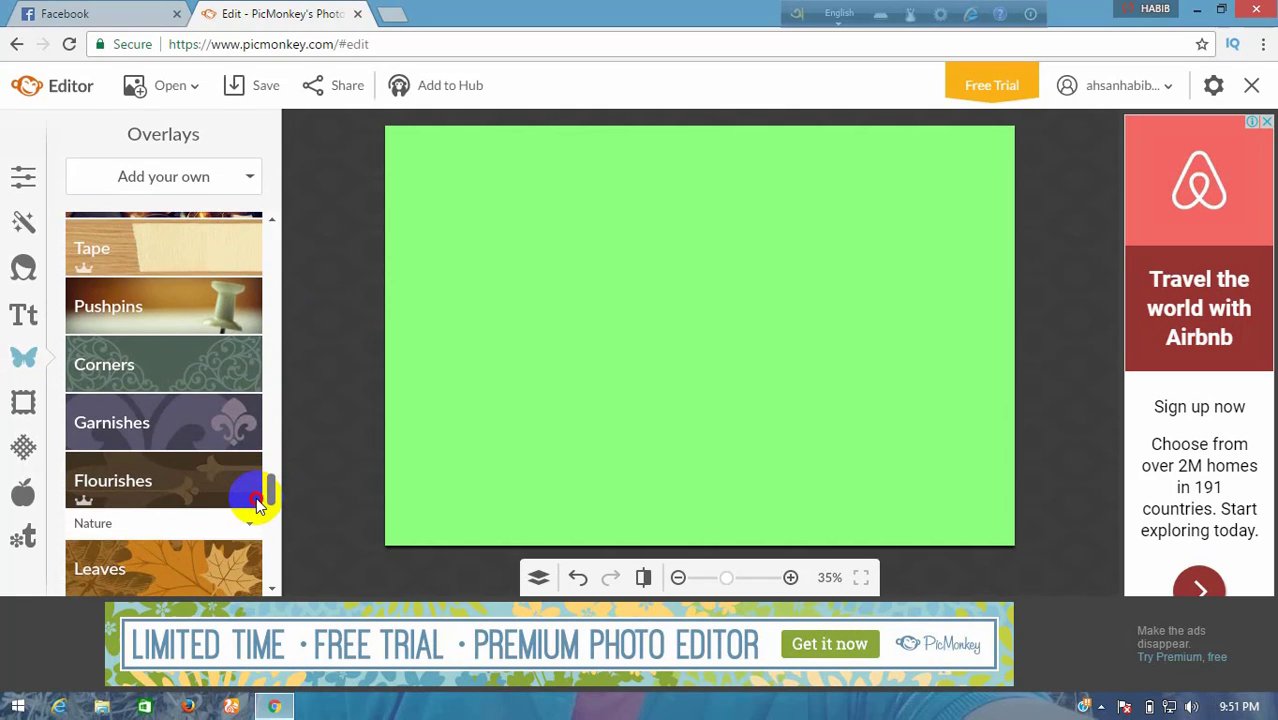
pyautogui.click(157, 370)
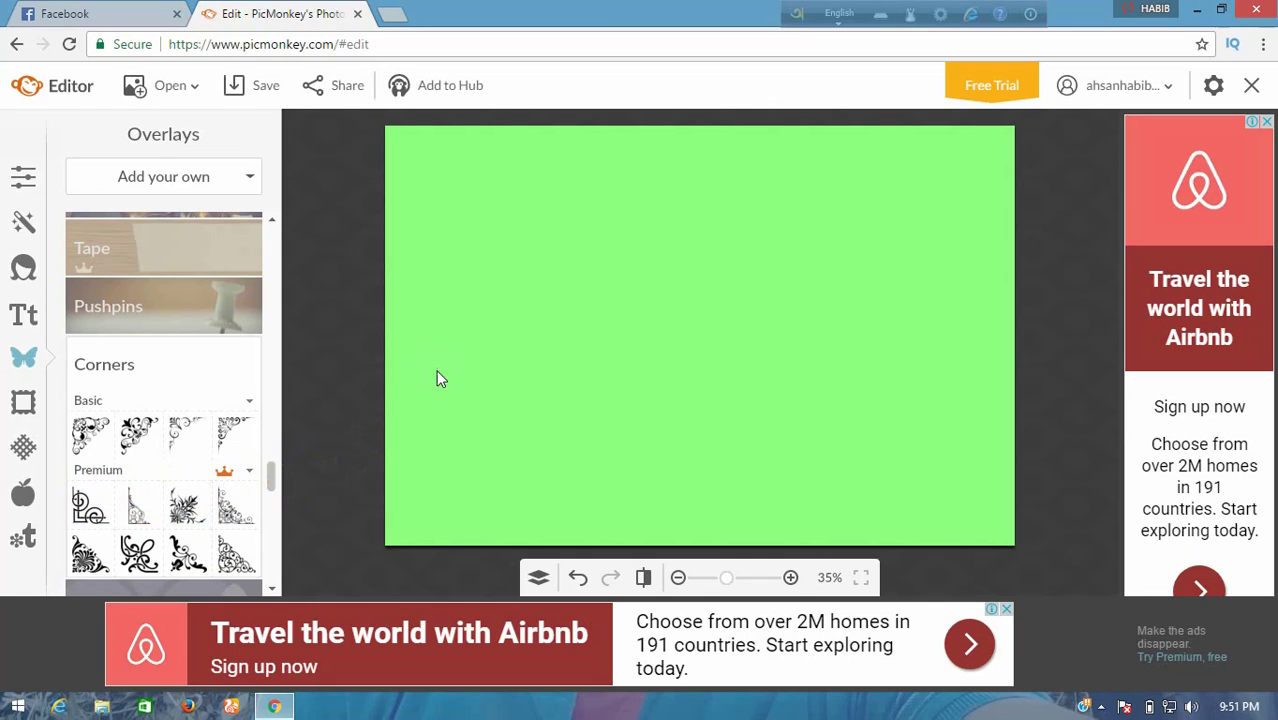
pyautogui.click(226, 430)
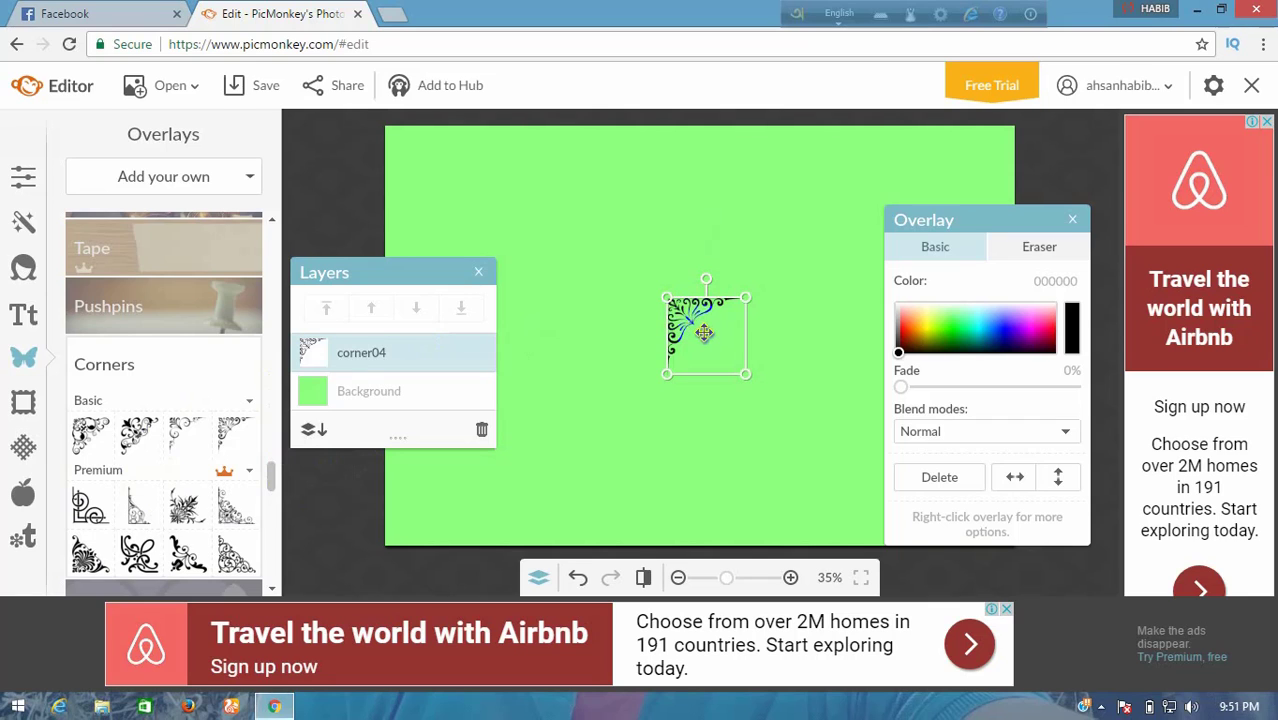
pyautogui.moveTo(705, 333); pyautogui.dragTo(424, 161)
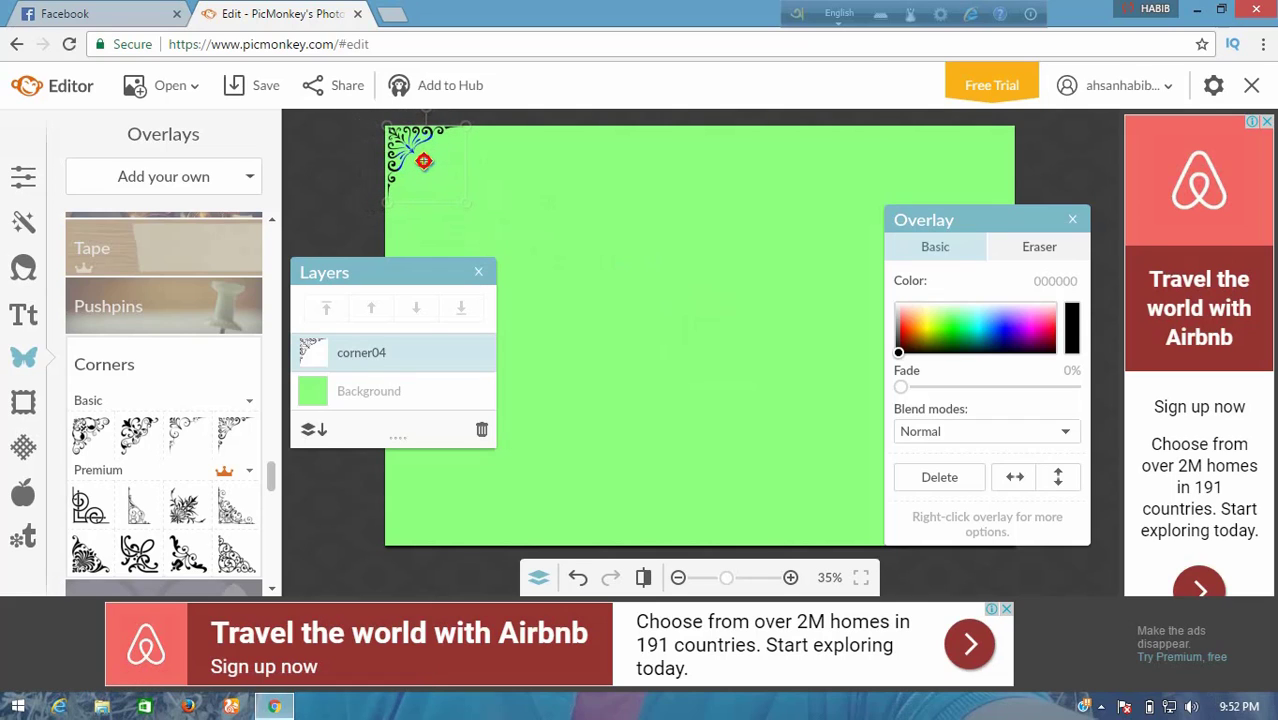
pyautogui.click(564, 222)
# Add two more copies of the corner overlay, rotated 90° clockwise in the canvas's upper-right corner and 180° in its lower-right corner
pyautogui.click(226, 432)
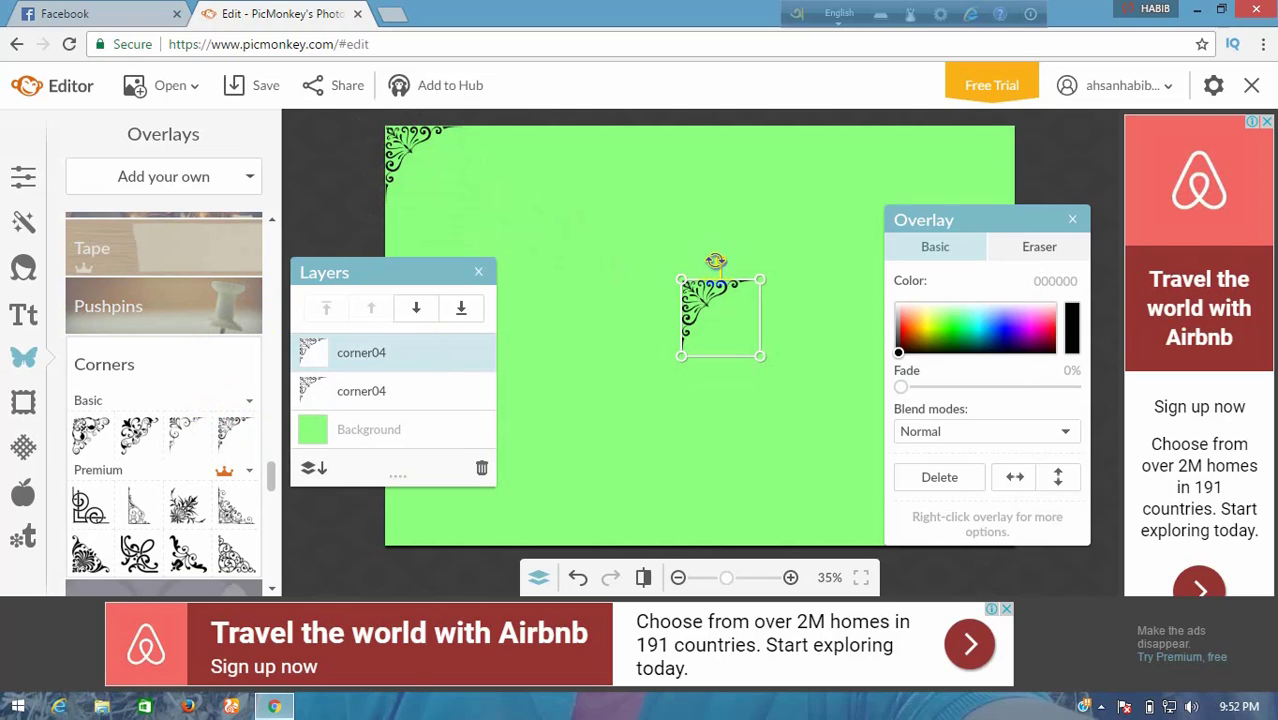
pyautogui.moveTo(718, 259); pyautogui.dragTo(967, 168)
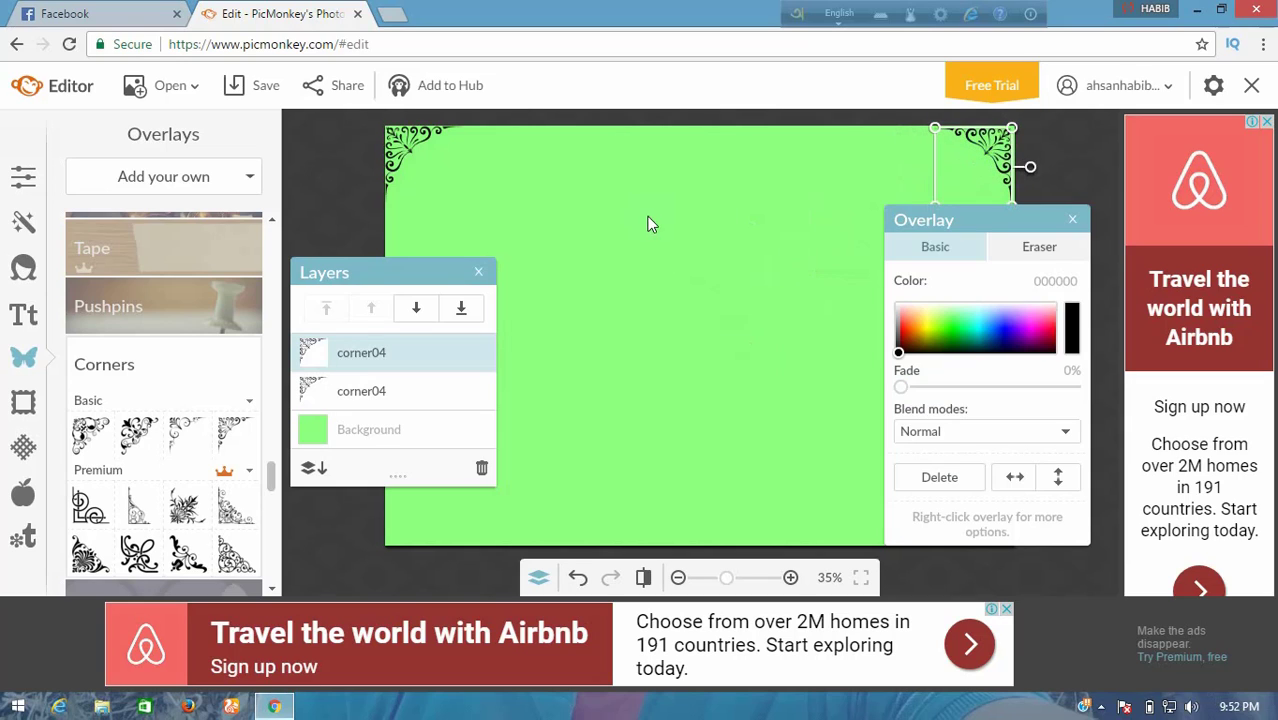
pyautogui.doubleClick(237, 427)
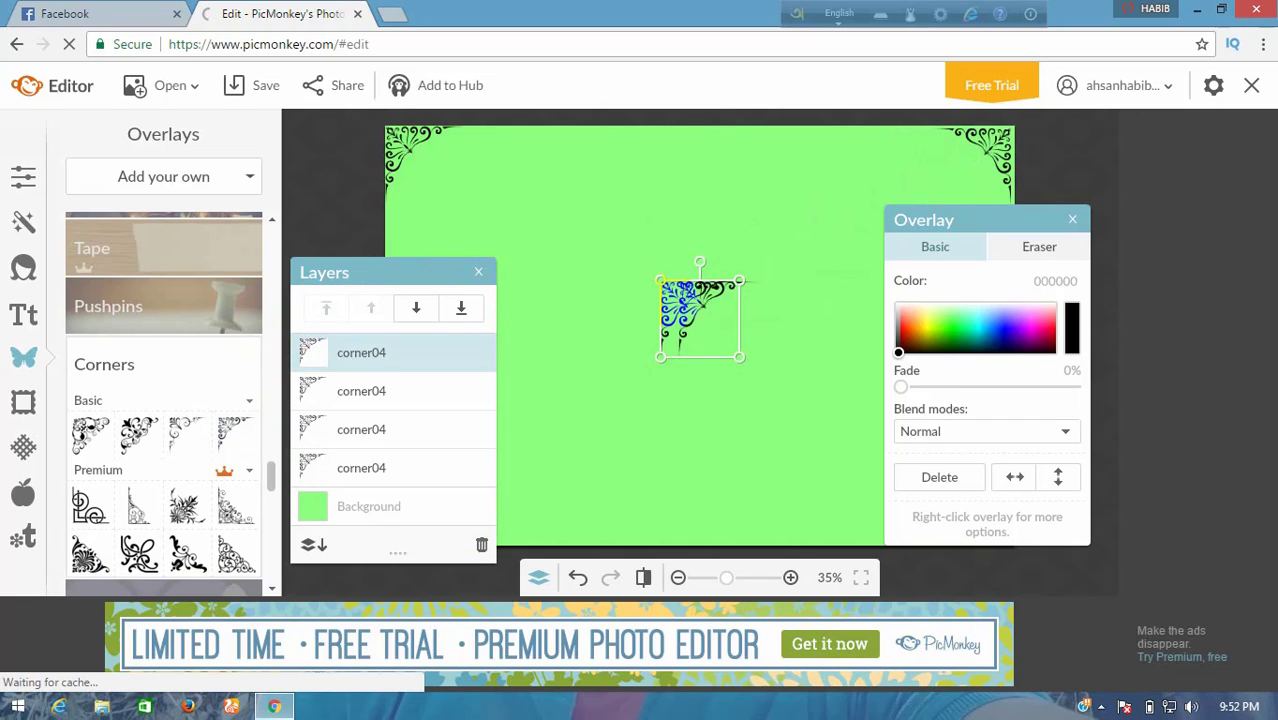
pyautogui.press('Delete')
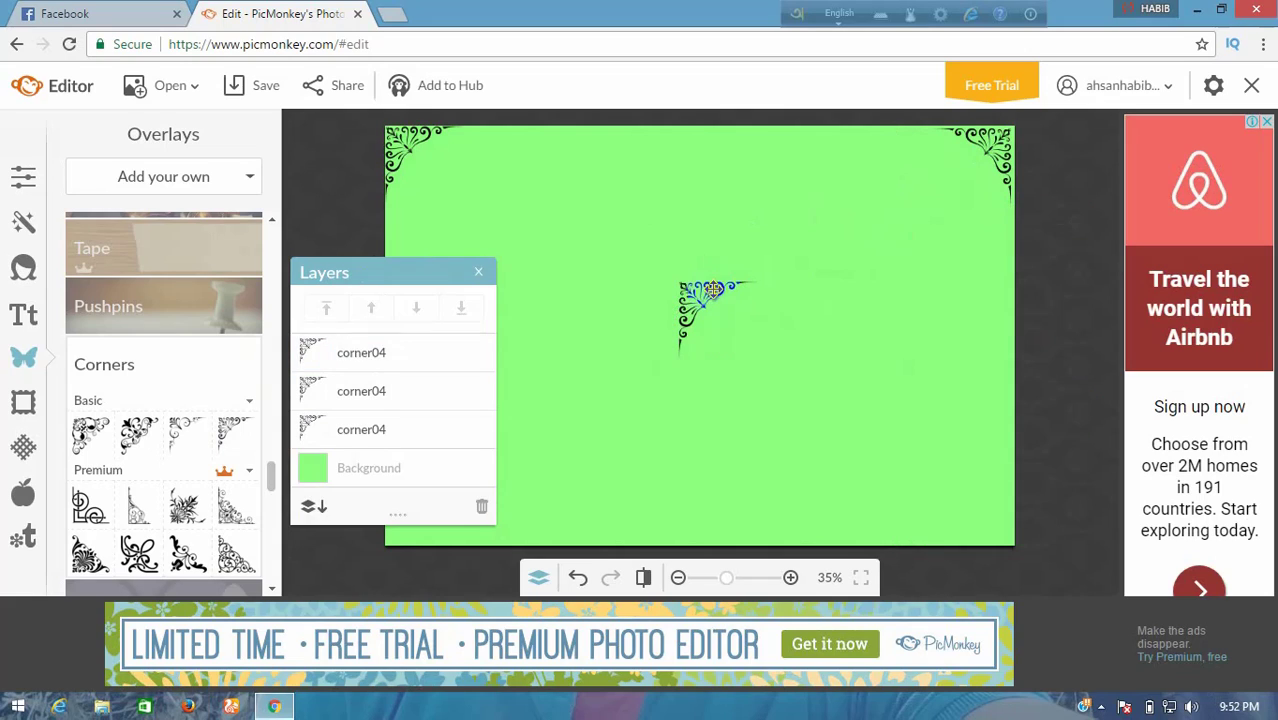
pyautogui.click(712, 308)
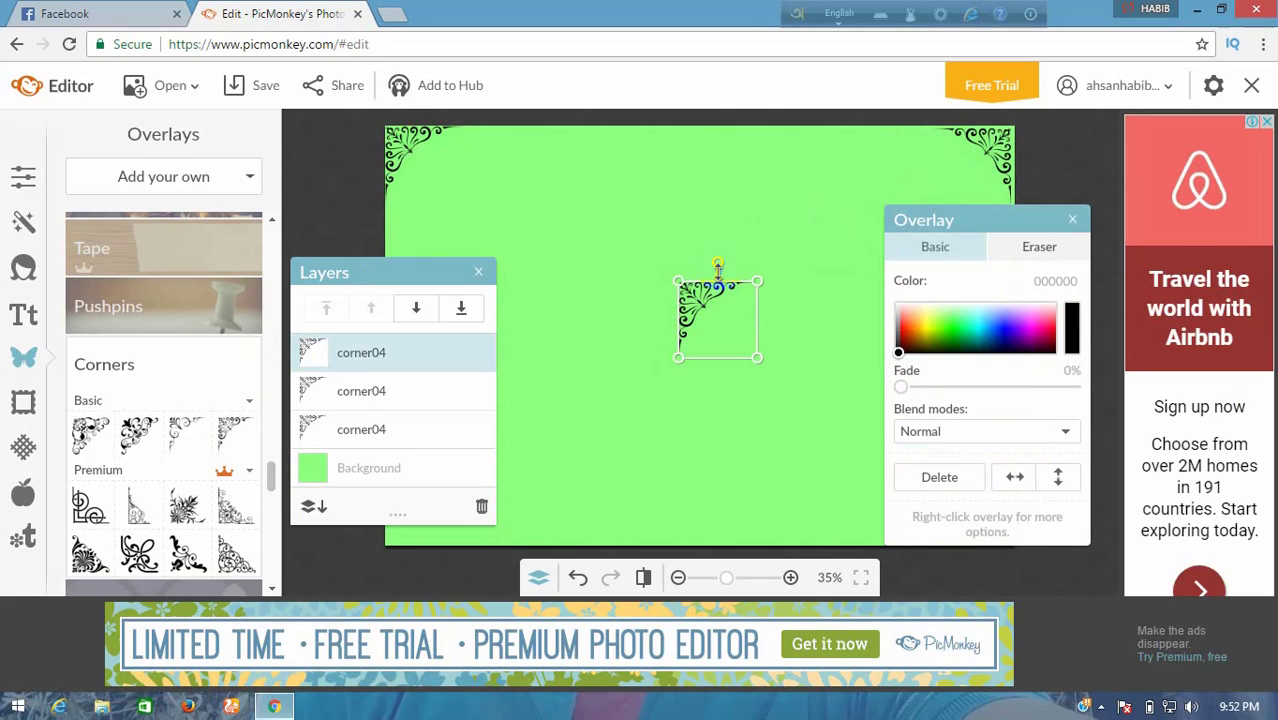
pyautogui.moveTo(720, 259); pyautogui.dragTo(717, 328)
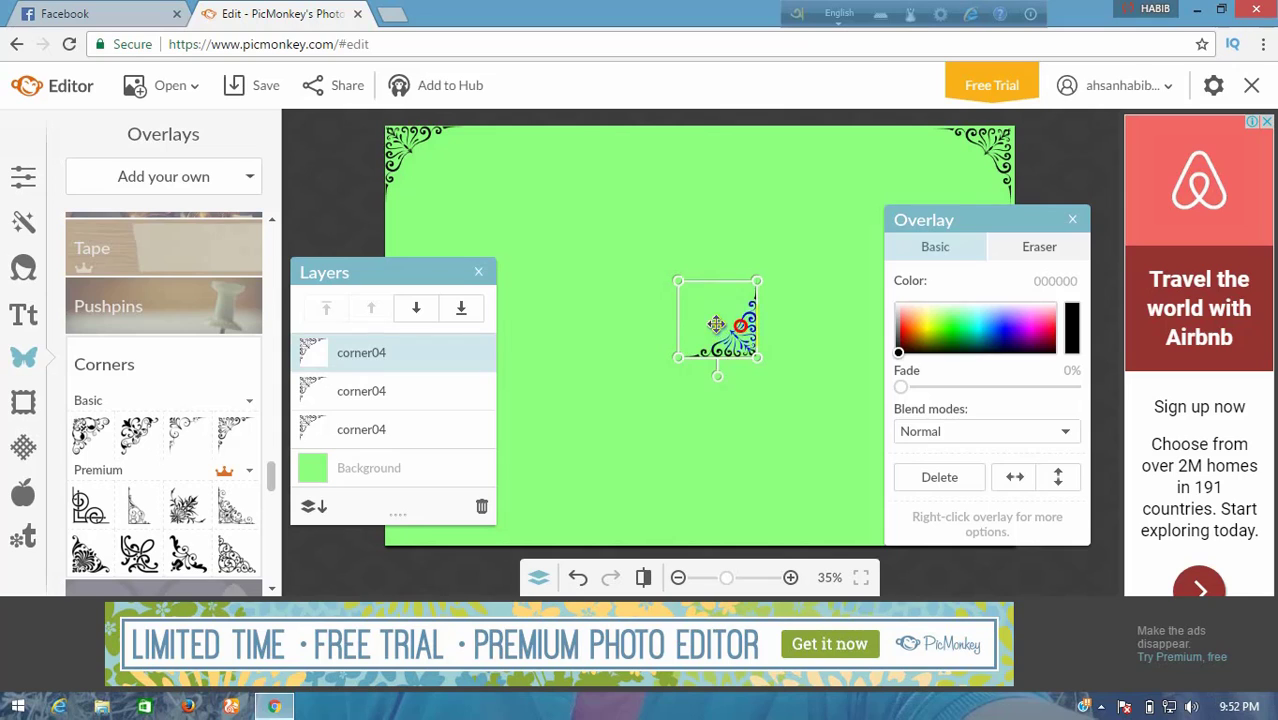
pyautogui.moveTo(717, 327); pyautogui.dragTo(971, 508)
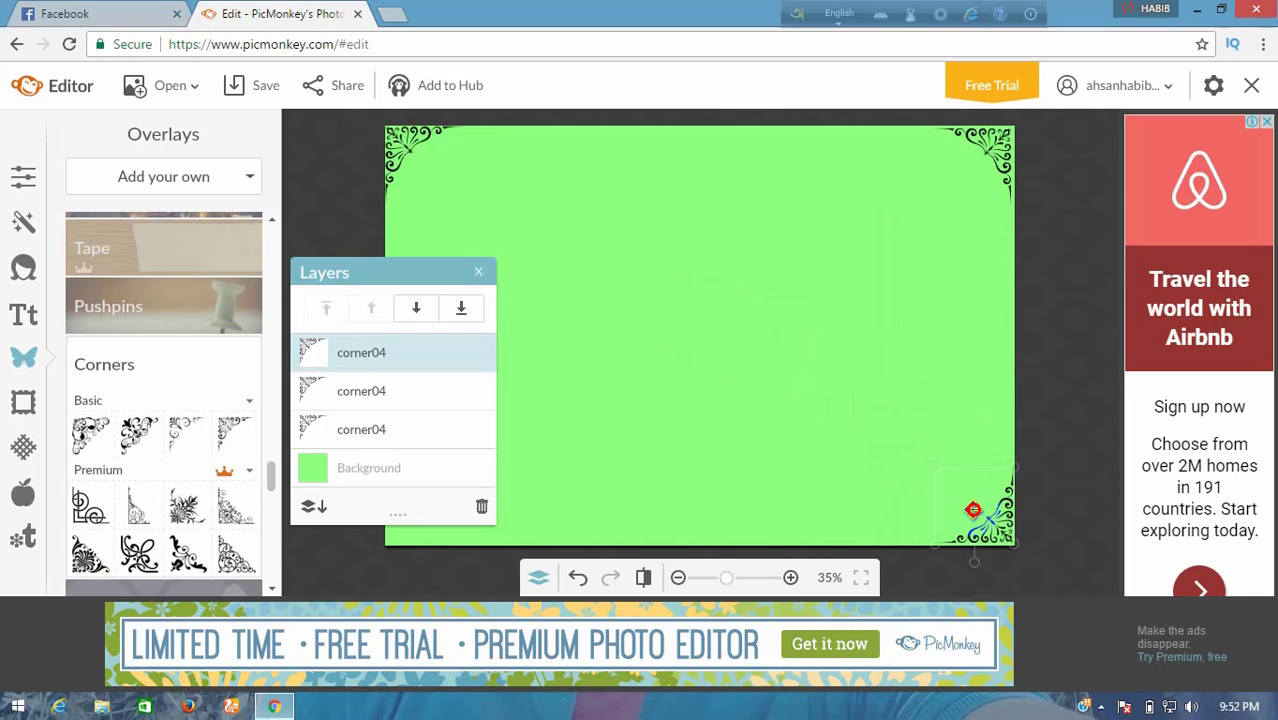
pyautogui.click(661, 365)
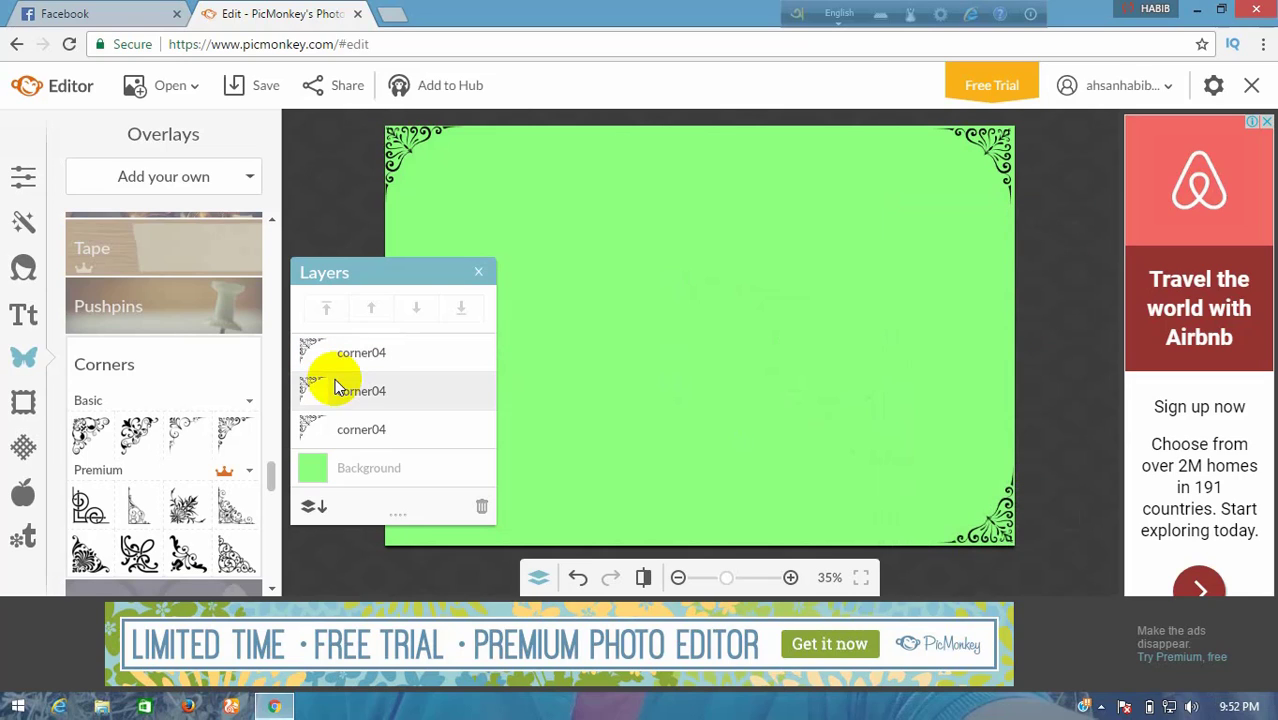
# Add a fourth copy of the corner overlay, rotated to fit the canvas's lower-left corner, and close the Layers palette
pyautogui.click(238, 430)
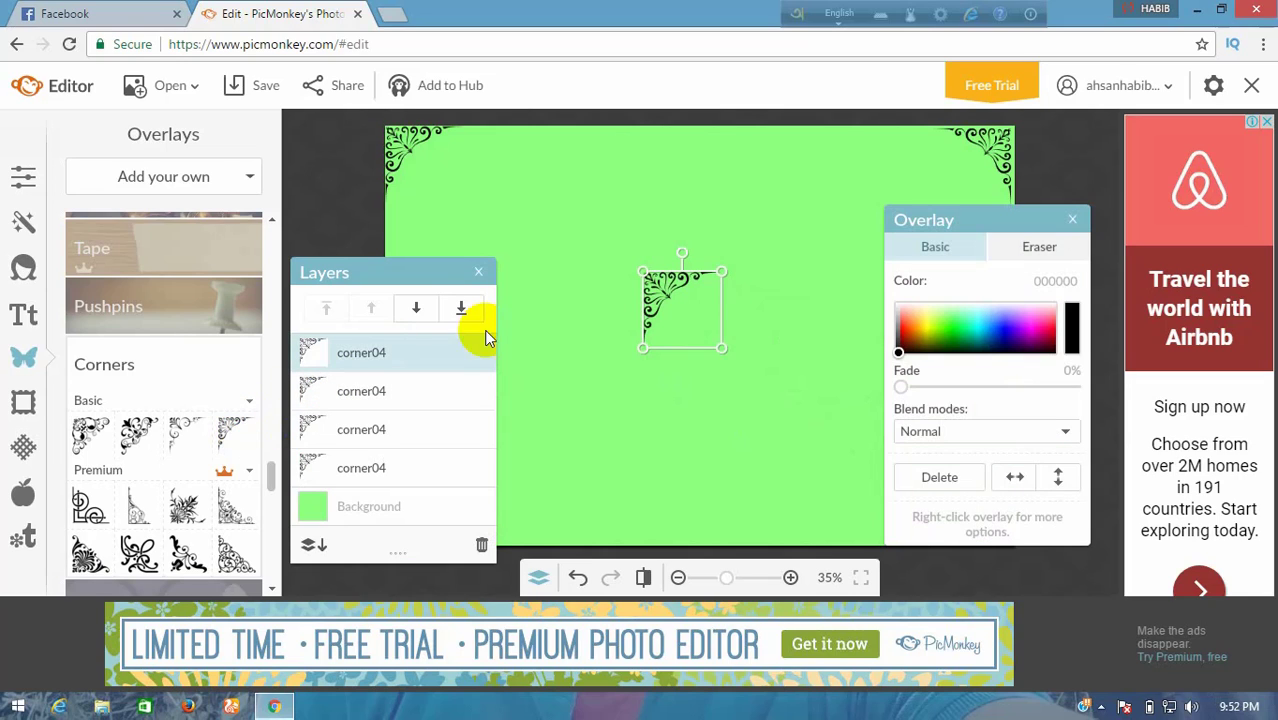
pyautogui.moveTo(686, 256); pyautogui.dragTo(431, 499)
pyautogui.click(628, 388)
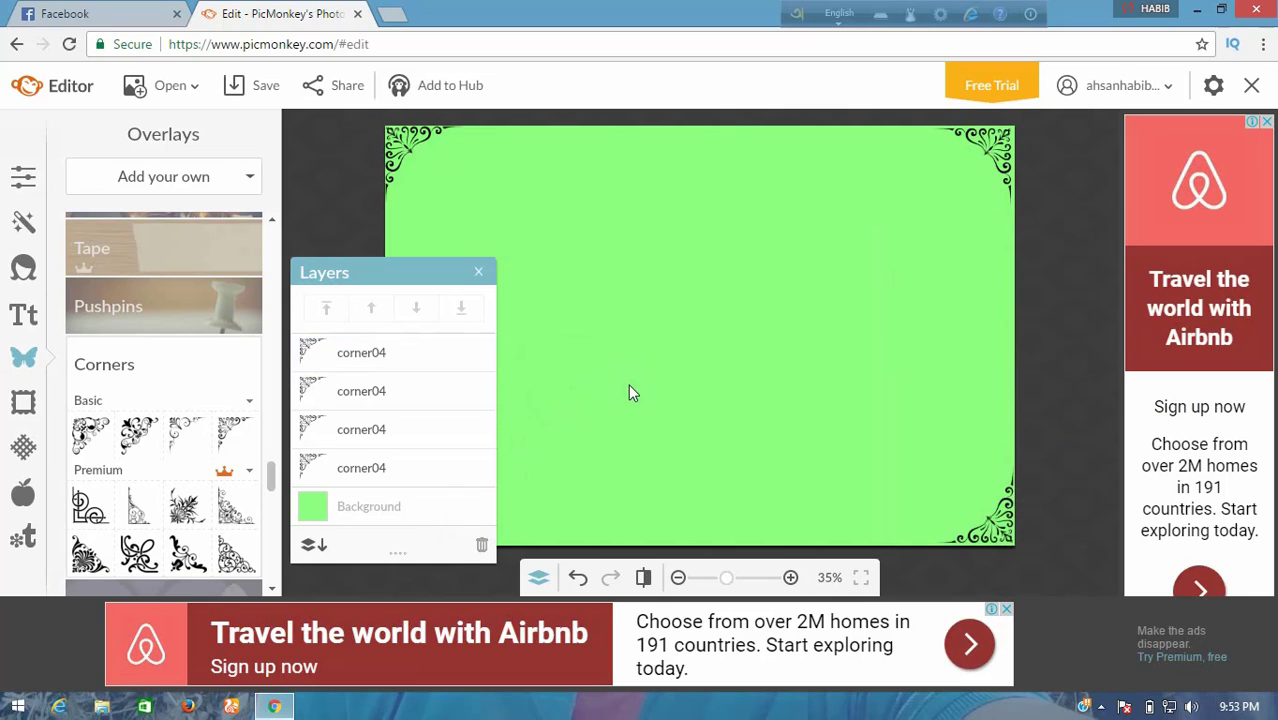
pyautogui.click(478, 273)
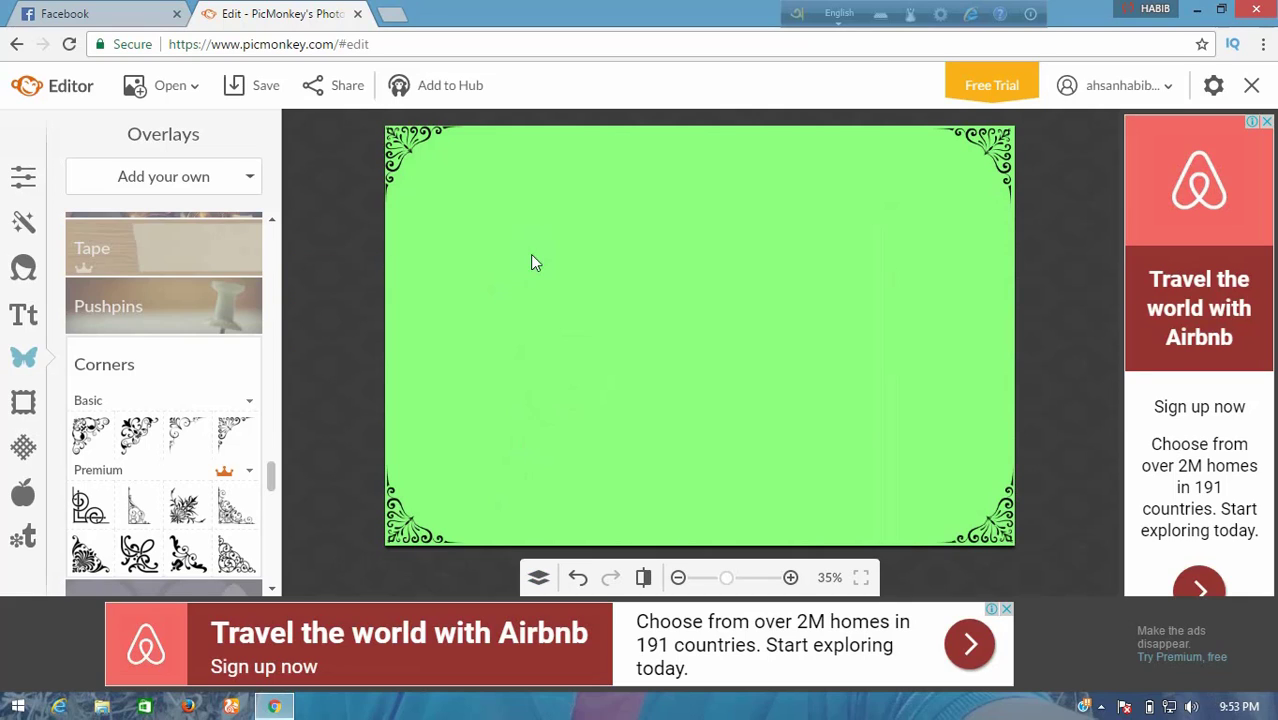
# Choose Arial Black as the font for new text
pyautogui.rightClick(547, 258)
pyautogui.click(494, 266)
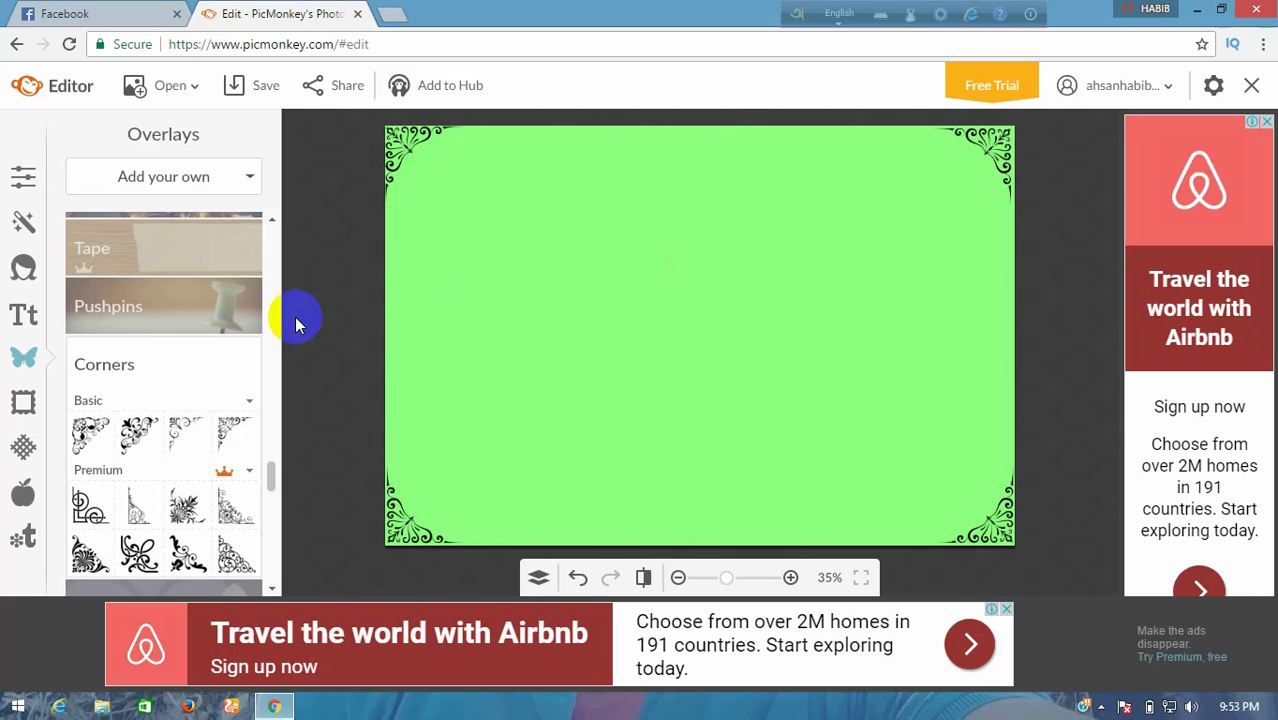
pyautogui.click(25, 316)
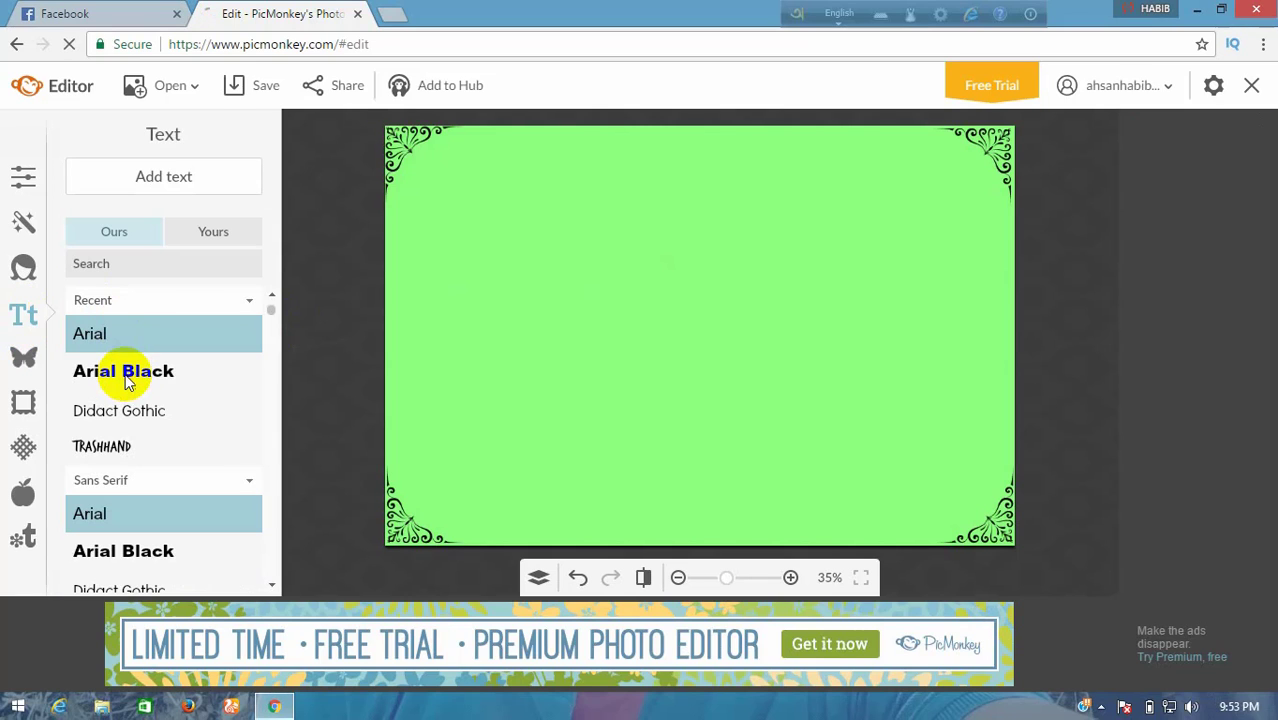
pyautogui.click(184, 380)
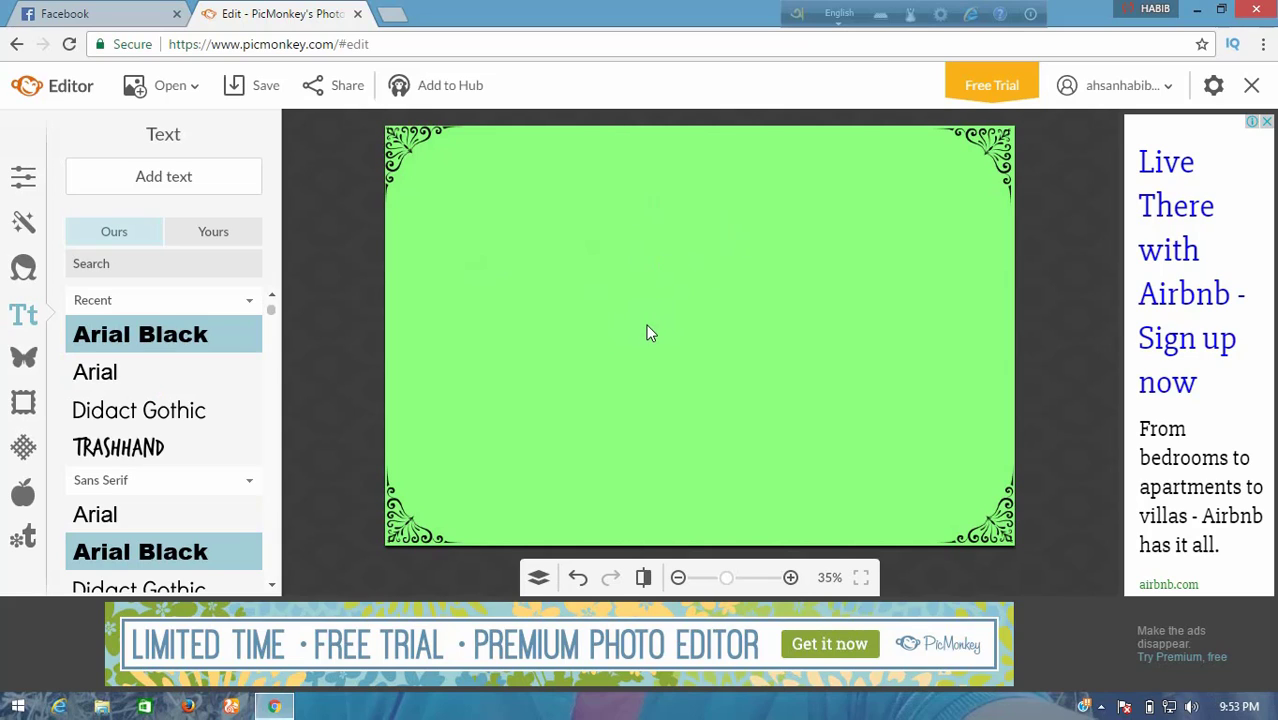
pyautogui.click(204, 180)
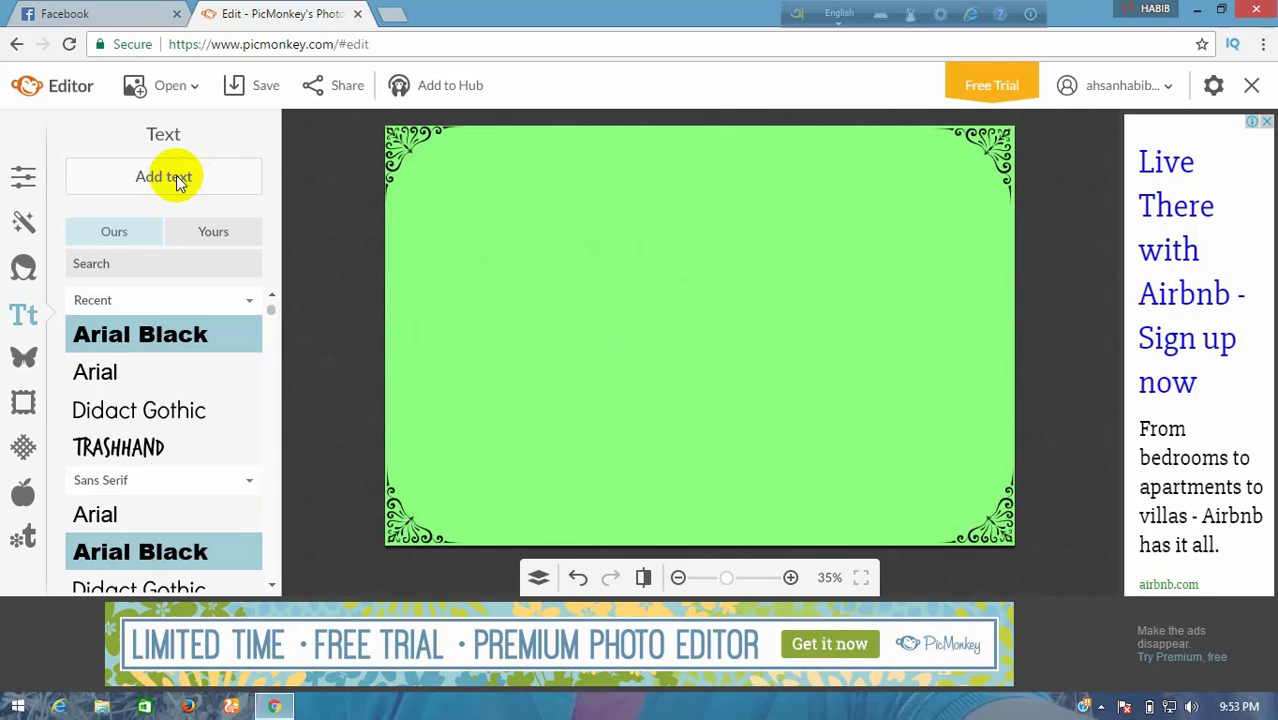
pyautogui.click(178, 183)
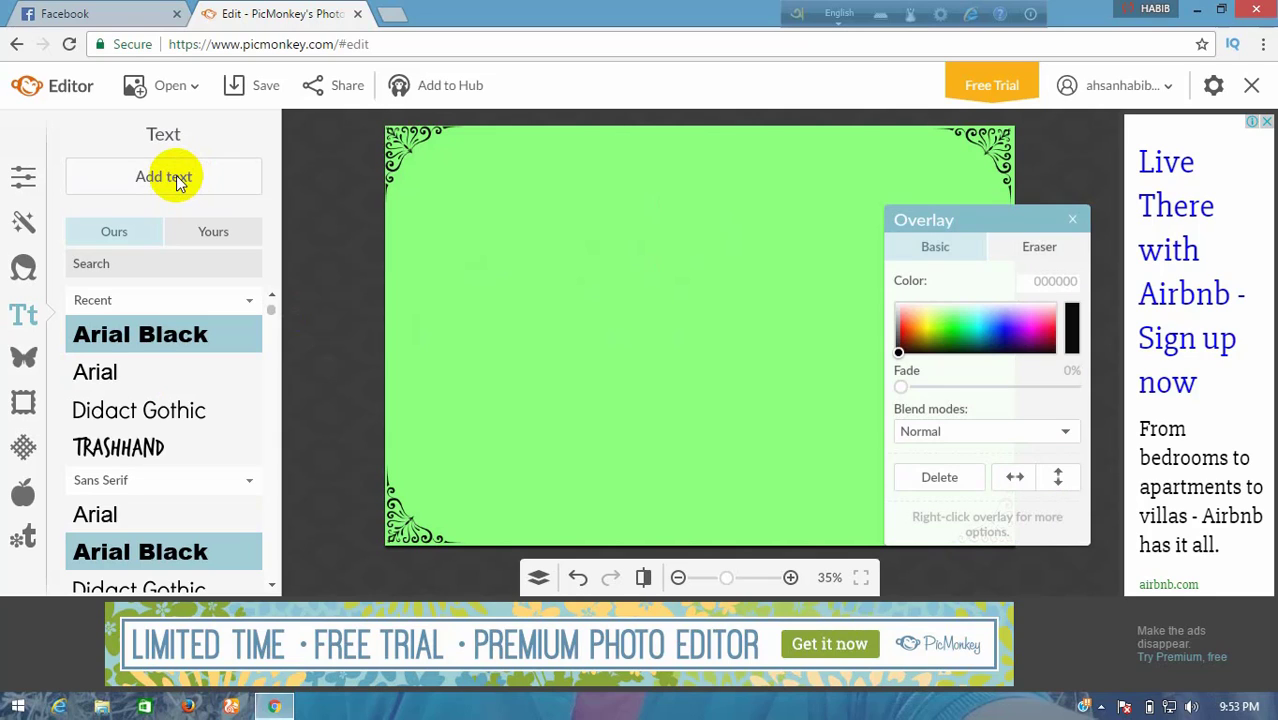
pyautogui.click(670, 291)
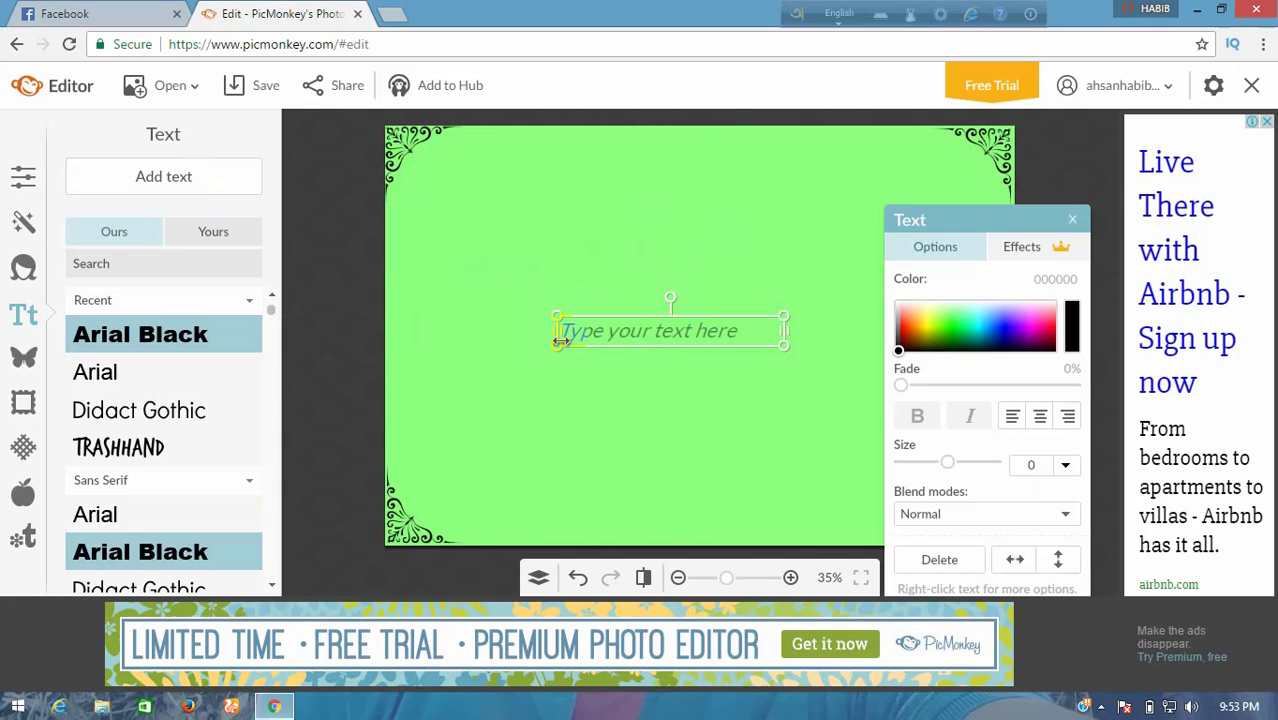
pyautogui.moveTo(558, 337); pyautogui.dragTo(442, 331)
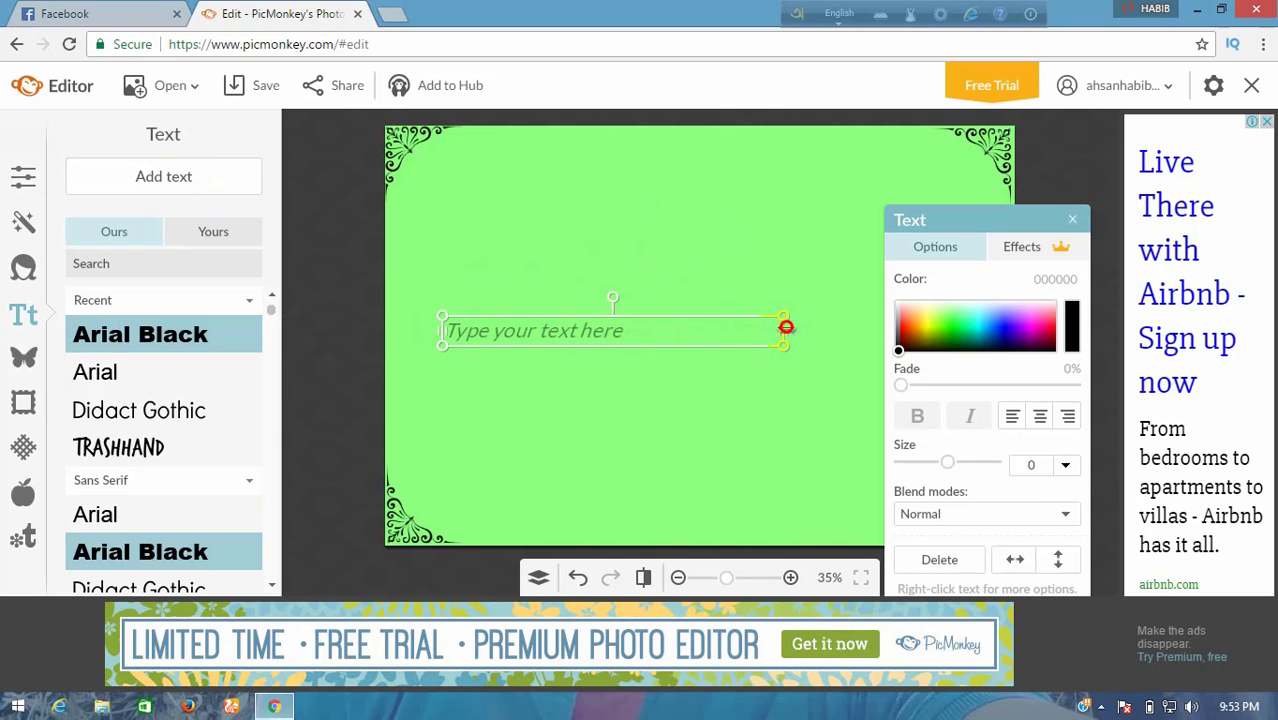
pyautogui.moveTo(785, 327); pyautogui.dragTo(938, 330)
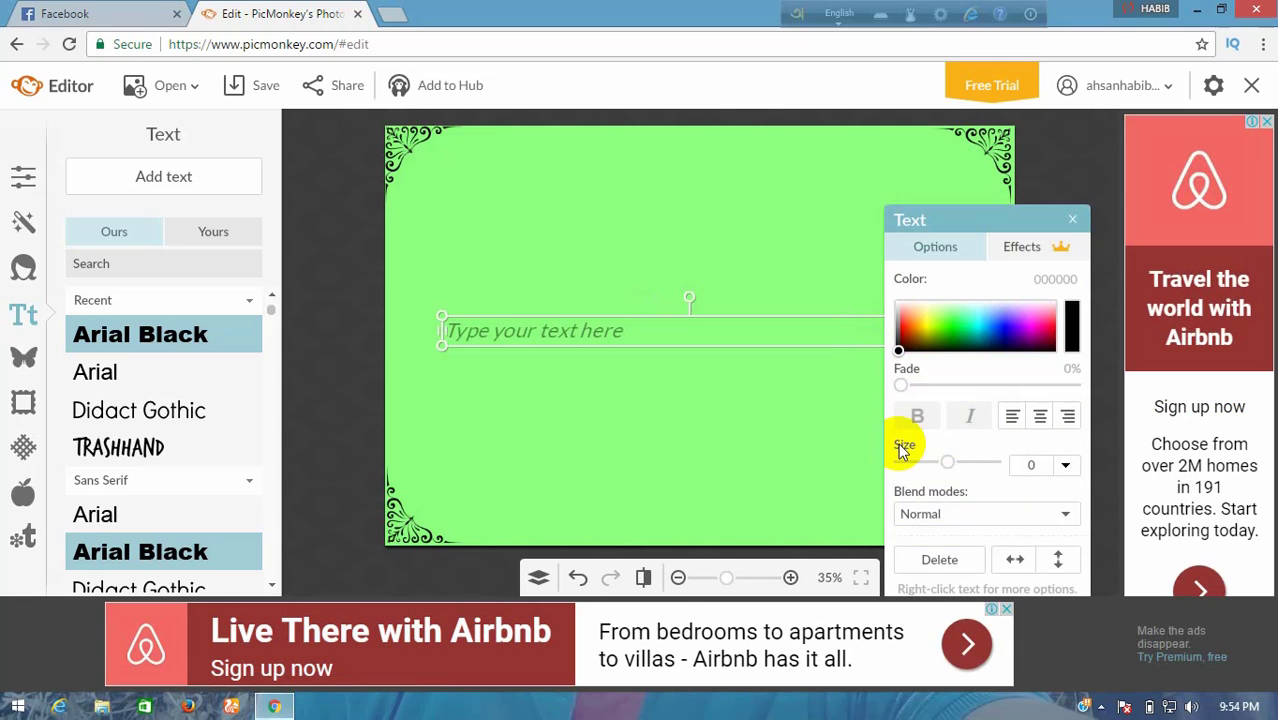
pyautogui.click(1066, 466)
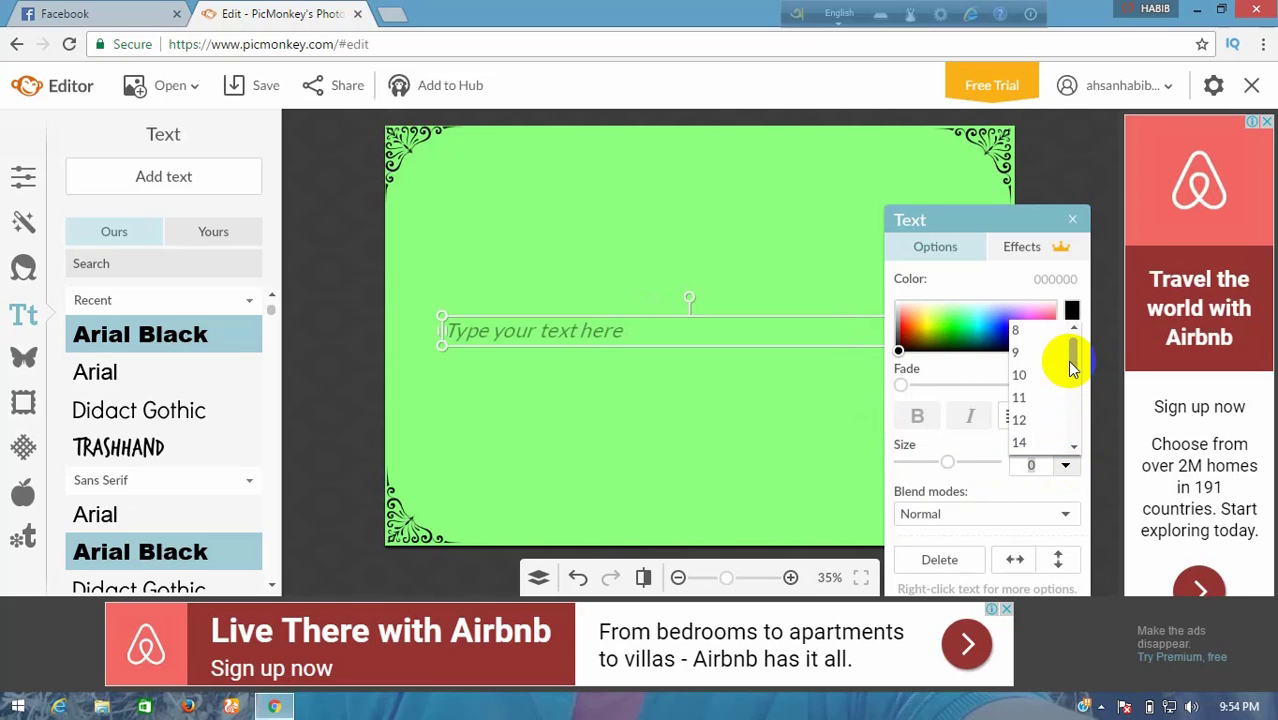
pyautogui.moveTo(1070, 363); pyautogui.dragTo(1078, 443)
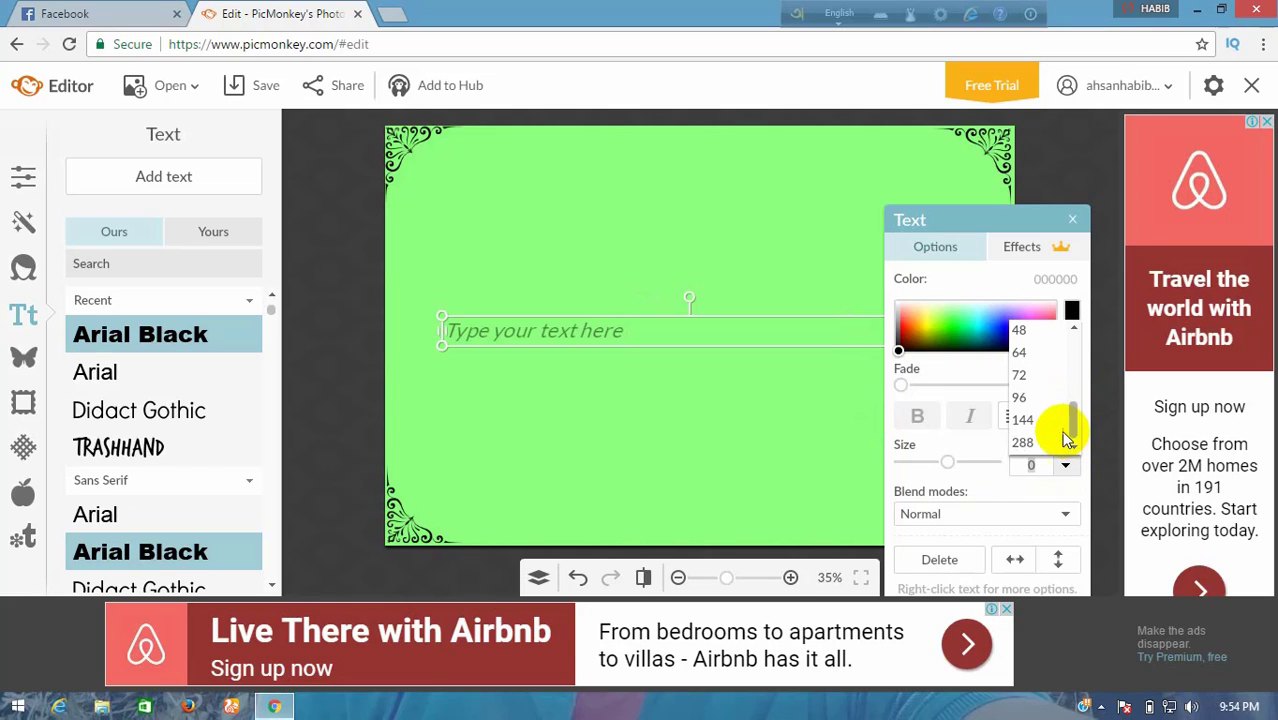
pyautogui.click(1035, 427)
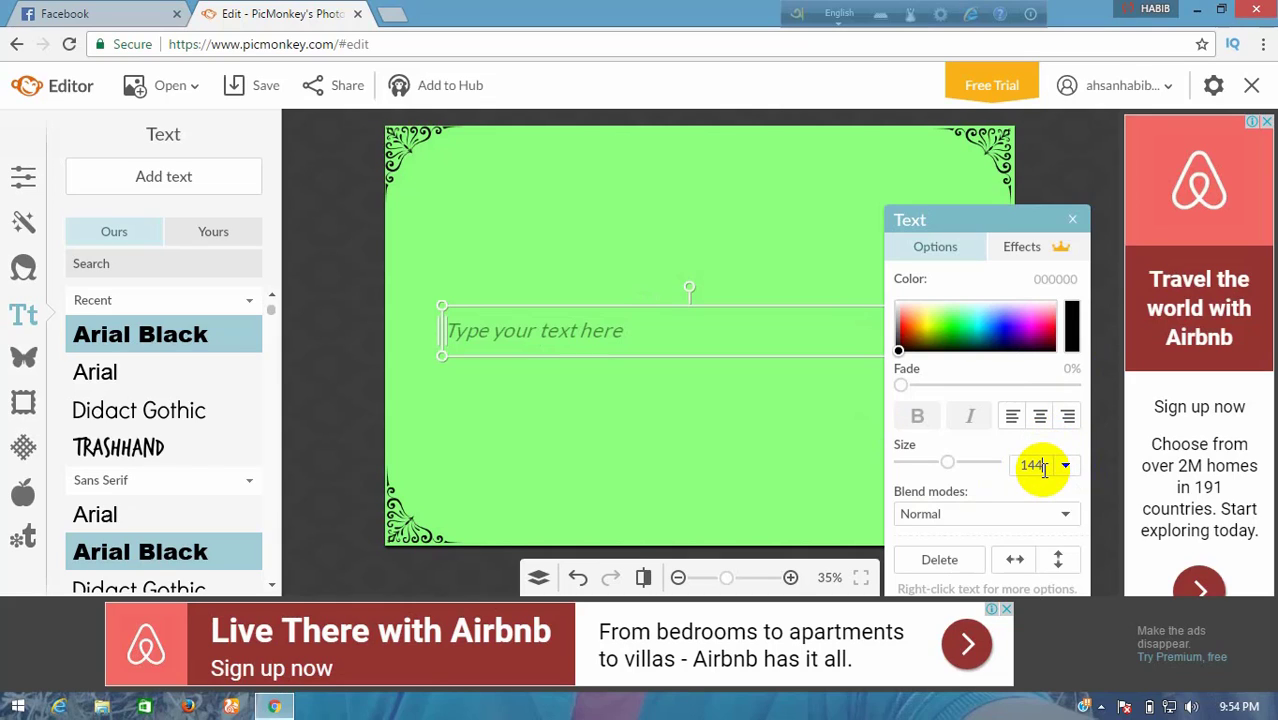
pyautogui.press('BackSpace')
pyautogui.press('BackSpace')
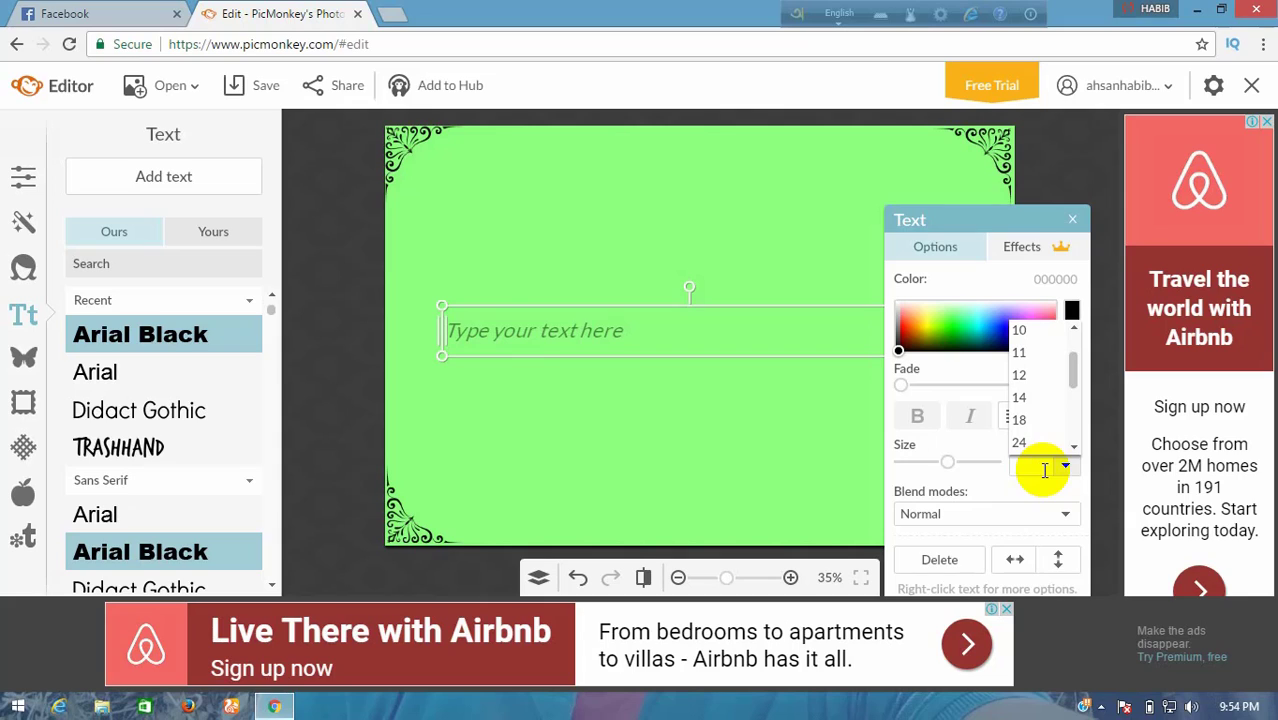
pyautogui.write('18')
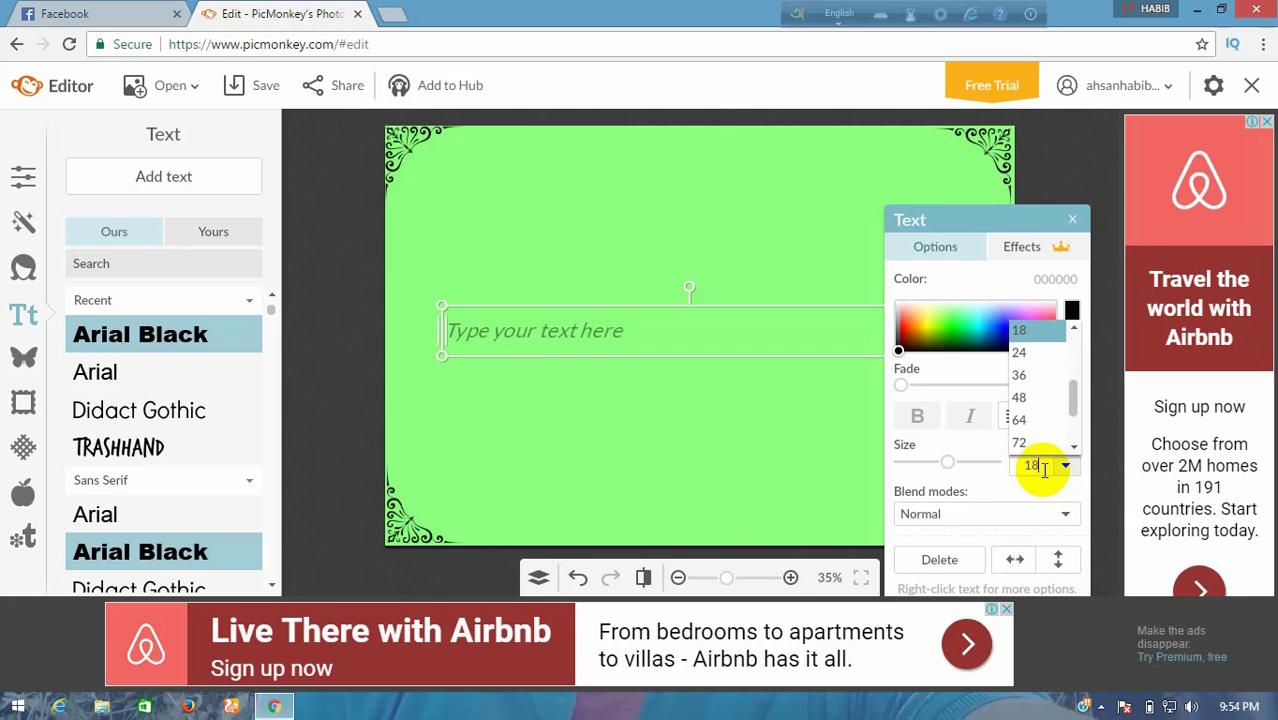
pyautogui.write('0')
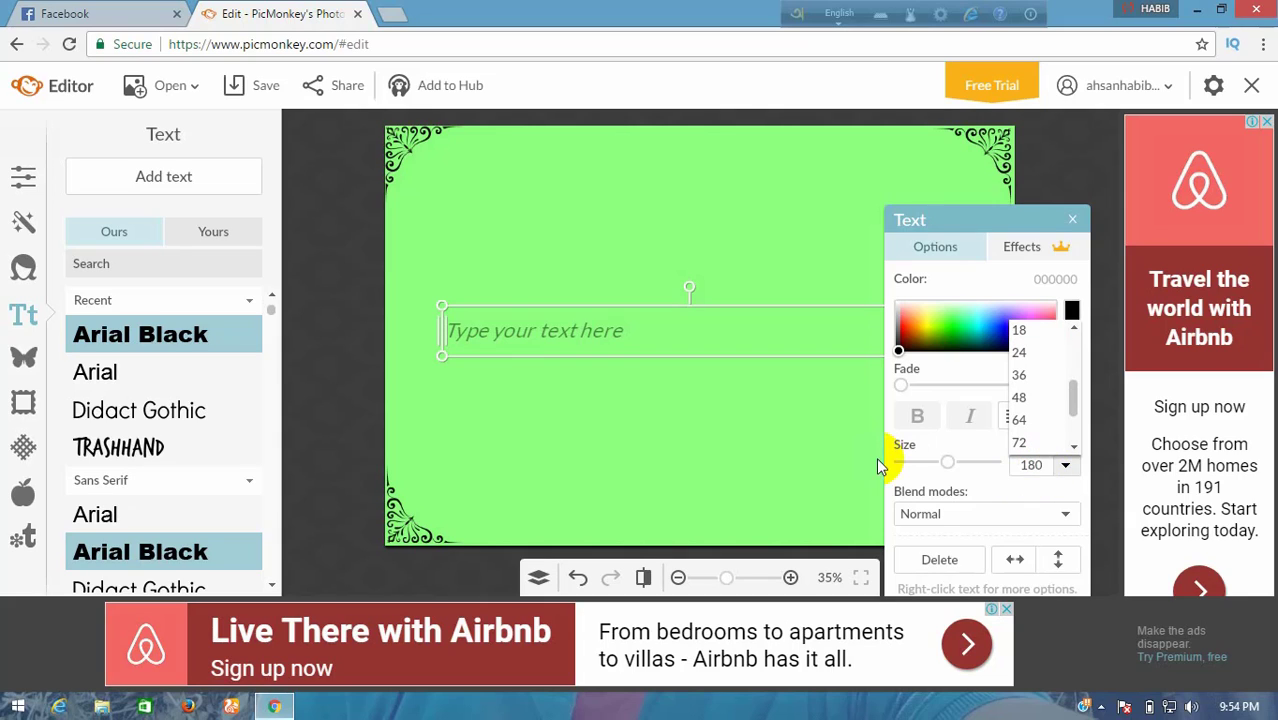
pyautogui.click(847, 466)
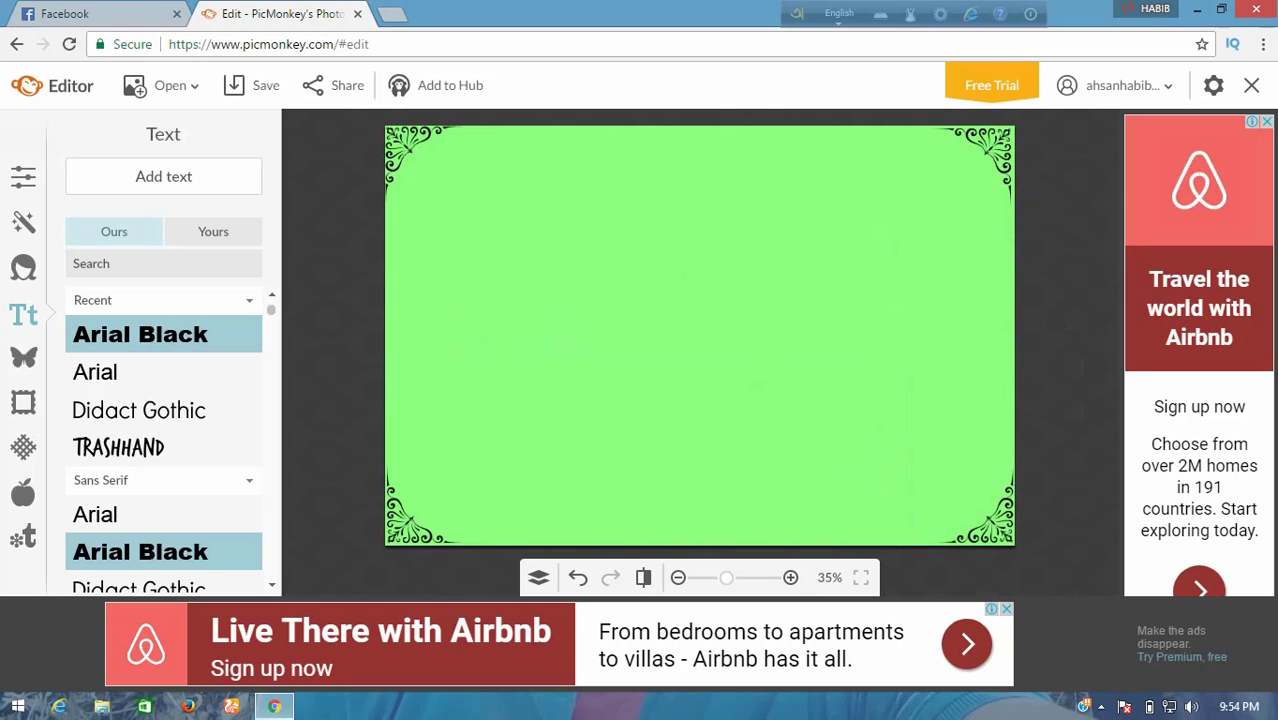
# Add a text box with a font size of 180 and widen it on both sides to span most of the canvas
pyautogui.click(201, 172)
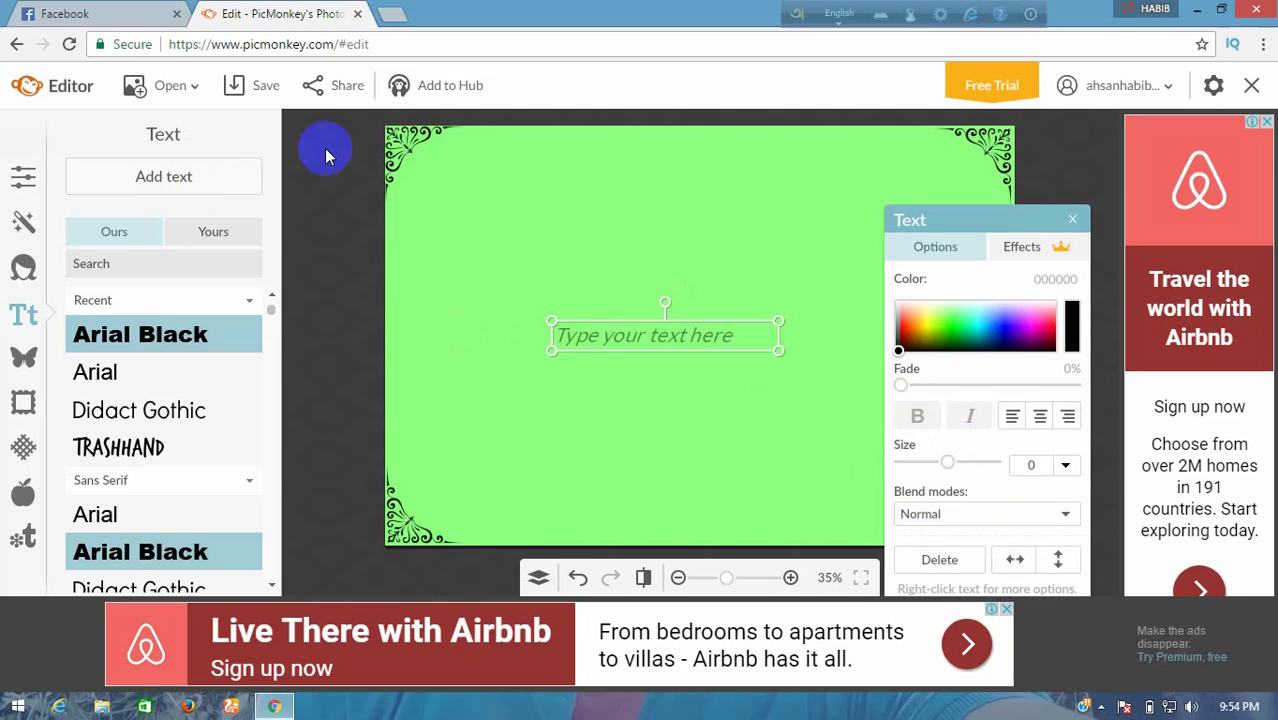
pyautogui.doubleClick(1038, 463)
pyautogui.press('BackSpace')
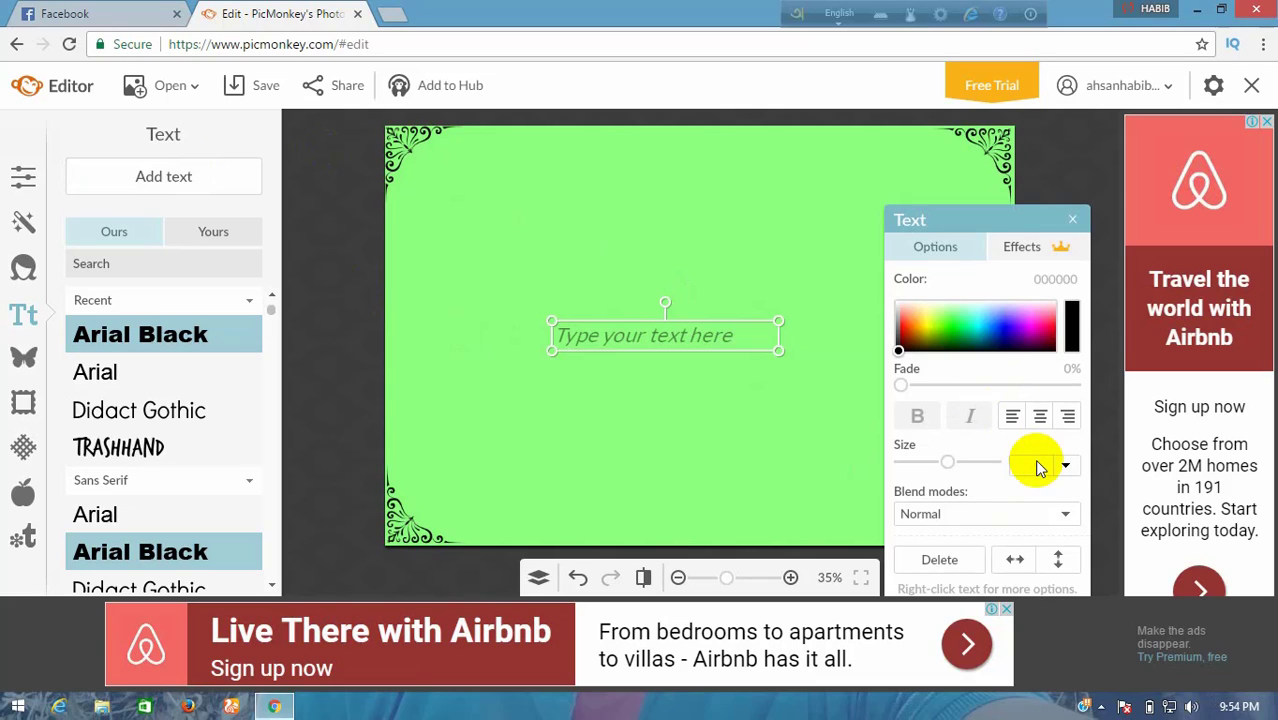
pyautogui.write('180')
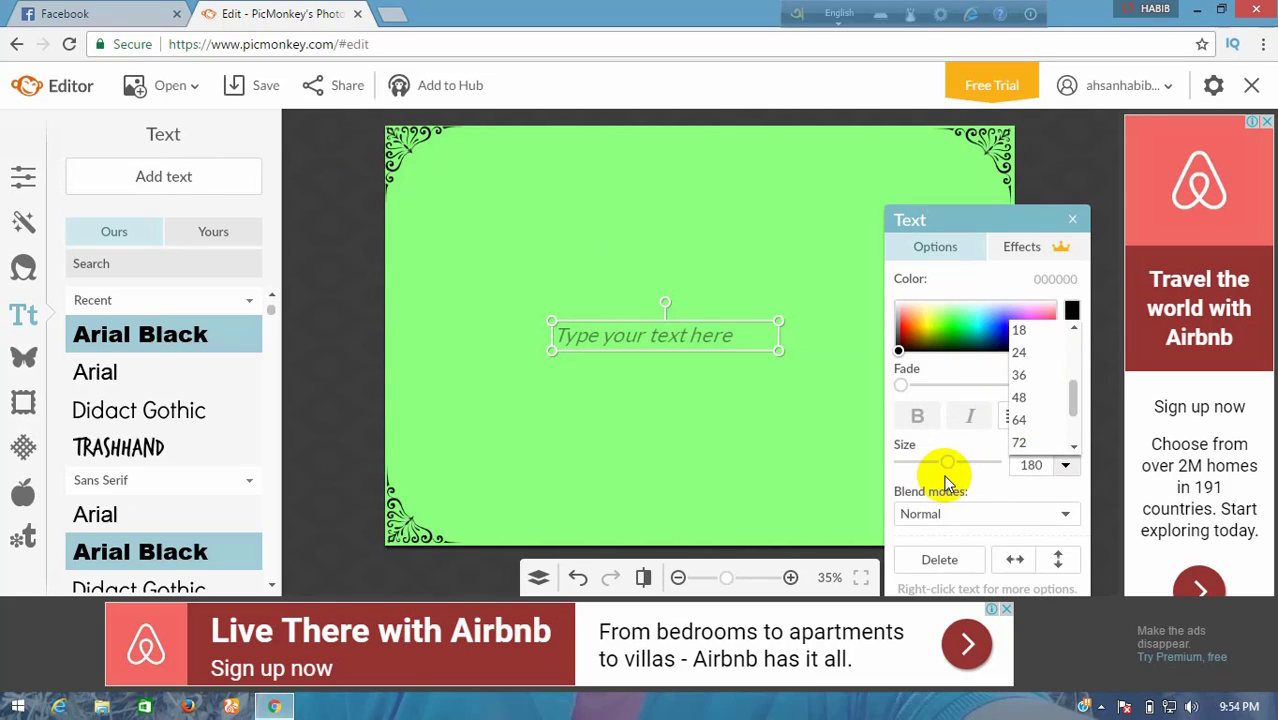
pyautogui.press('Return')
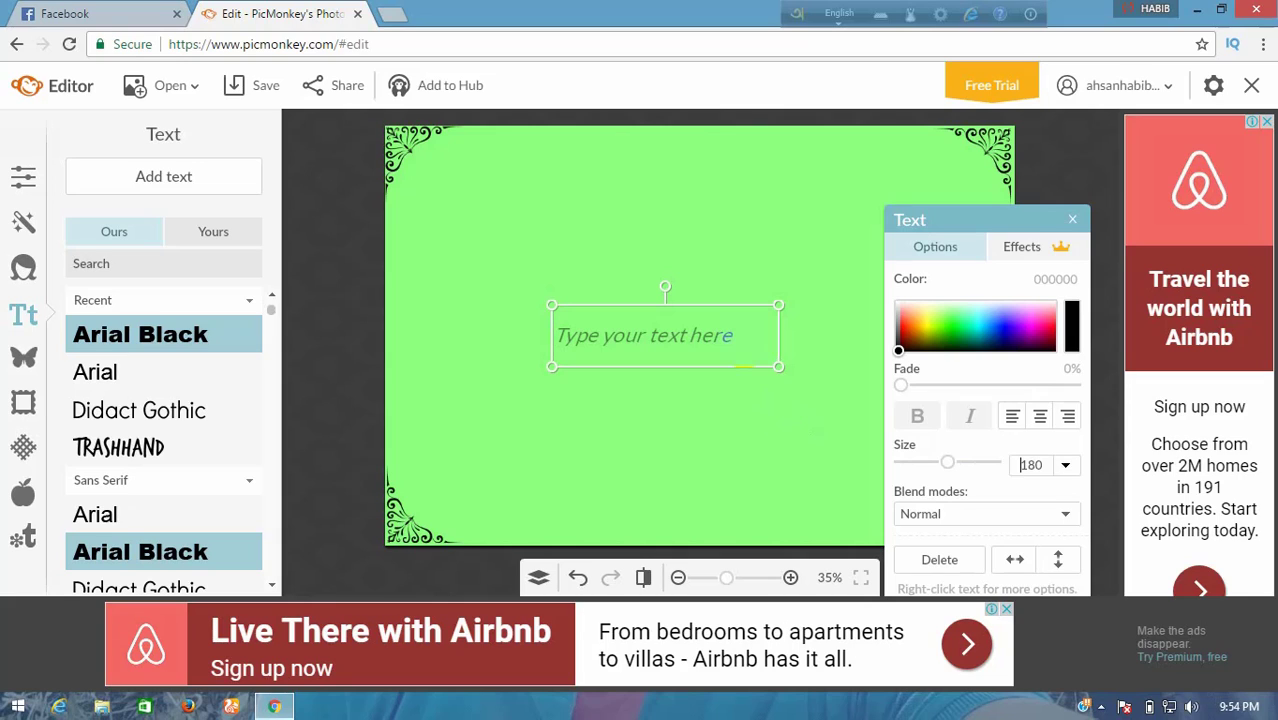
pyautogui.moveTo(778, 336); pyautogui.dragTo(921, 332)
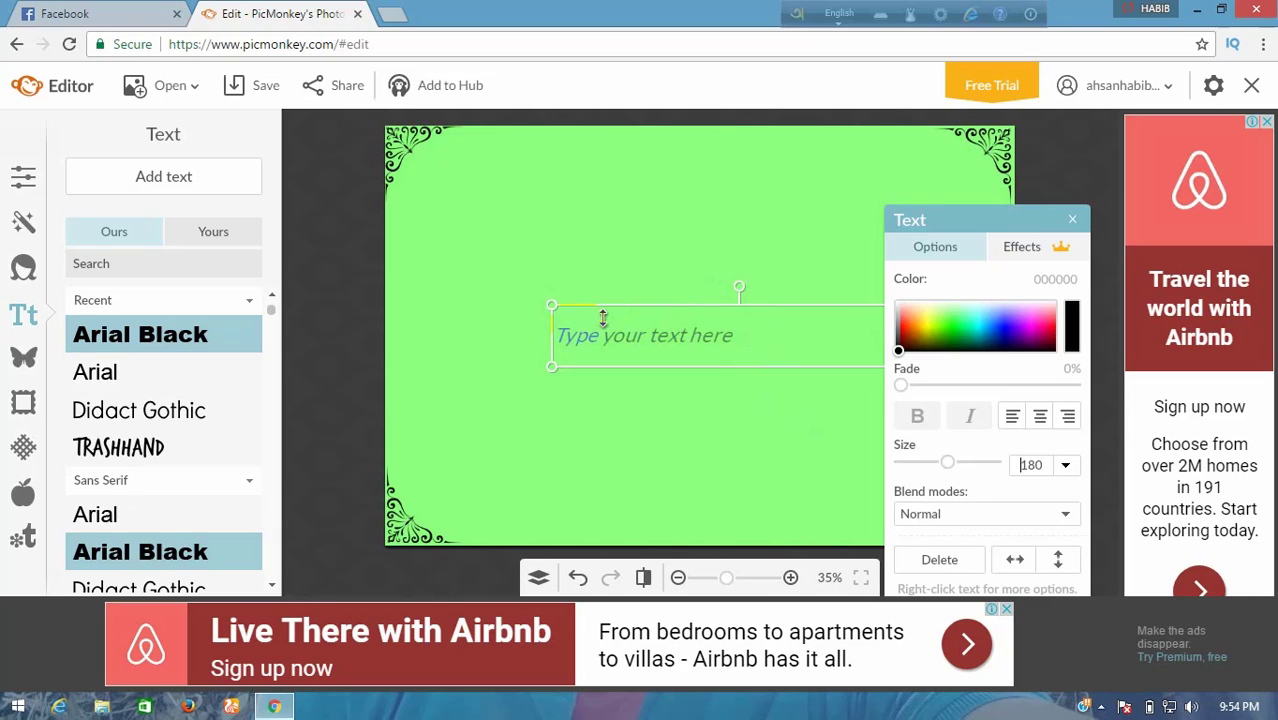
pyautogui.moveTo(547, 339); pyautogui.dragTo(427, 336)
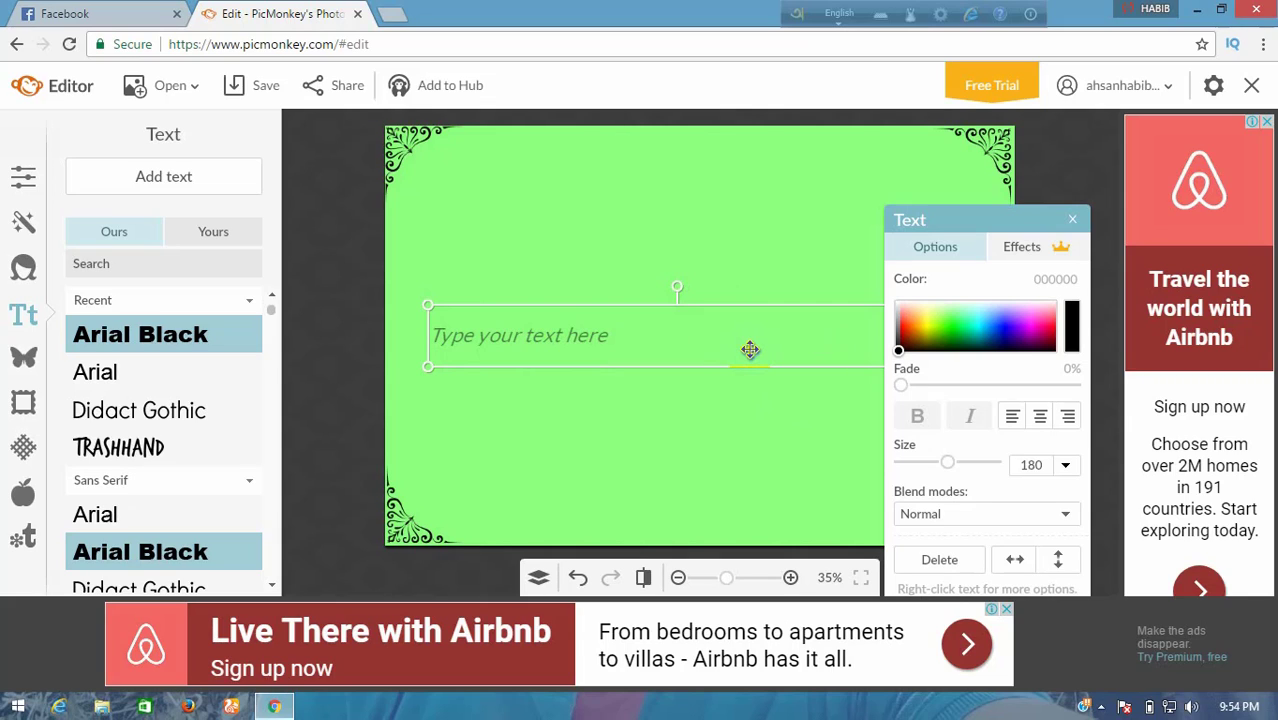
# Start editing the text box and switch the typing language to Bangla
pyautogui.click(750, 350)
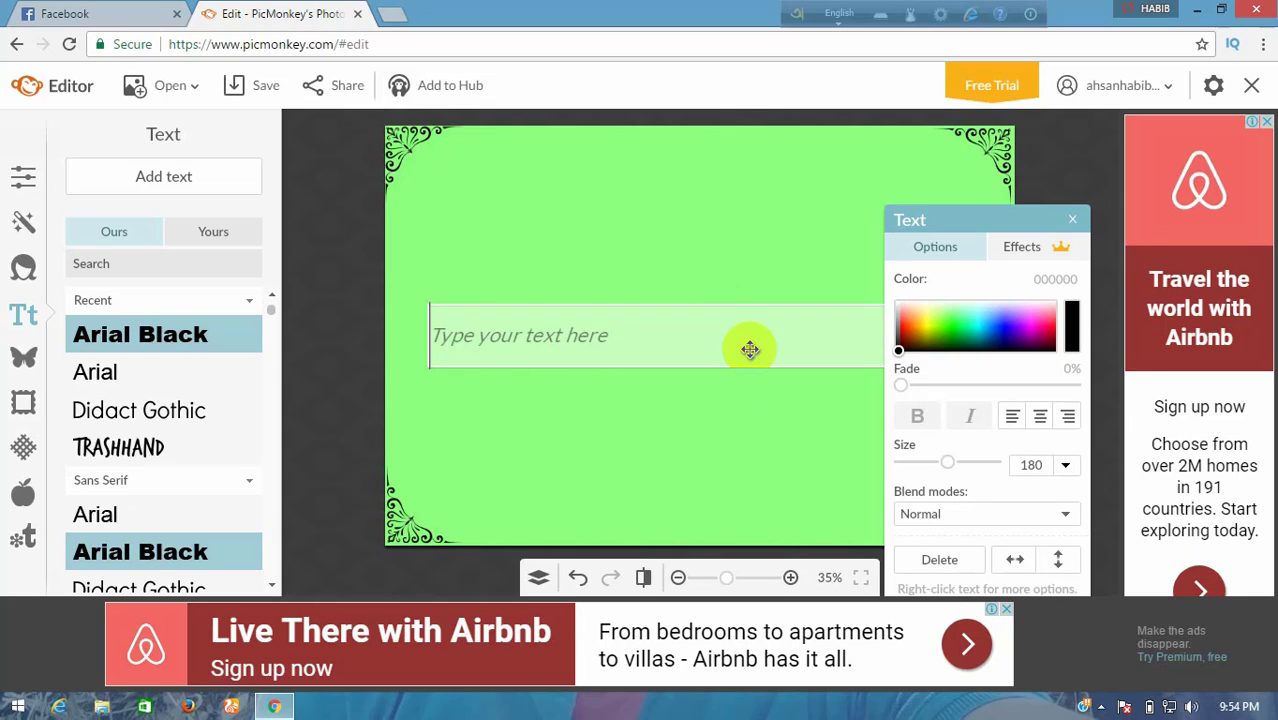
pyautogui.click(829, 14)
pyautogui.click(603, 333)
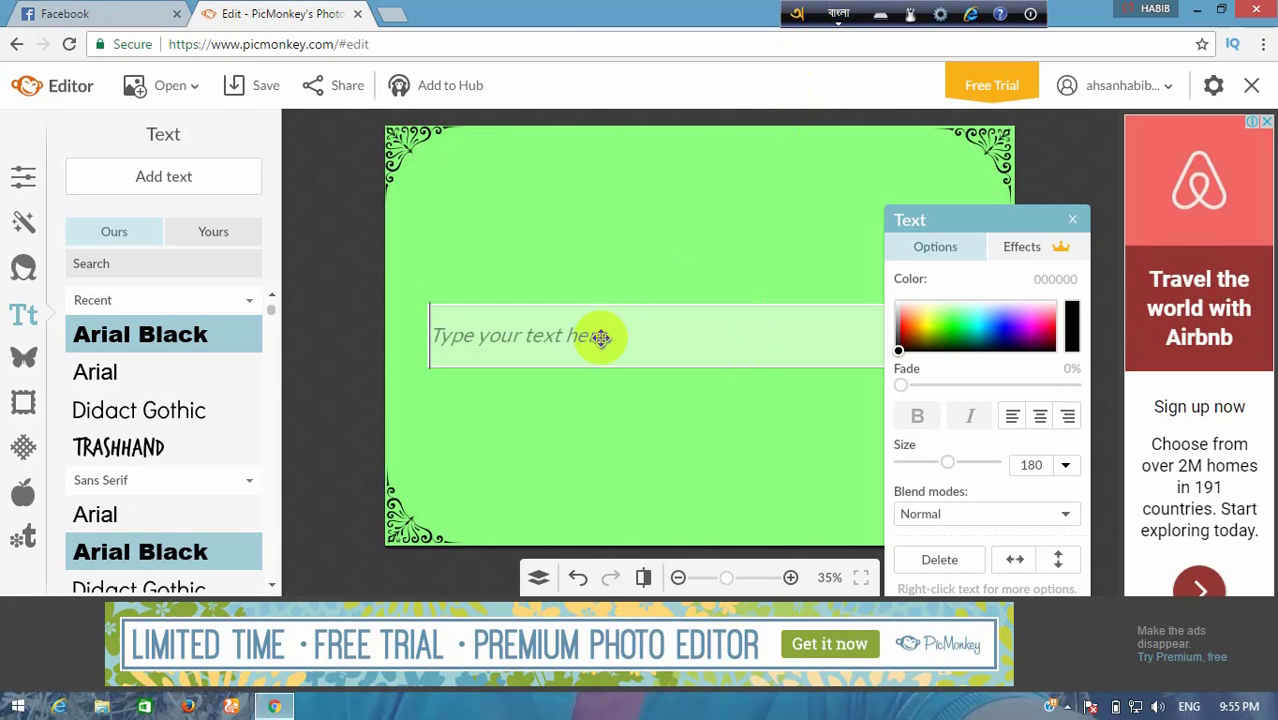
pyautogui.write('ki')
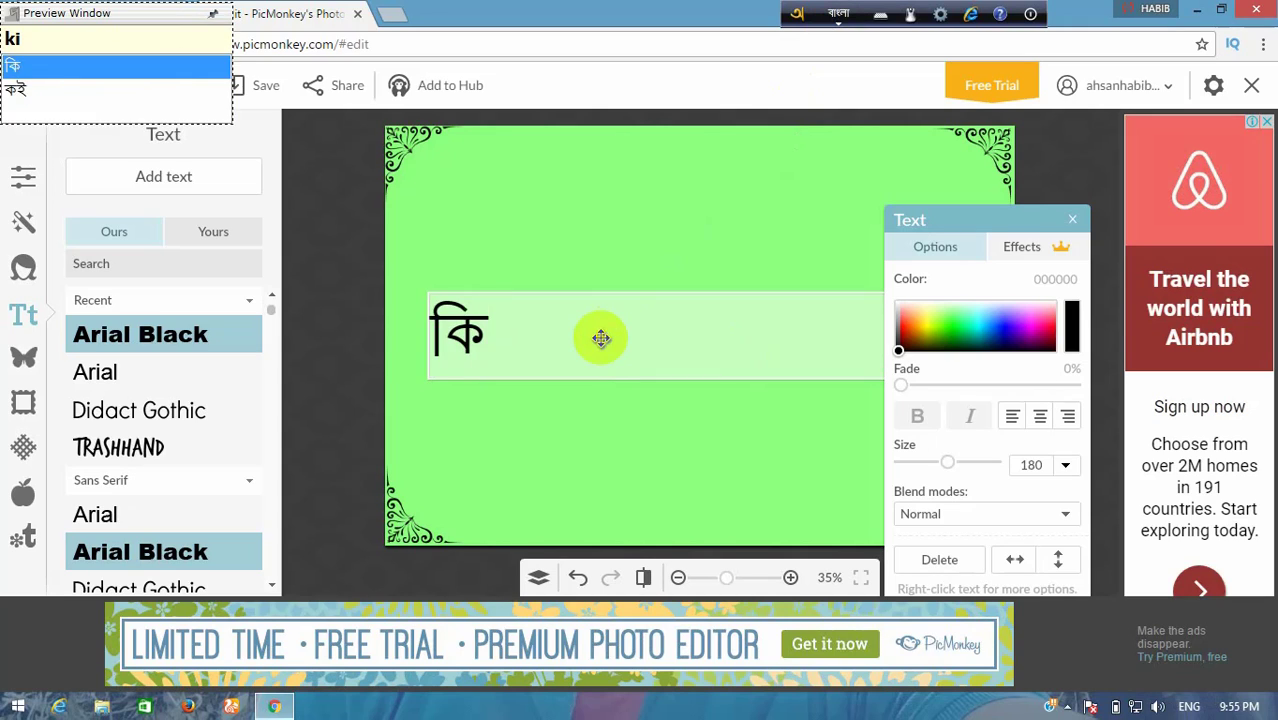
pyautogui.press('BackSpace')
pyautogui.press('BackSpace')
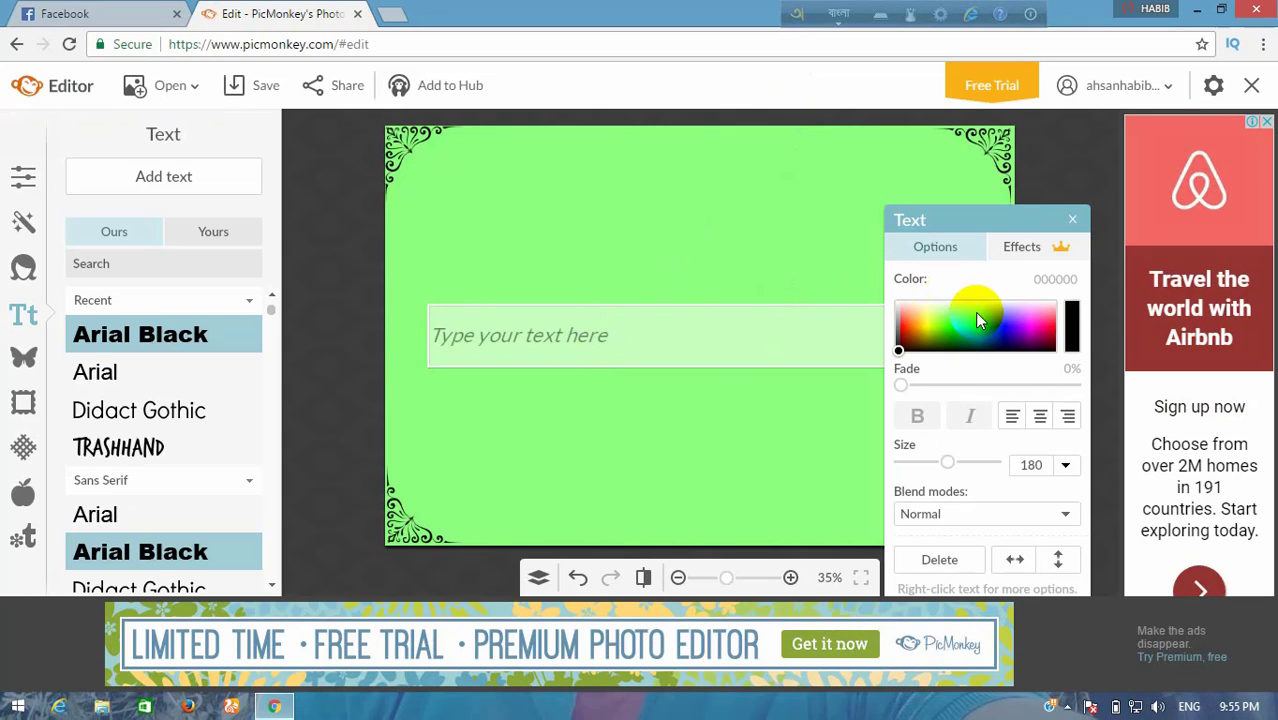
# Set the text color to pink (ff2583) and enter "কি ভাবে ফটোশপ ছাড়াই" in the text box
pyautogui.click(1044, 323)
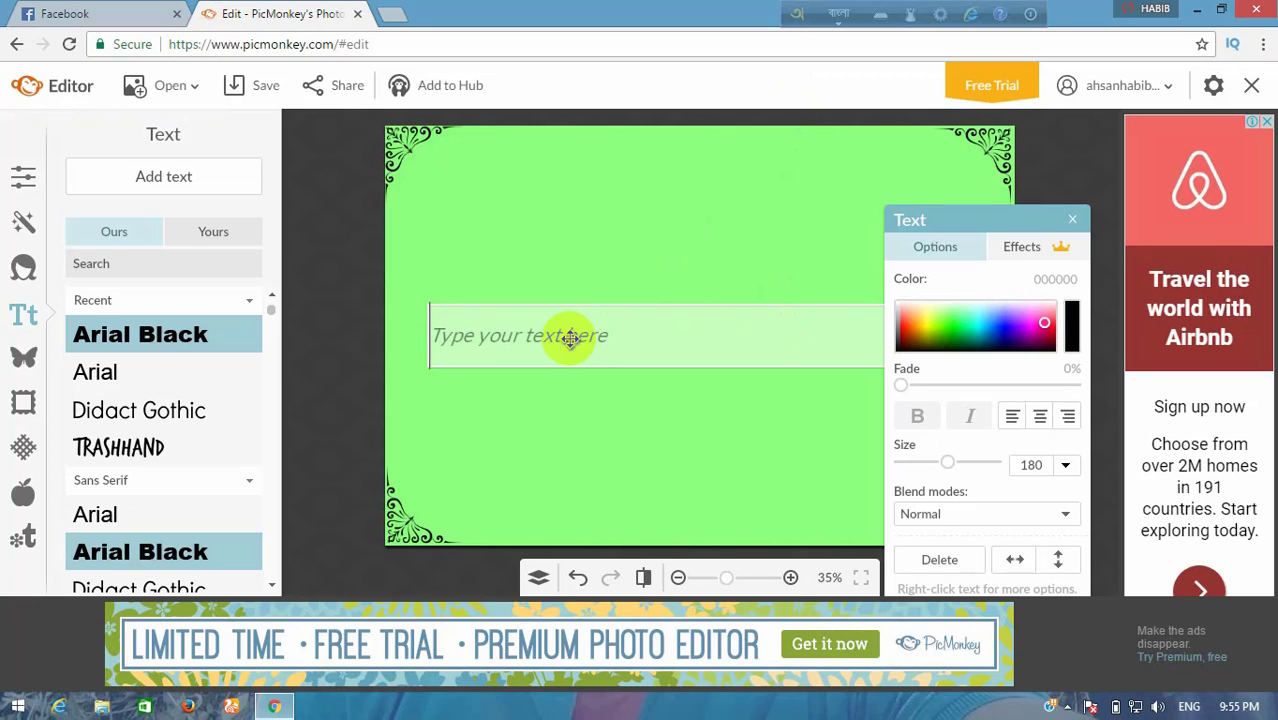
pyautogui.write('ki')
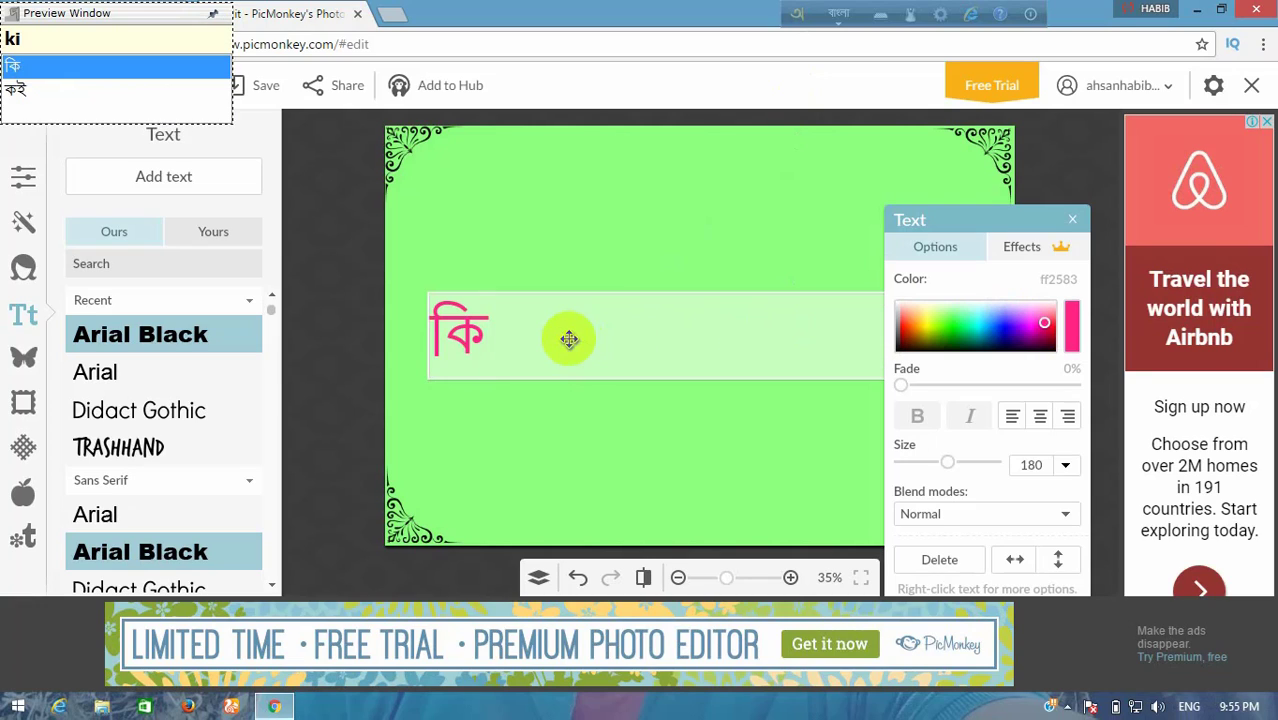
pyautogui.write(' vabe ')
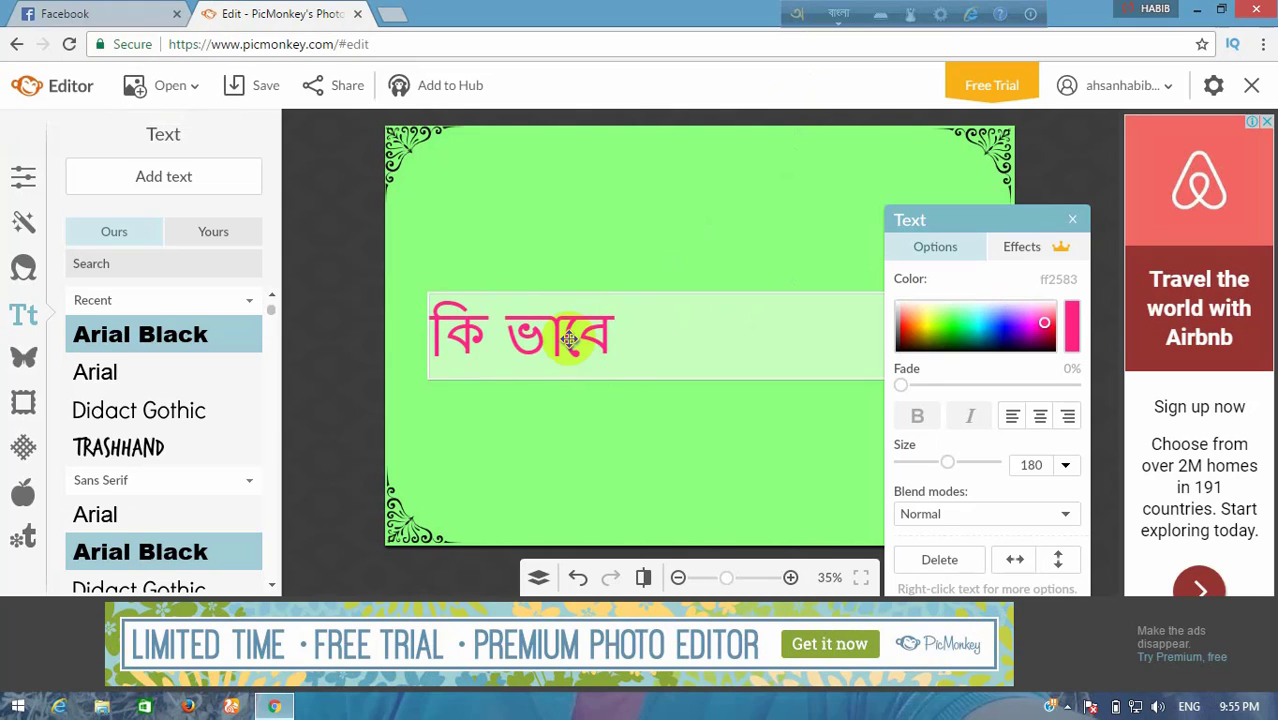
pyautogui.write('fo')
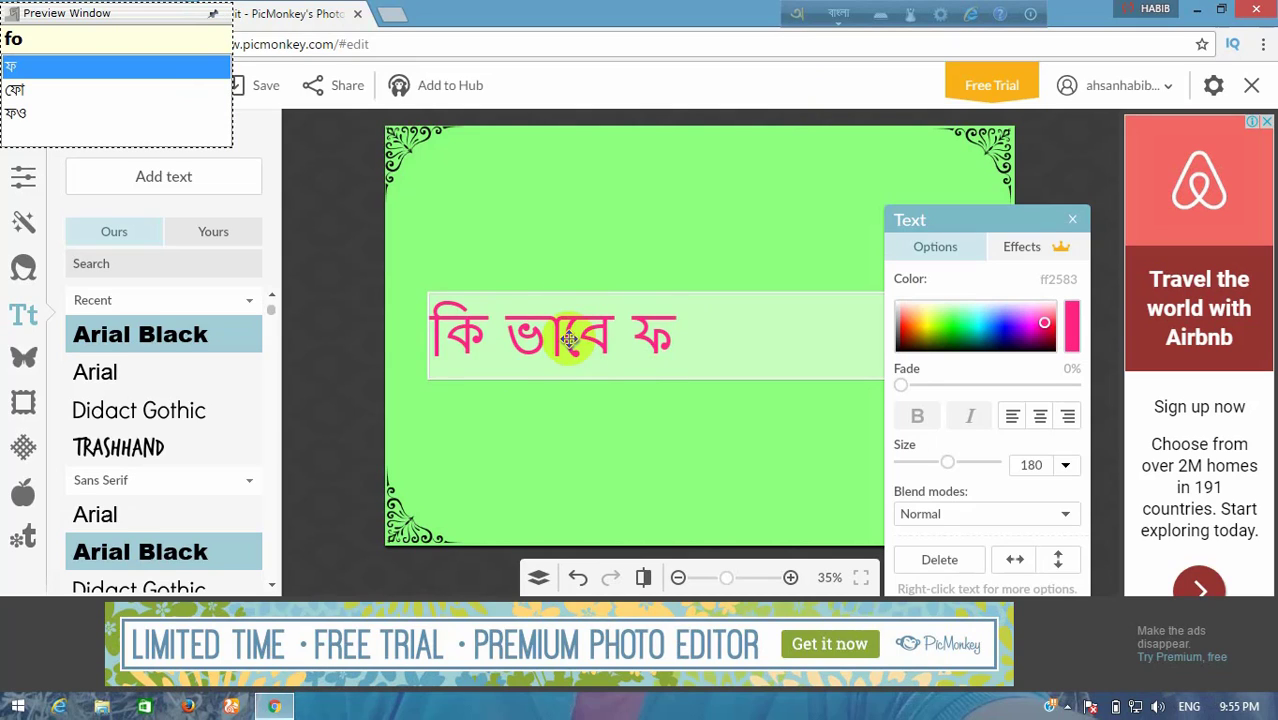
pyautogui.write('TOsh')
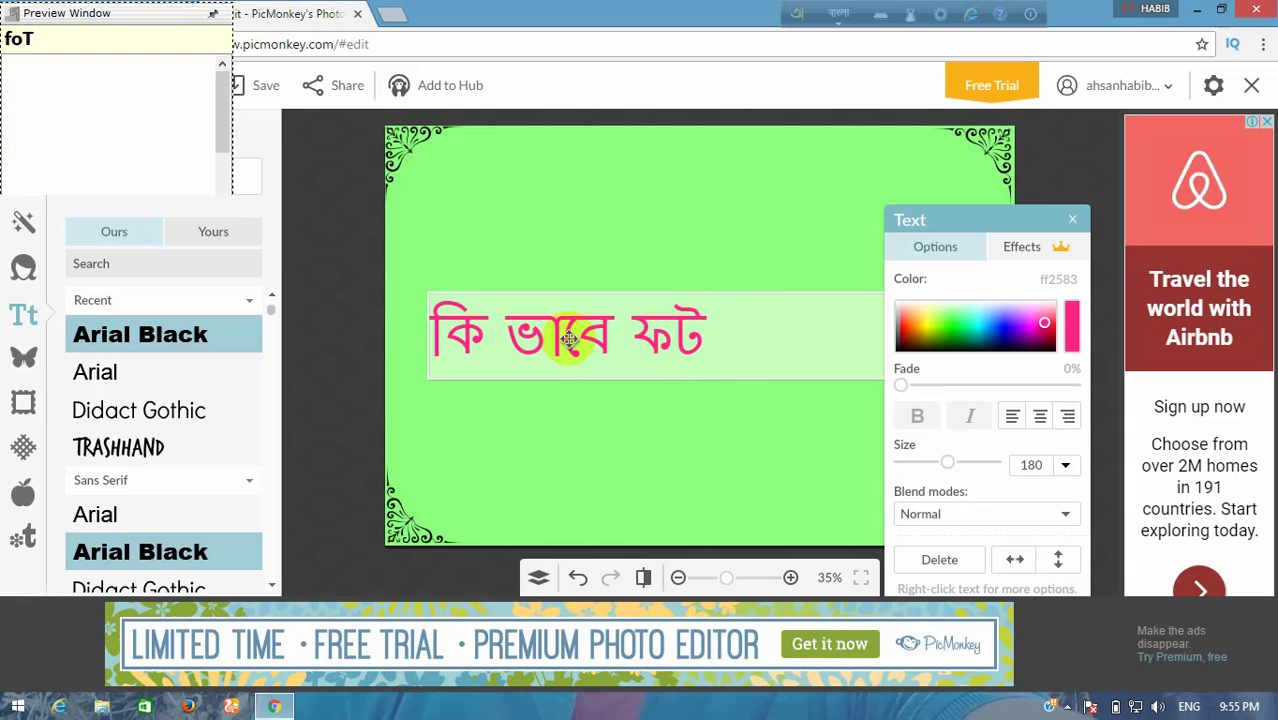
pyautogui.write('op')
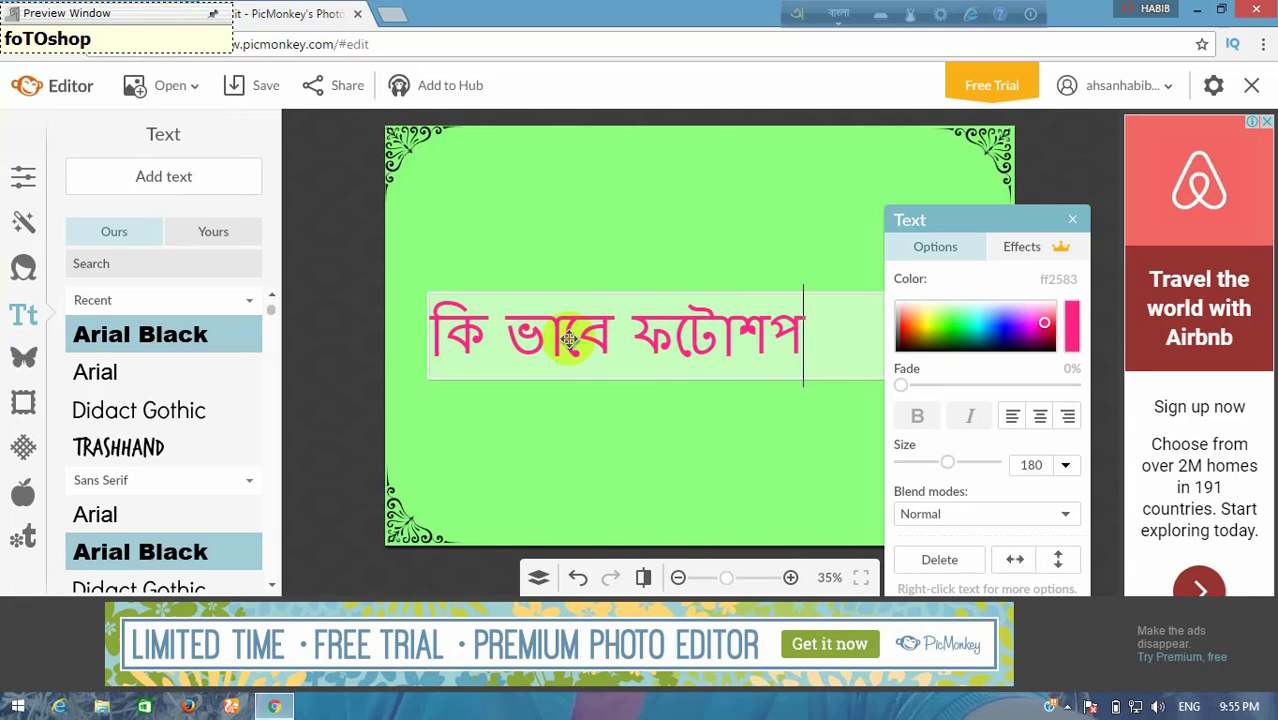
pyautogui.write(' chaRa')
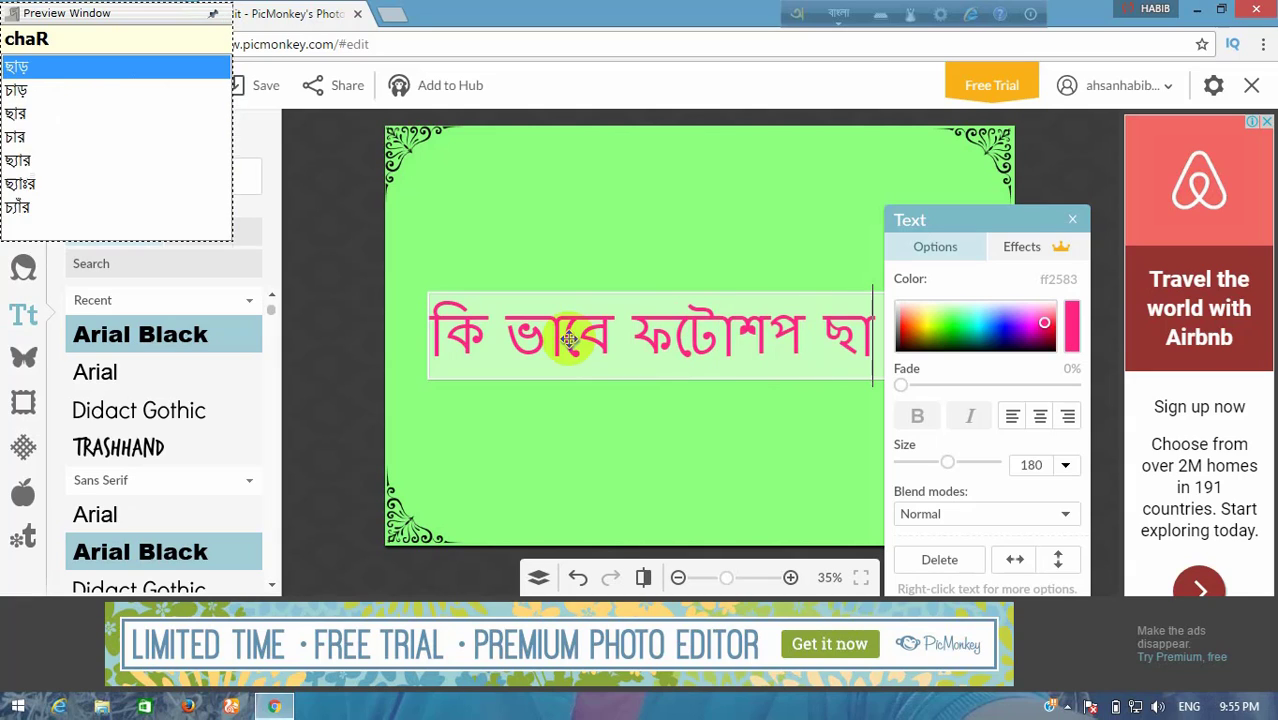
pyautogui.write('i')
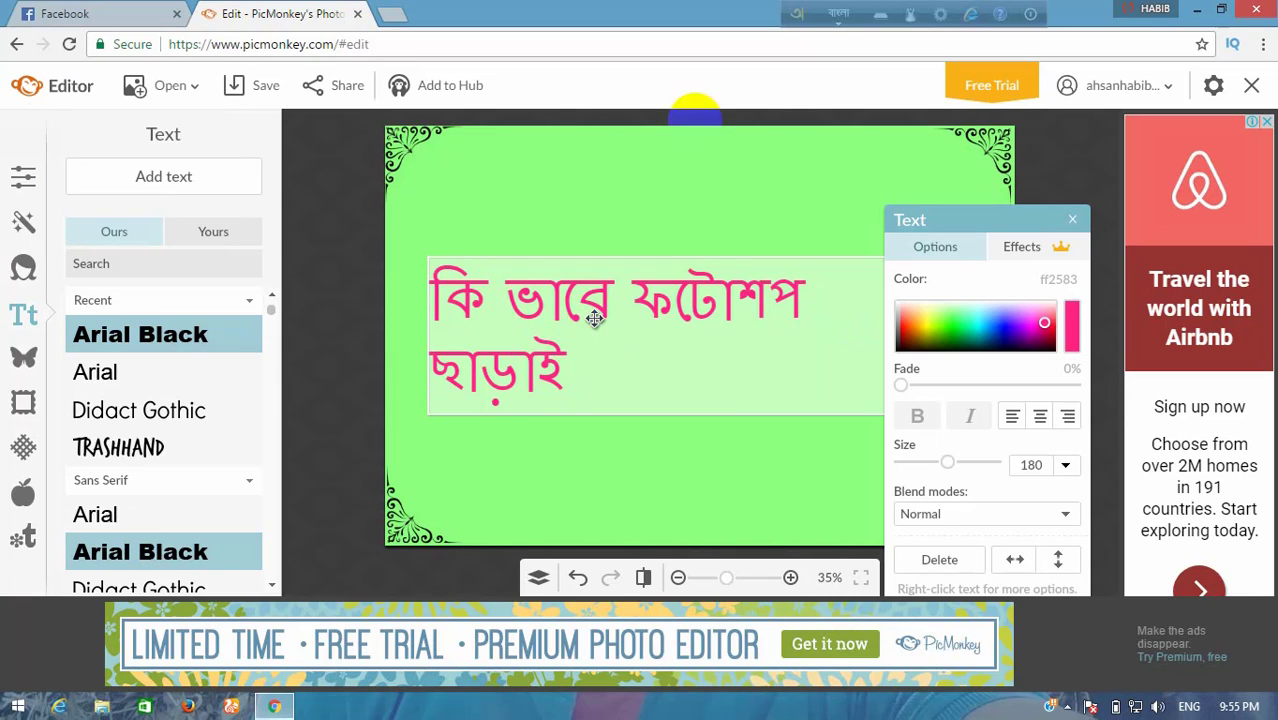
# Append "Youtube Thubmnails" to the title in English and switch the typing language back to Bangla
pyautogui.click(840, 15)
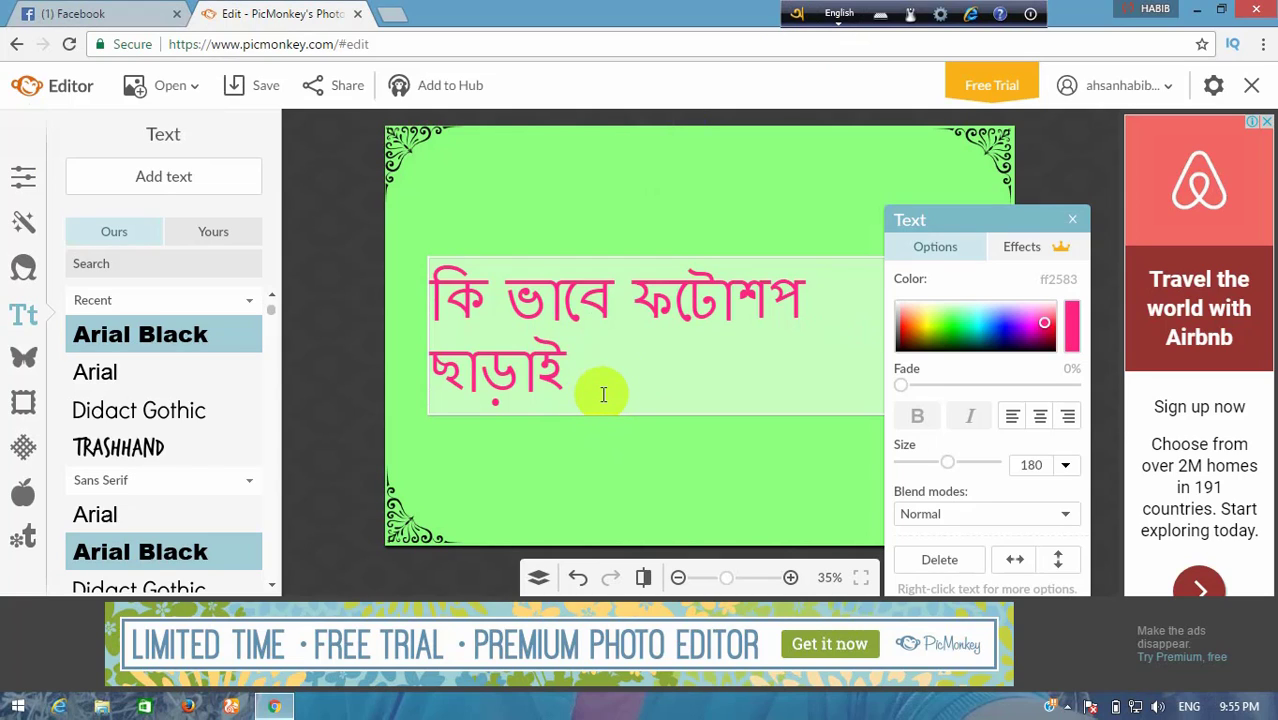
pyautogui.write('T')
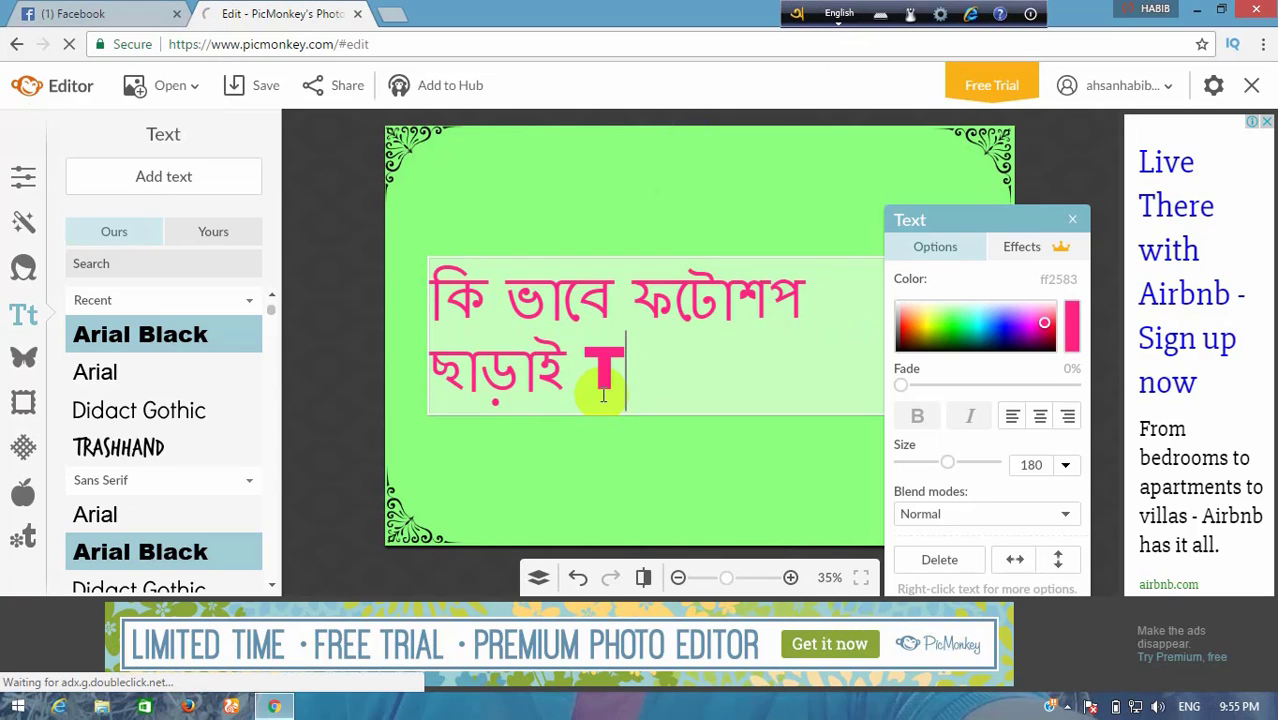
pyautogui.press('BackSpace')
pyautogui.write('Y')
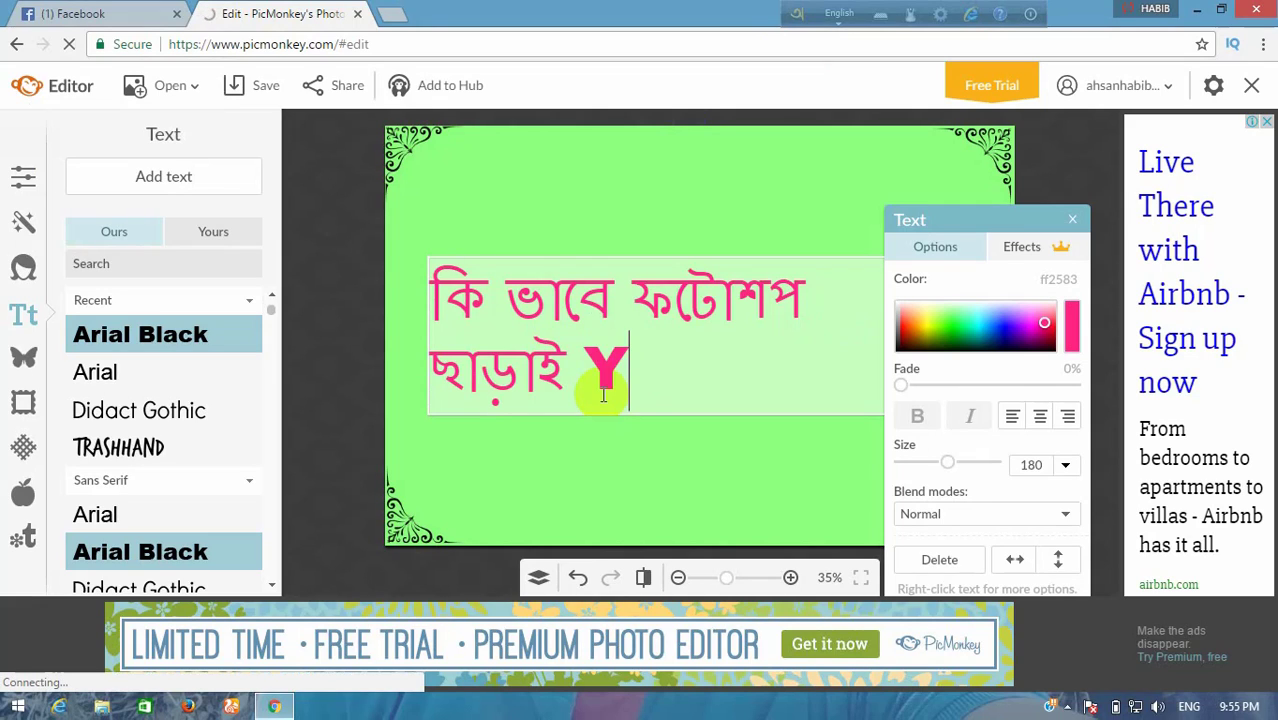
pyautogui.write('outube')
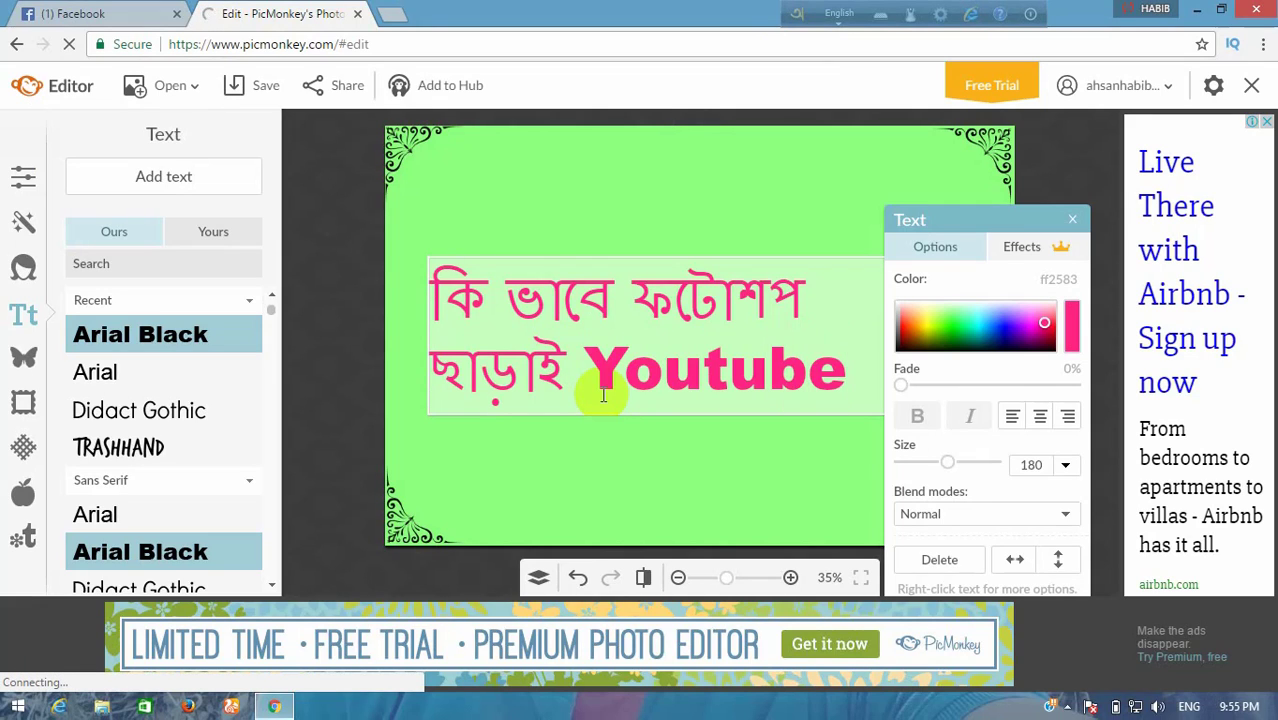
pyautogui.write(' Thubmnails')
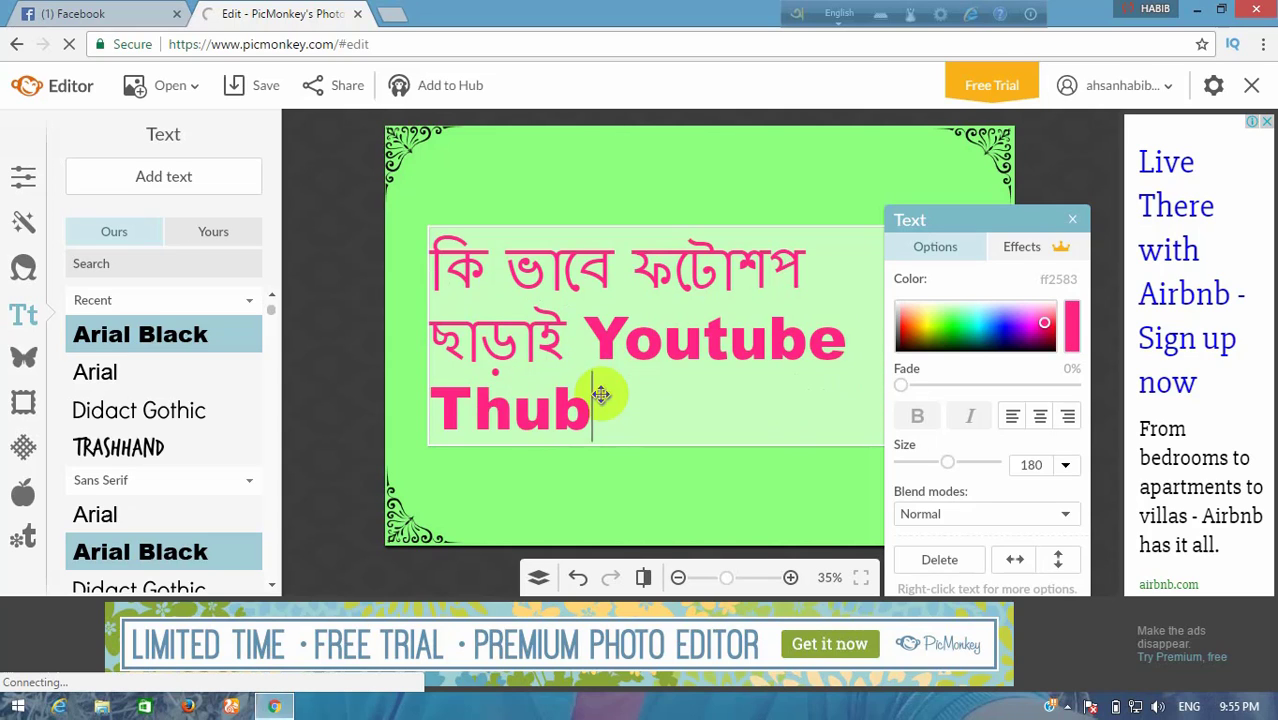
pyautogui.press('F12')
pyautogui.write('বান্নো যায়')
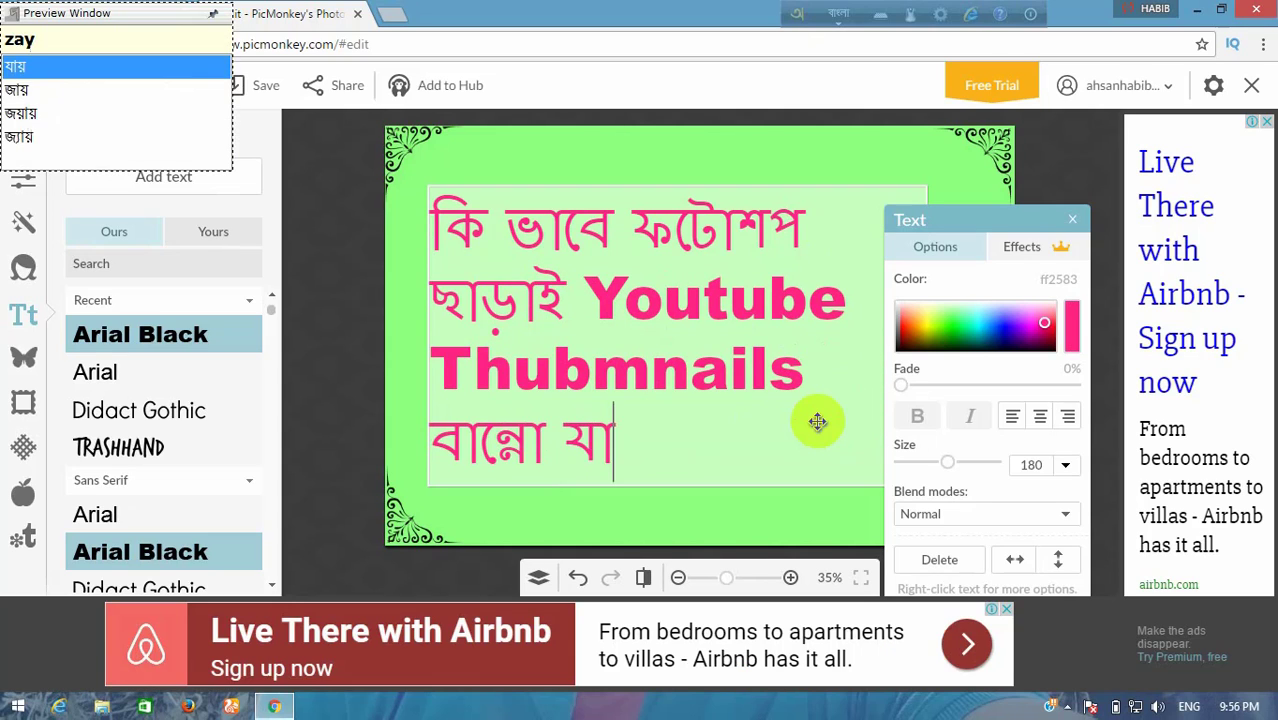
pyautogui.press('BackSpace')
pyautogui.press('BackSpace')
pyautogui.press('BackSpace')
pyautogui.press('BackSpace')
pyautogui.press('BackSpace')
pyautogui.press('BackSpace')
pyautogui.press('BackSpace')
pyautogui.press('BackSpace')
pyautogui.press('BackSpace')
pyautogui.press('BackSpace')
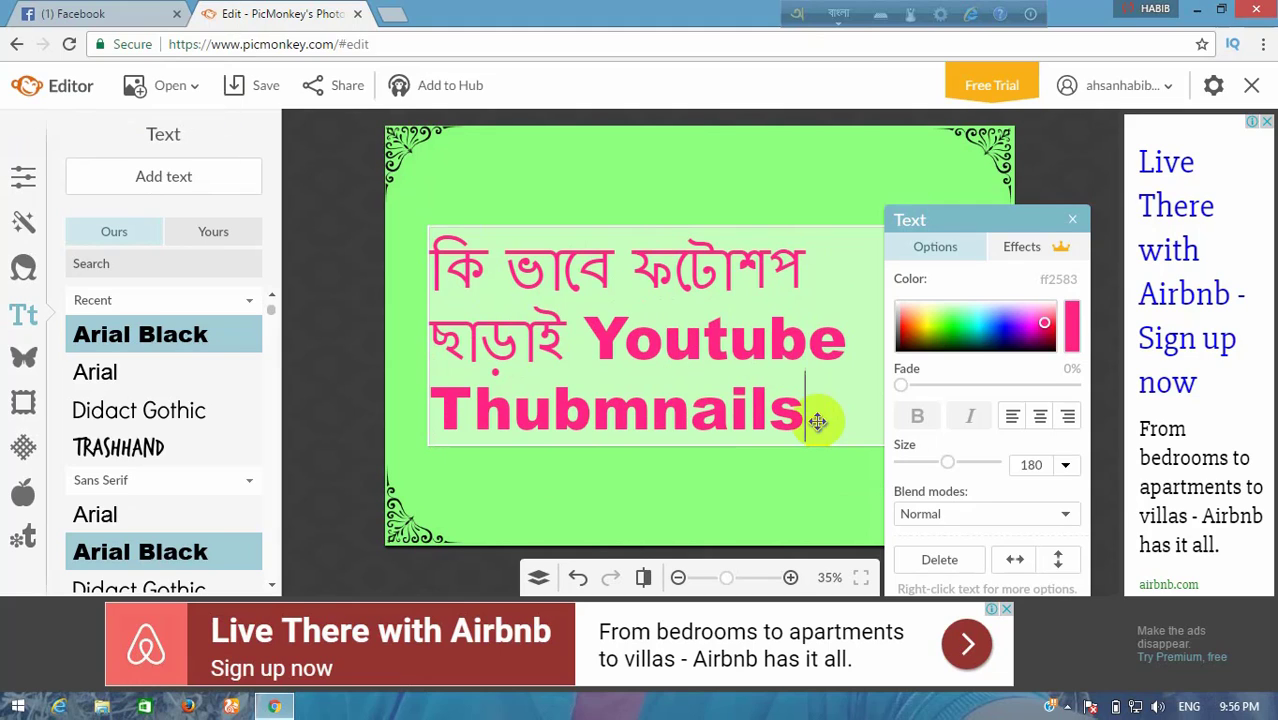
# Complete the title with "বানানো যায়...!!" after "Thubmnails" and finish editing the text box
pyautogui.write('bana')
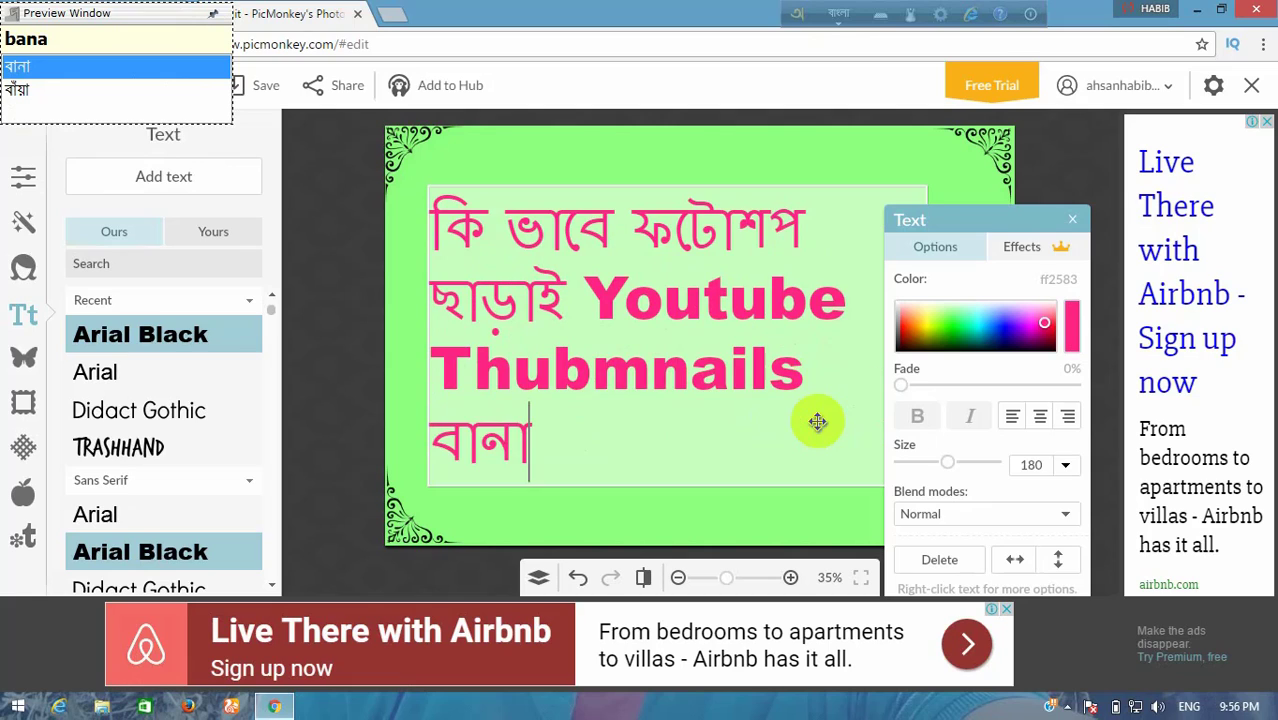
pyautogui.write('n o zay')
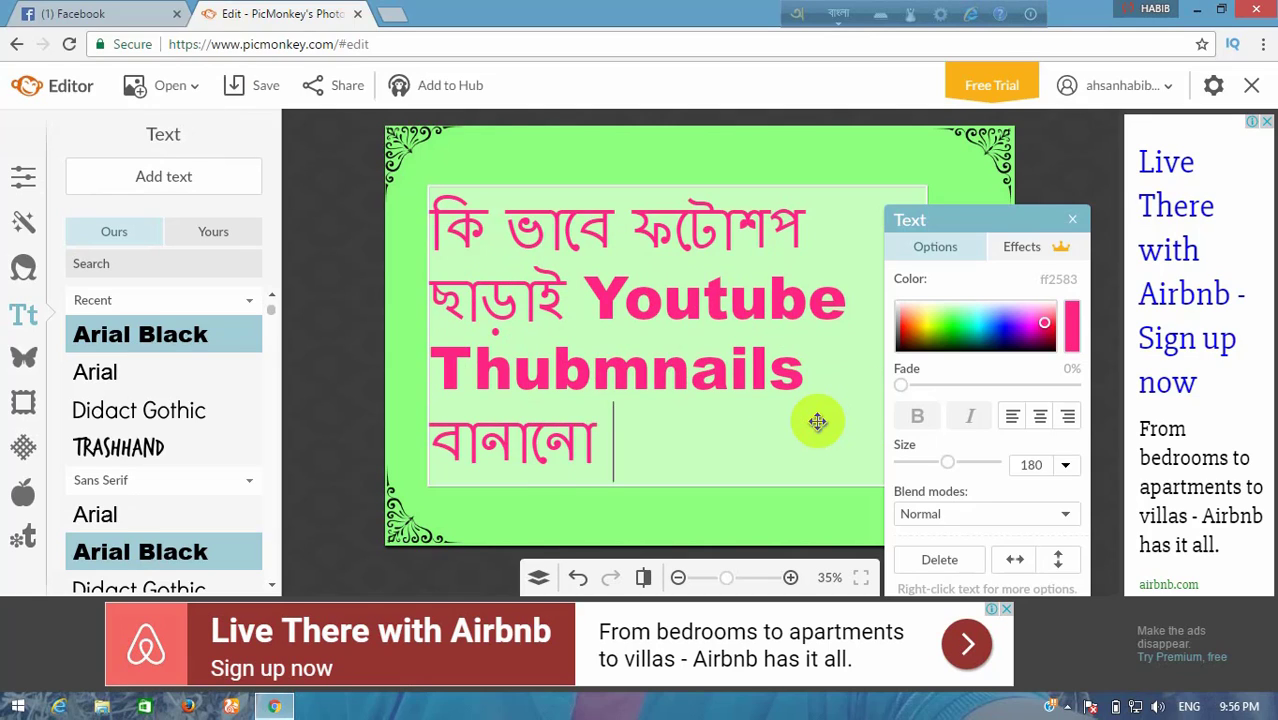
pyautogui.write('...')
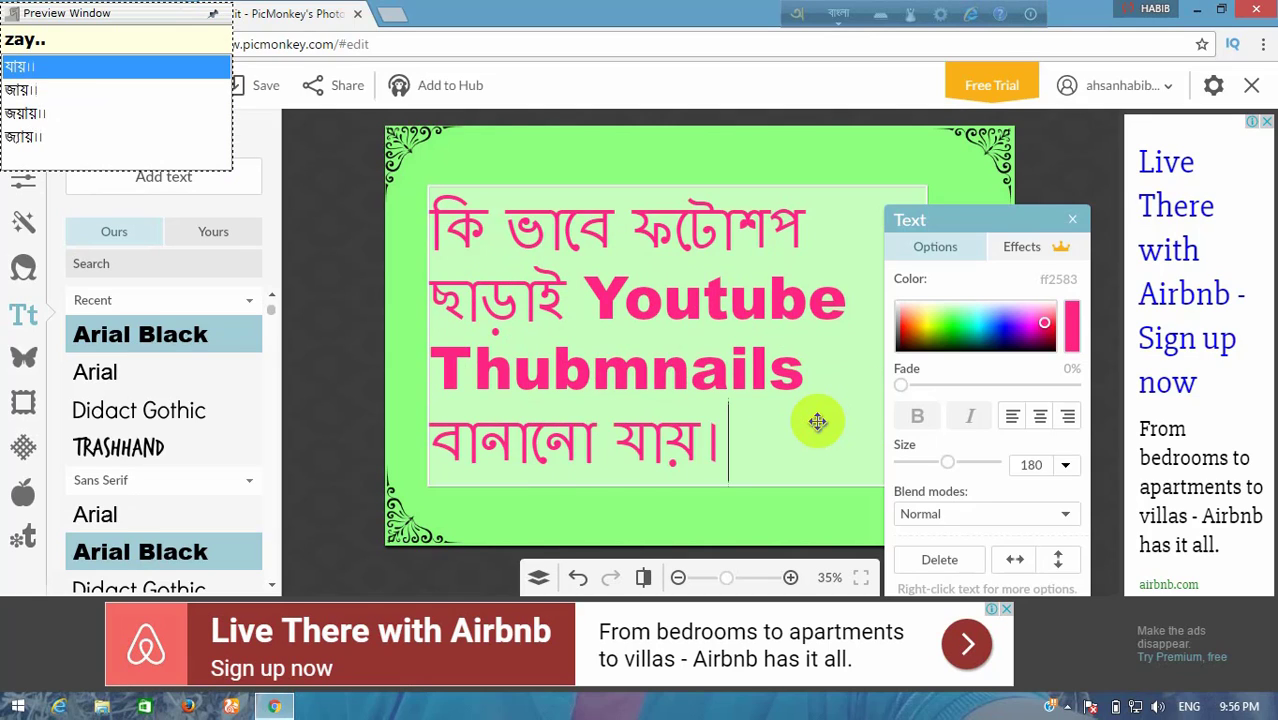
pyautogui.write('!!')
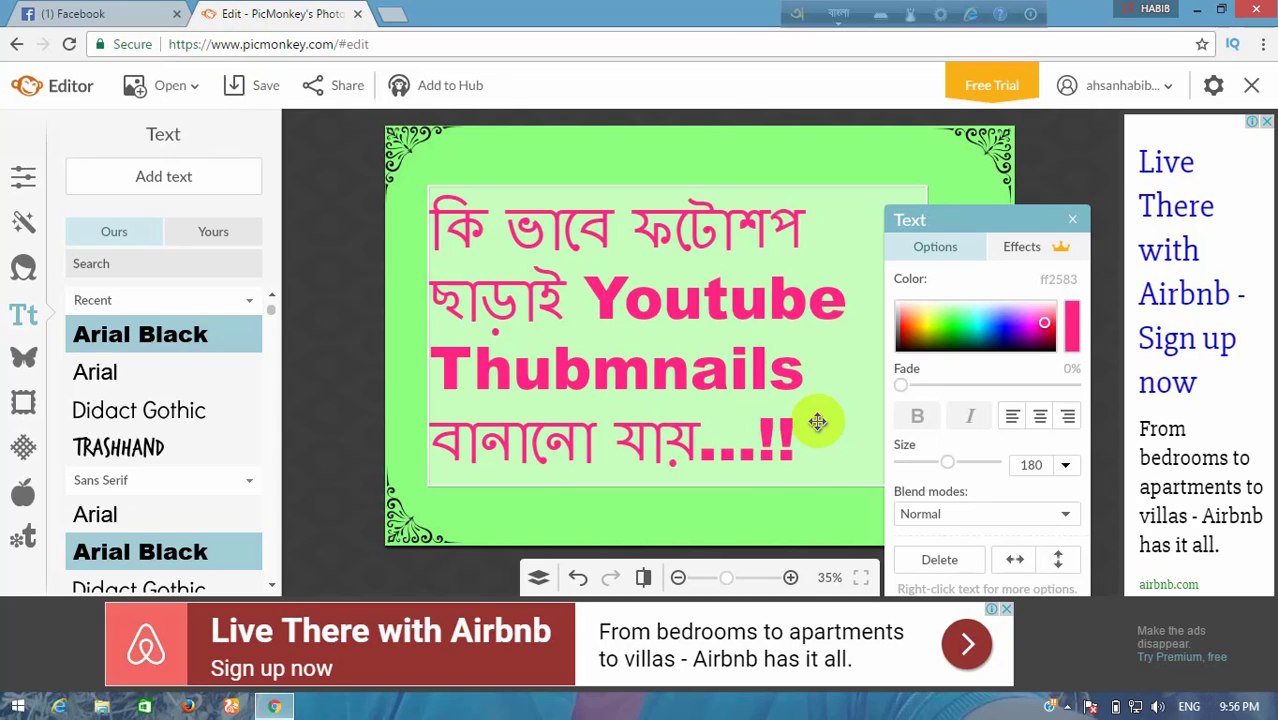
pyautogui.press('Return')
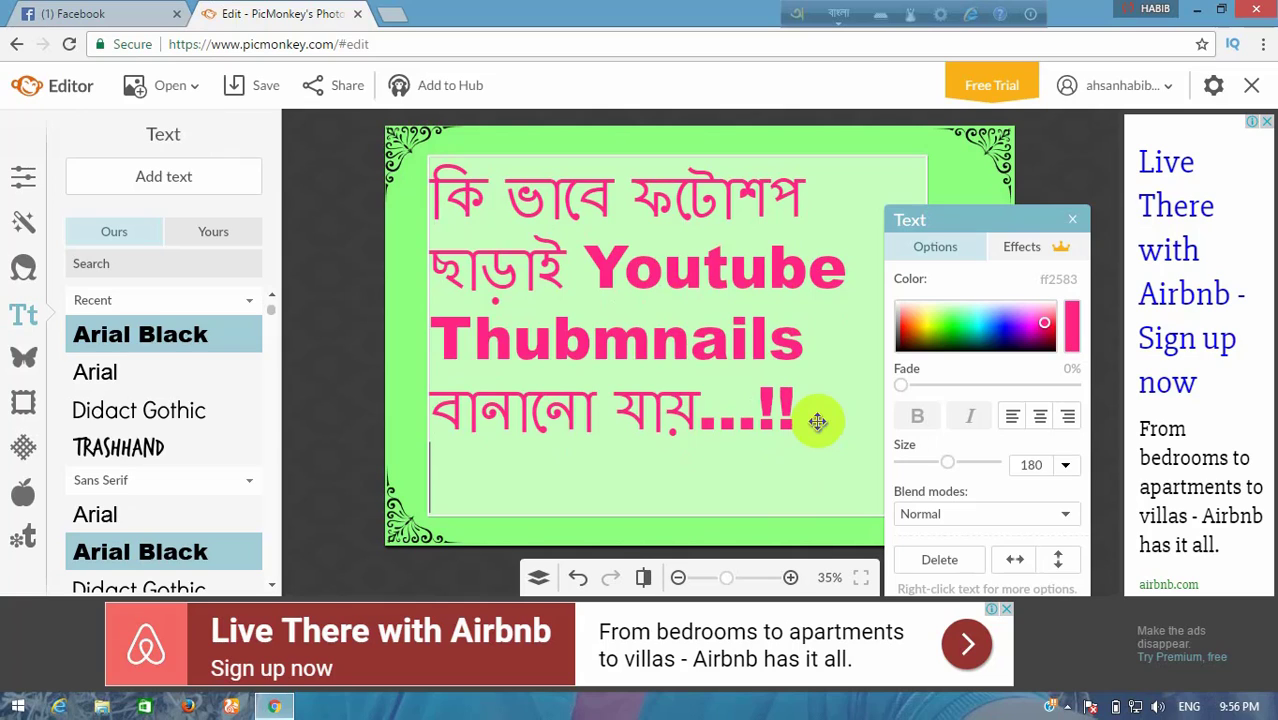
pyautogui.press('BackSpace')
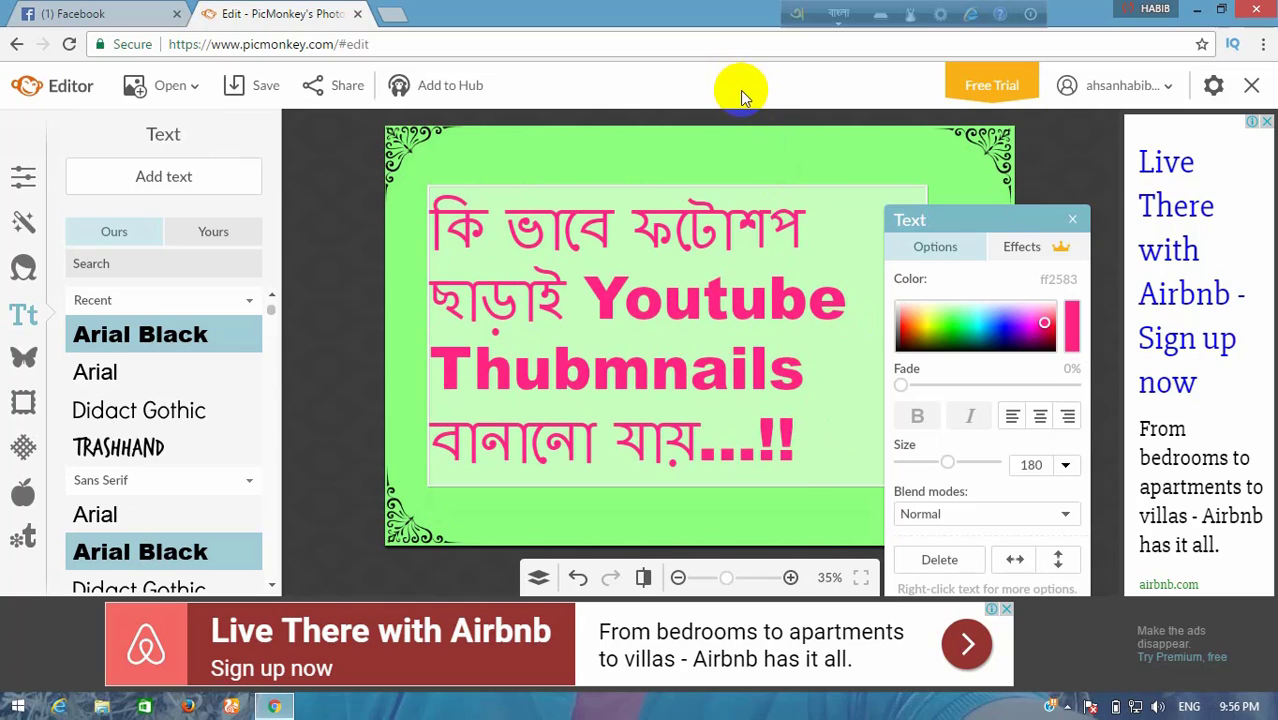
pyautogui.click(741, 142)
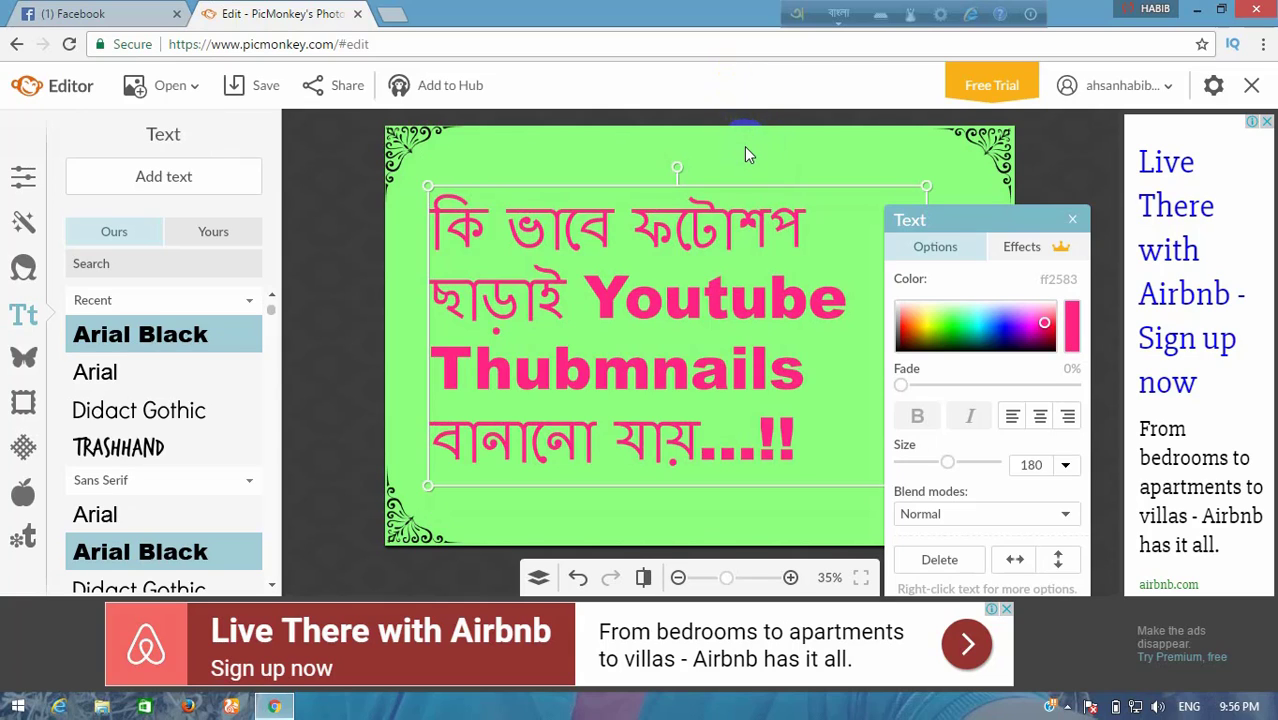
pyautogui.click(753, 151)
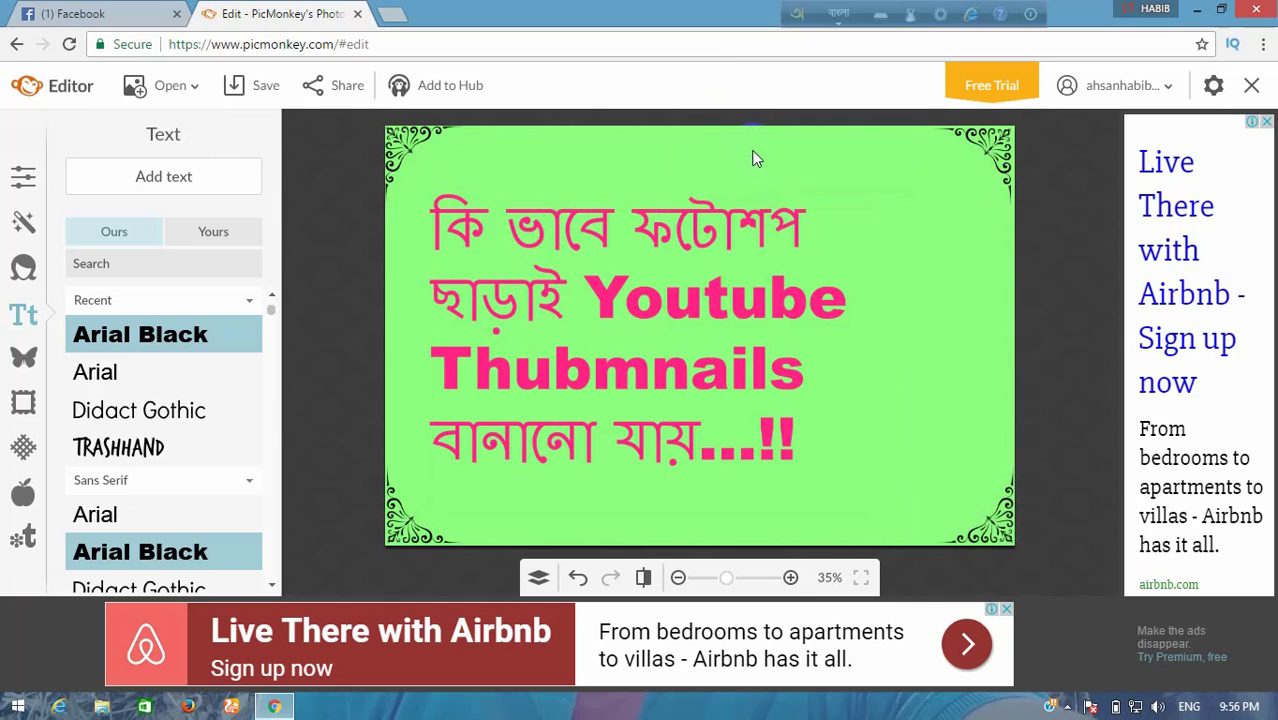
# Scale the title text box down to a font size of 161
pyautogui.click(881, 364)
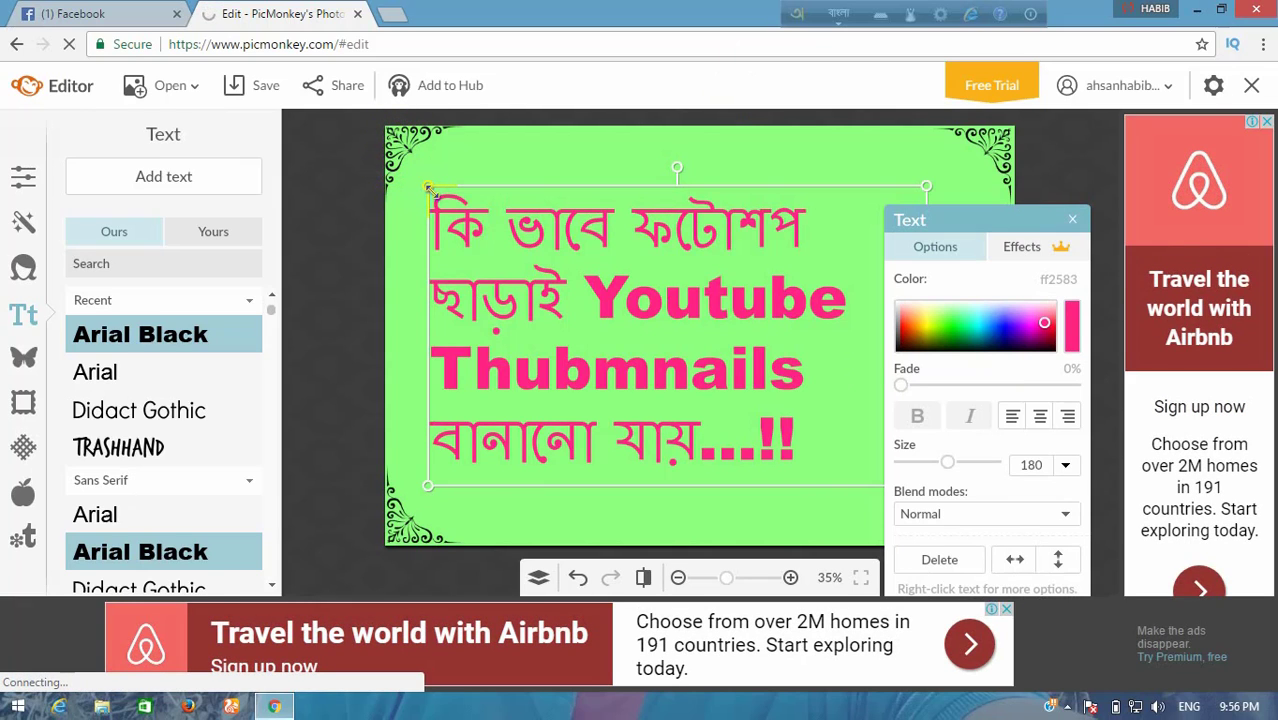
pyautogui.moveTo(432, 190); pyautogui.dragTo(456, 211)
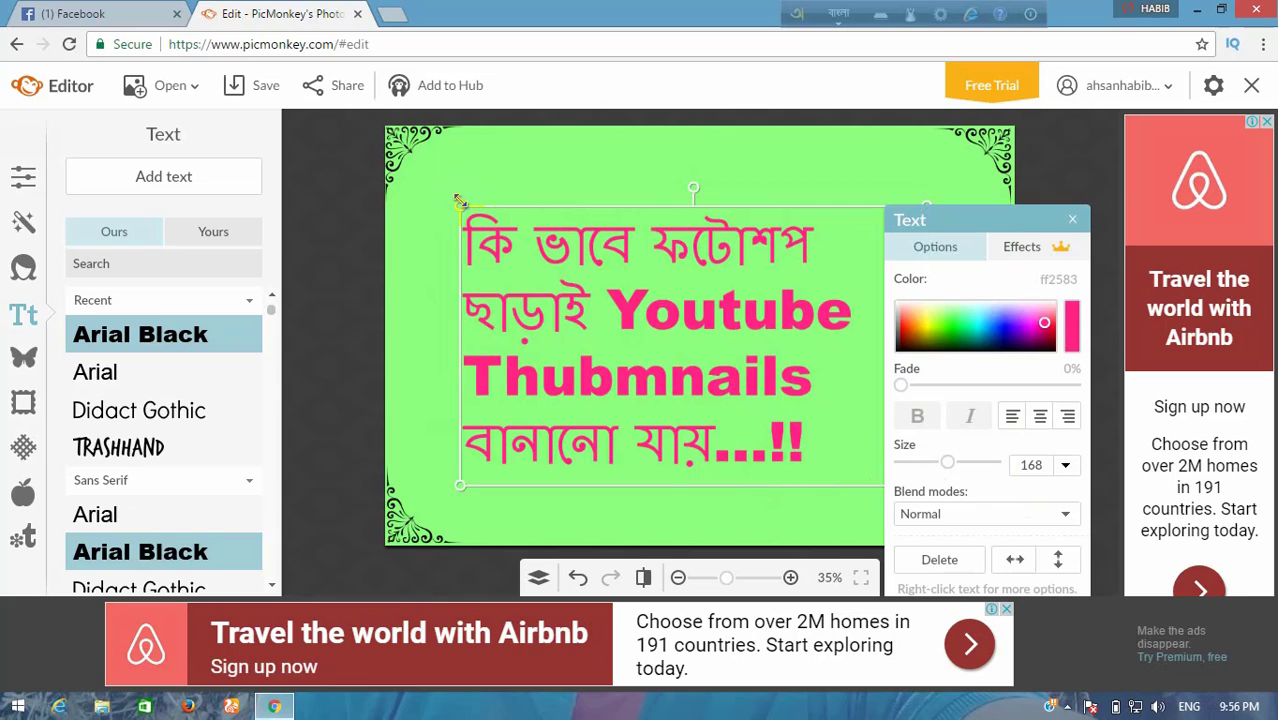
pyautogui.moveTo(464, 211); pyautogui.dragTo(471, 215)
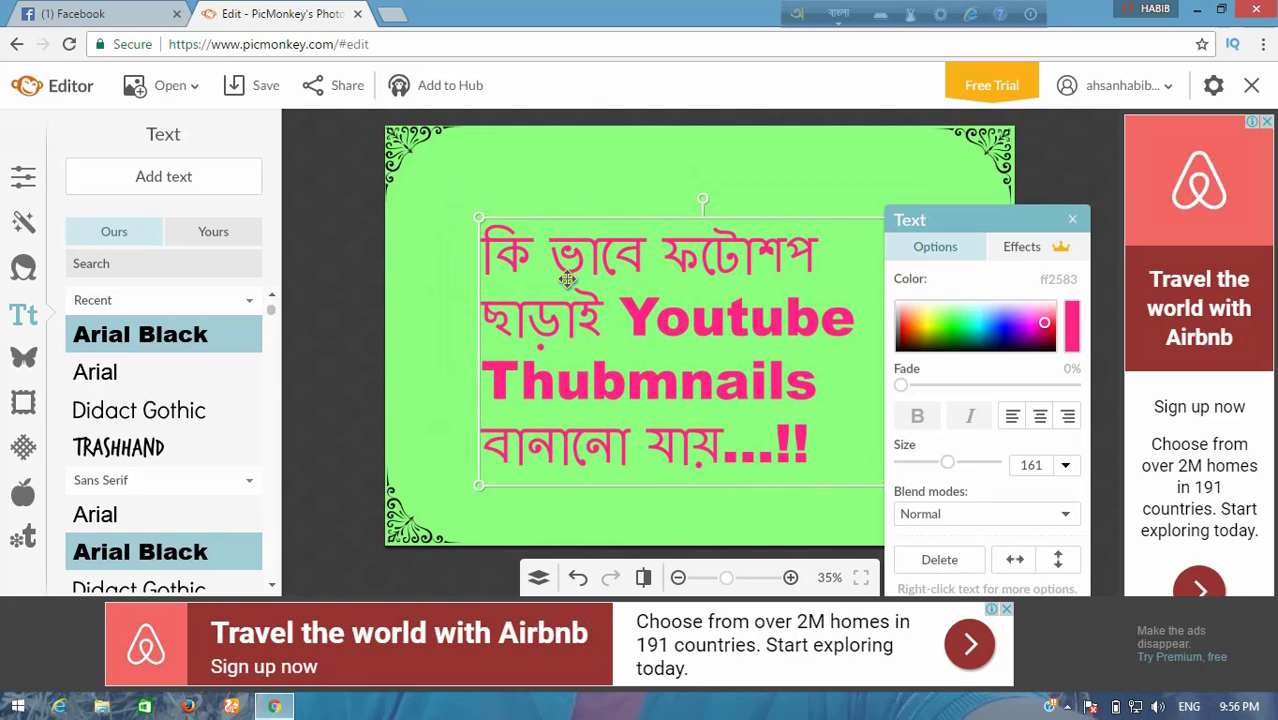
# Move the title slightly up and to the right so it sits near the center of the canvas
pyautogui.doubleClick(567, 279)
pyautogui.doubleClick(571, 278)
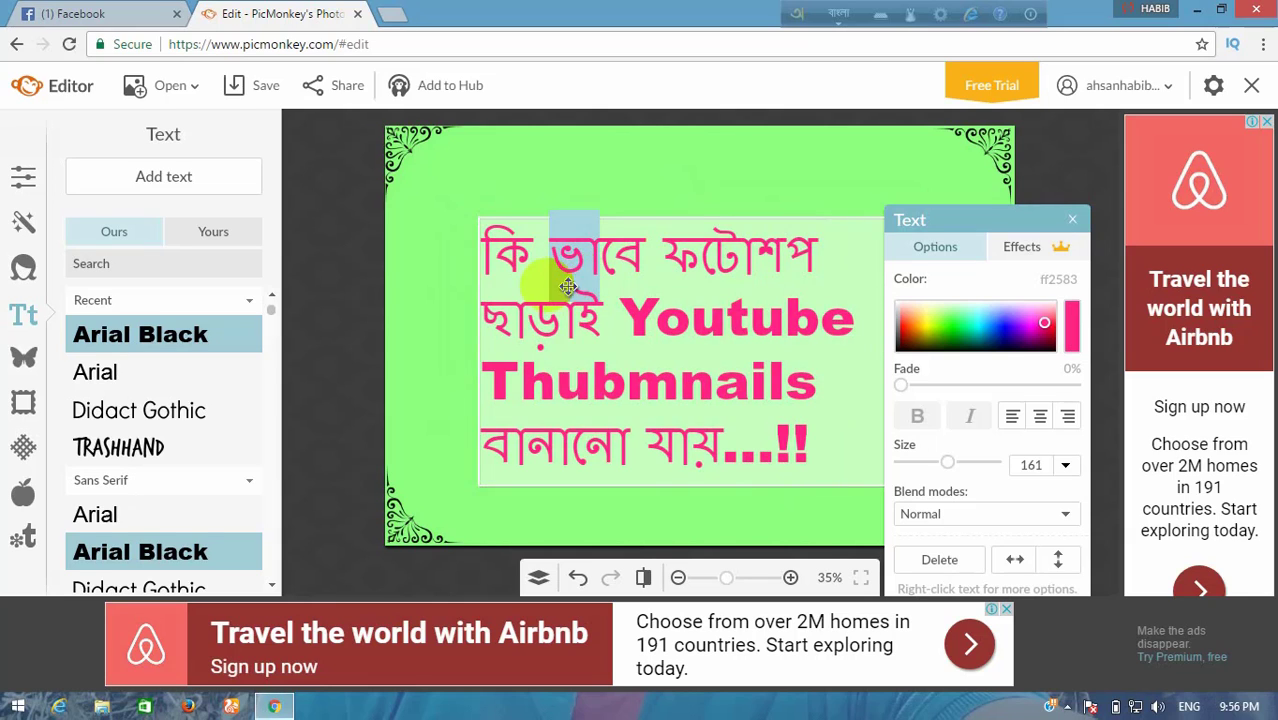
pyautogui.click(480, 295)
pyautogui.click(502, 288)
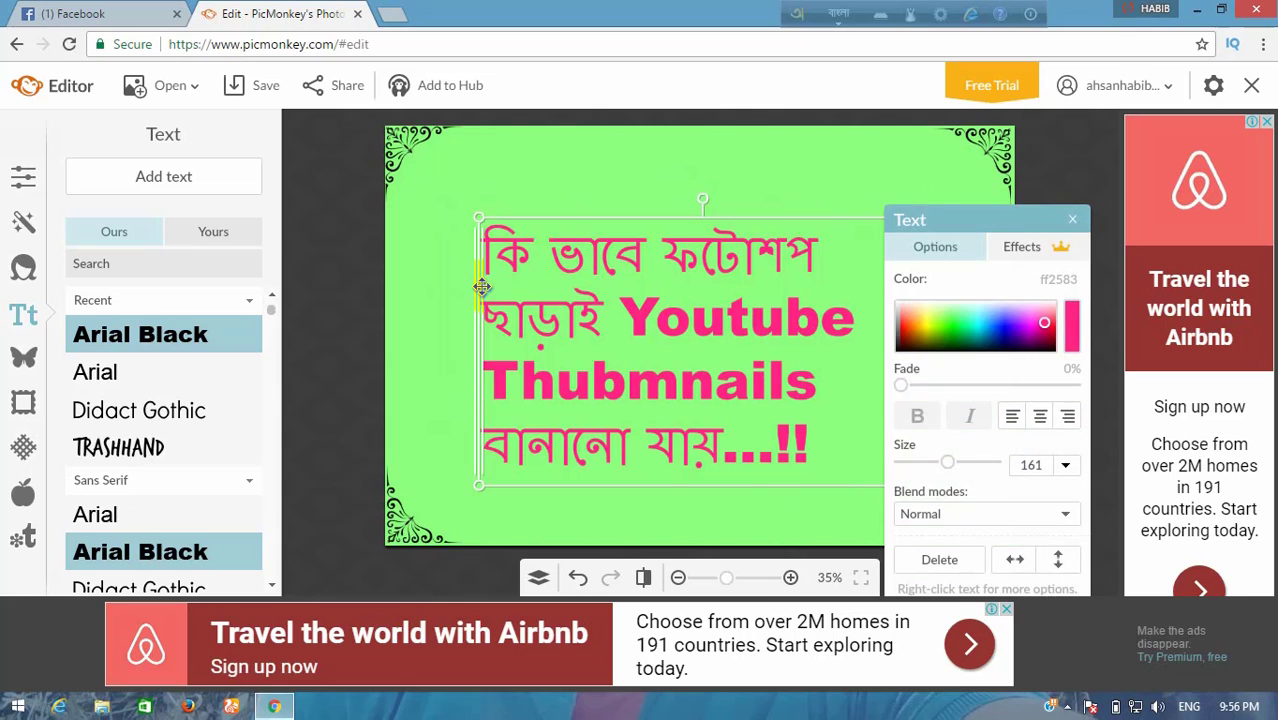
pyautogui.moveTo(509, 290)
pyautogui.mouseDown()
pyautogui.moveTo(525, 294)
pyautogui.moveTo(516, 276)
pyautogui.mouseUp()
pyautogui.click(470, 288)
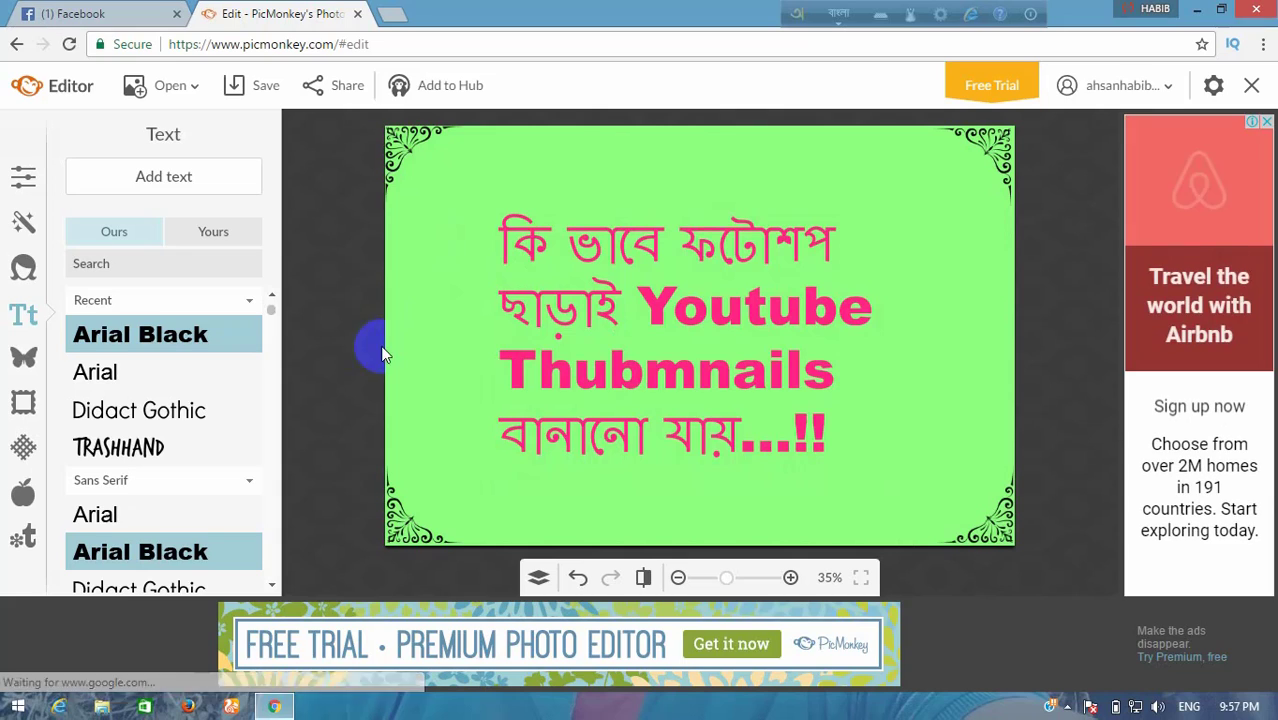
# Add the youtube image from the computer as an overlay, shrunk and placed in the canvas's upper-left corner
pyautogui.click(24, 401)
pyautogui.click(24, 358)
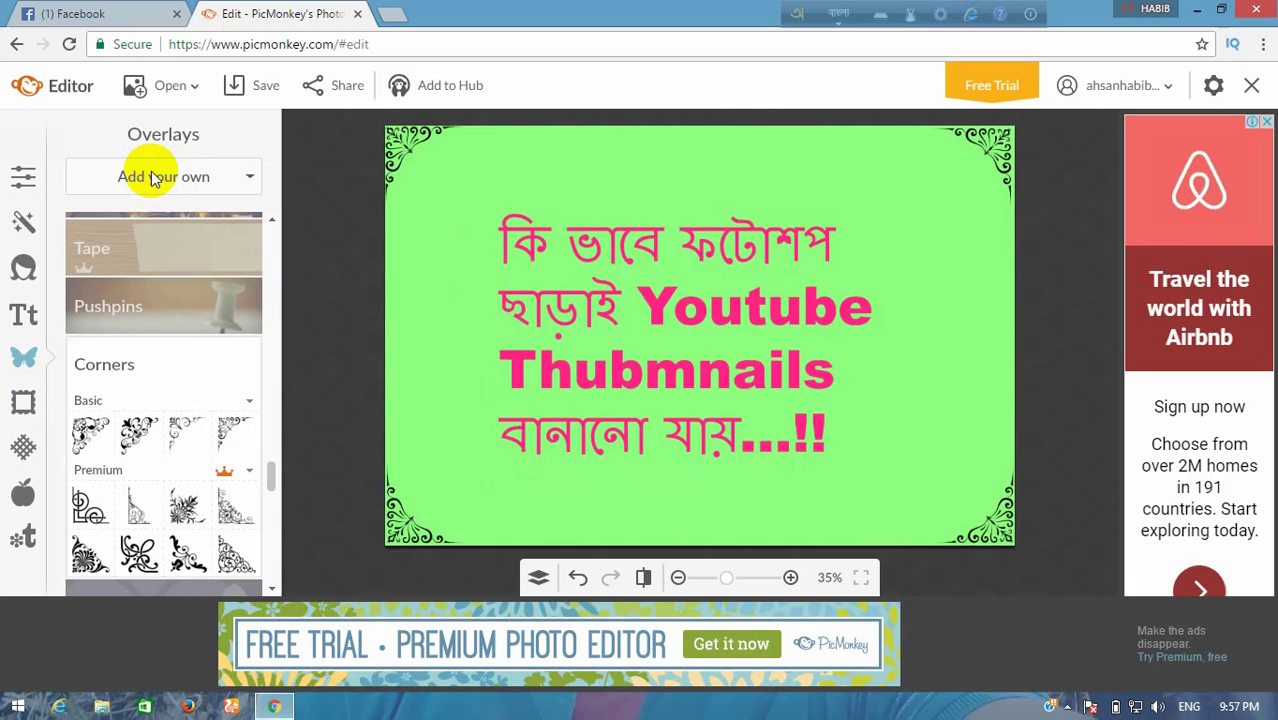
pyautogui.click(153, 178)
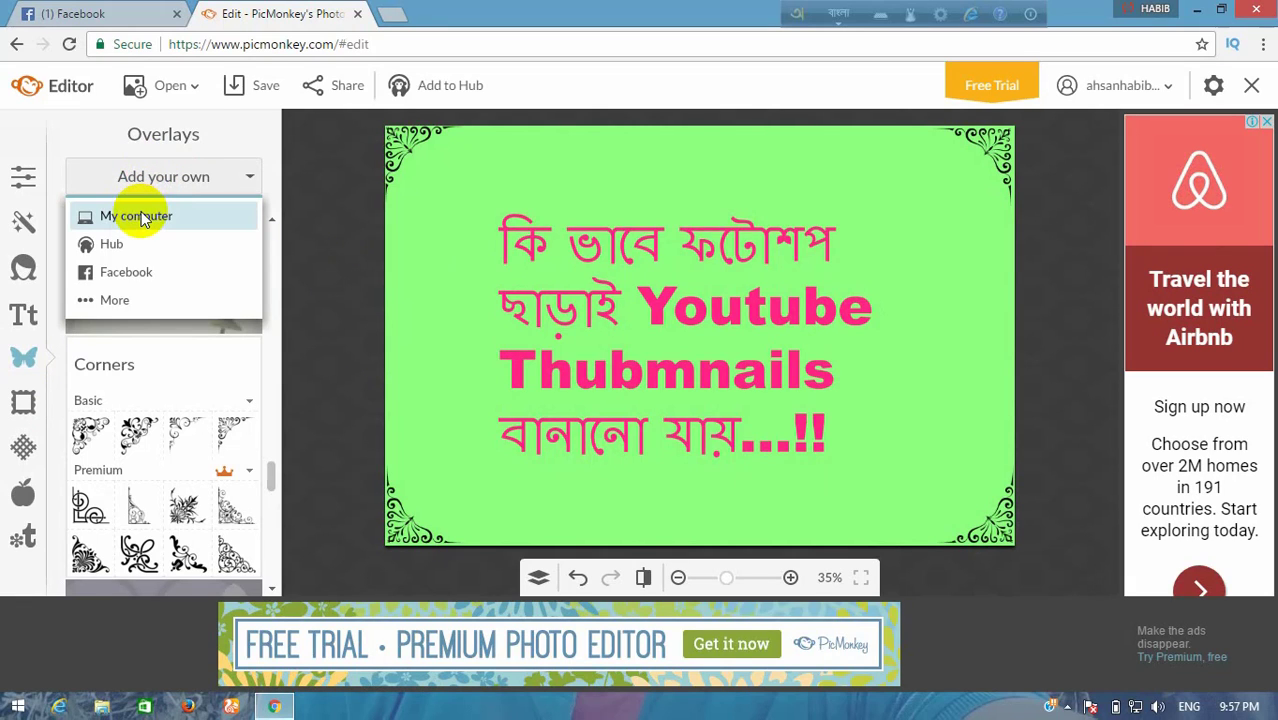
pyautogui.click(144, 218)
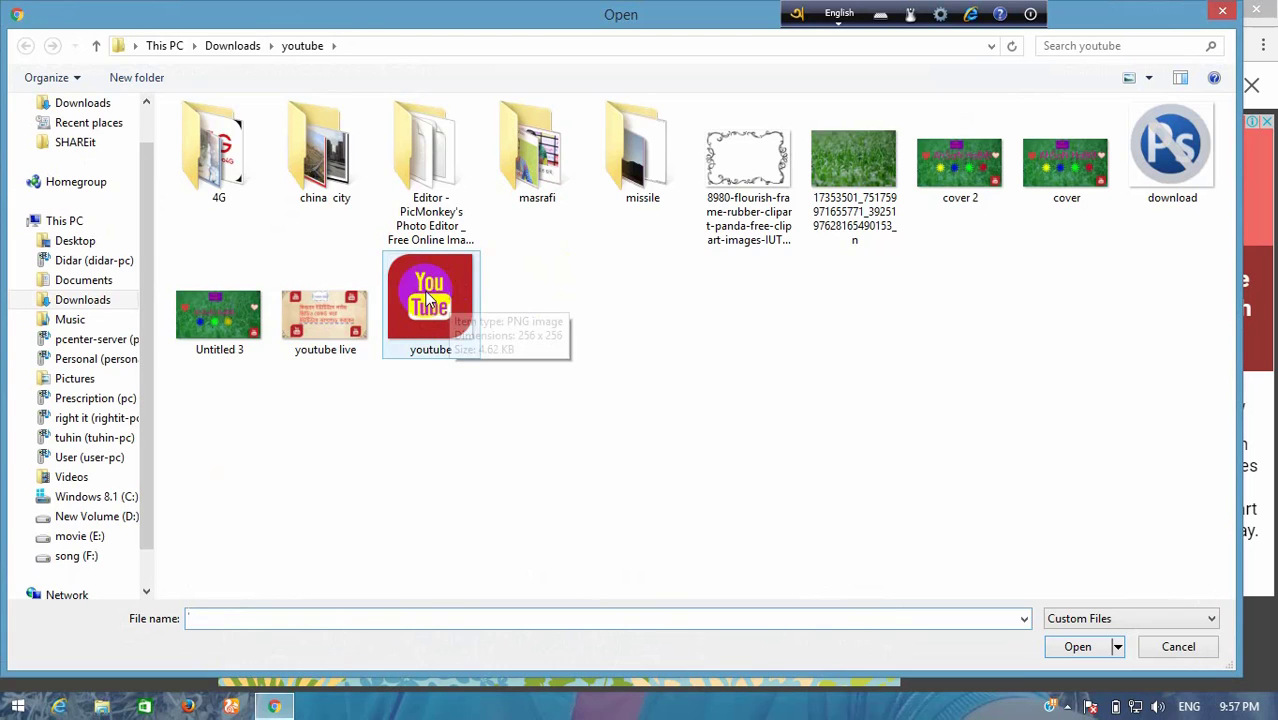
pyautogui.doubleClick(431, 296)
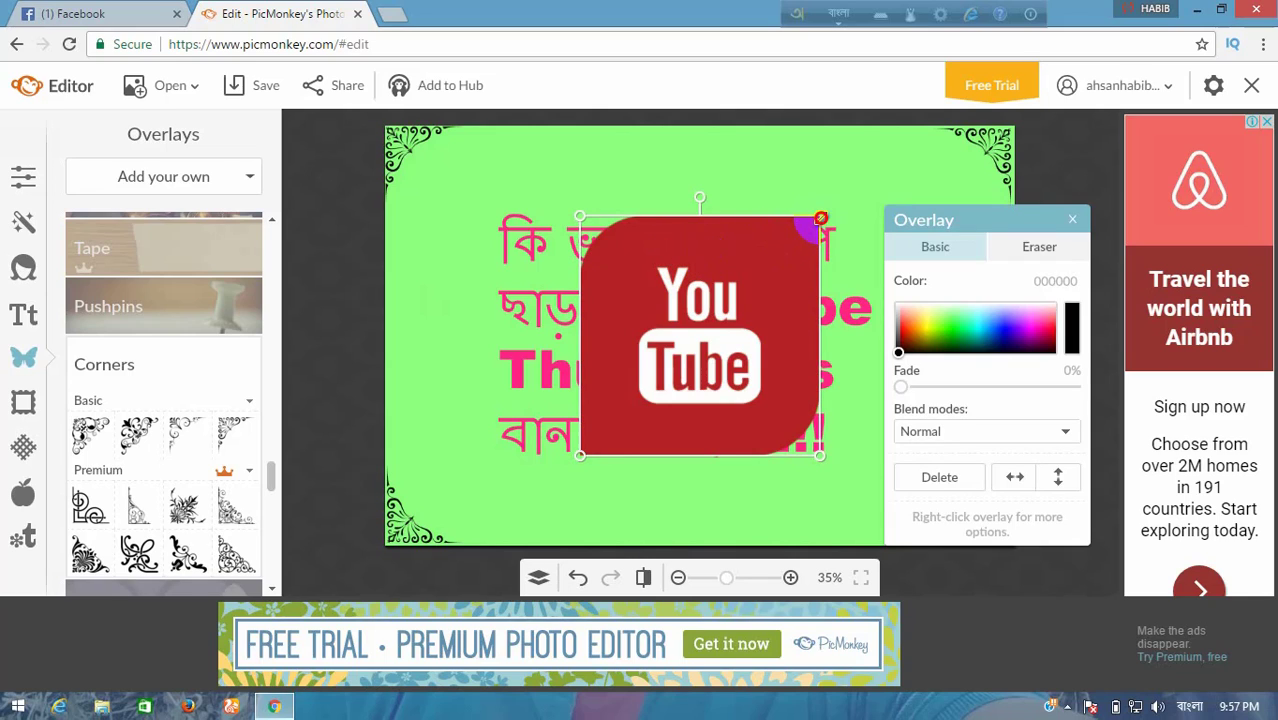
pyautogui.moveTo(820, 218); pyautogui.dragTo(697, 369)
pyautogui.moveTo(612, 424); pyautogui.dragTo(447, 196)
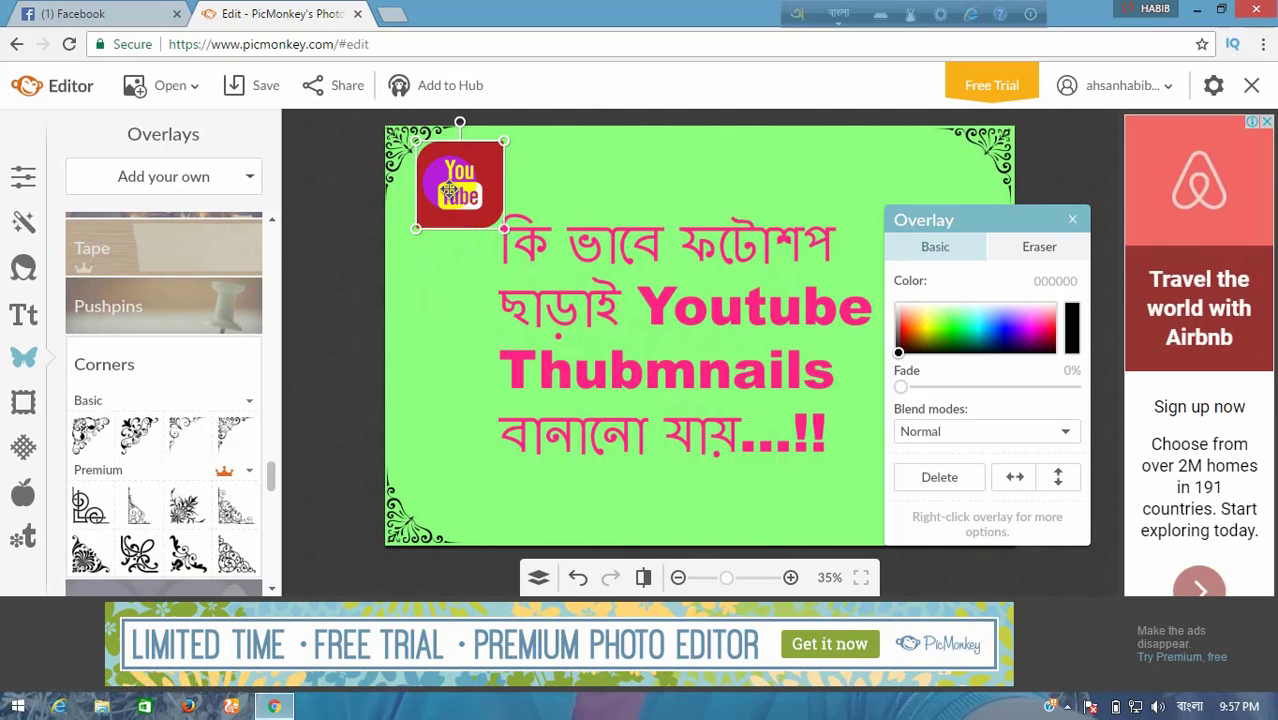
# Duplicate the YouTube logo twice, placing the copies in the canvas's lower-left and lower-right corners
pyautogui.rightClick(452, 178)
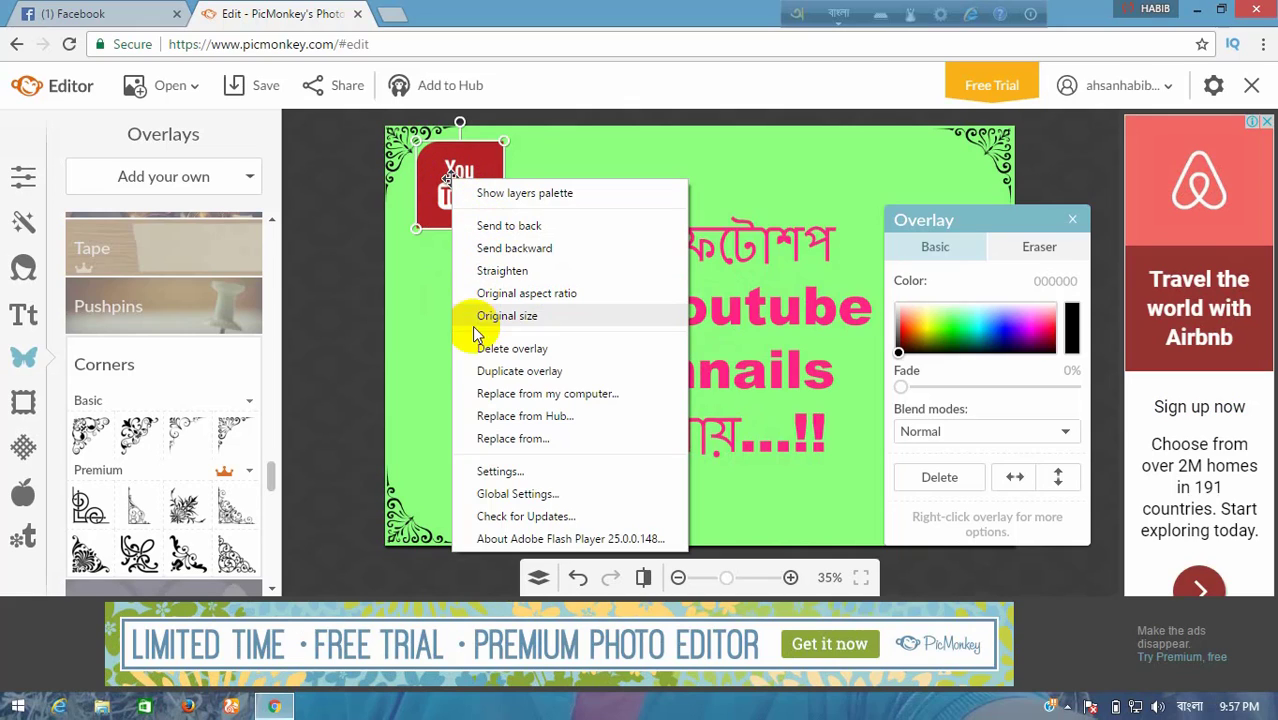
pyautogui.click(505, 372)
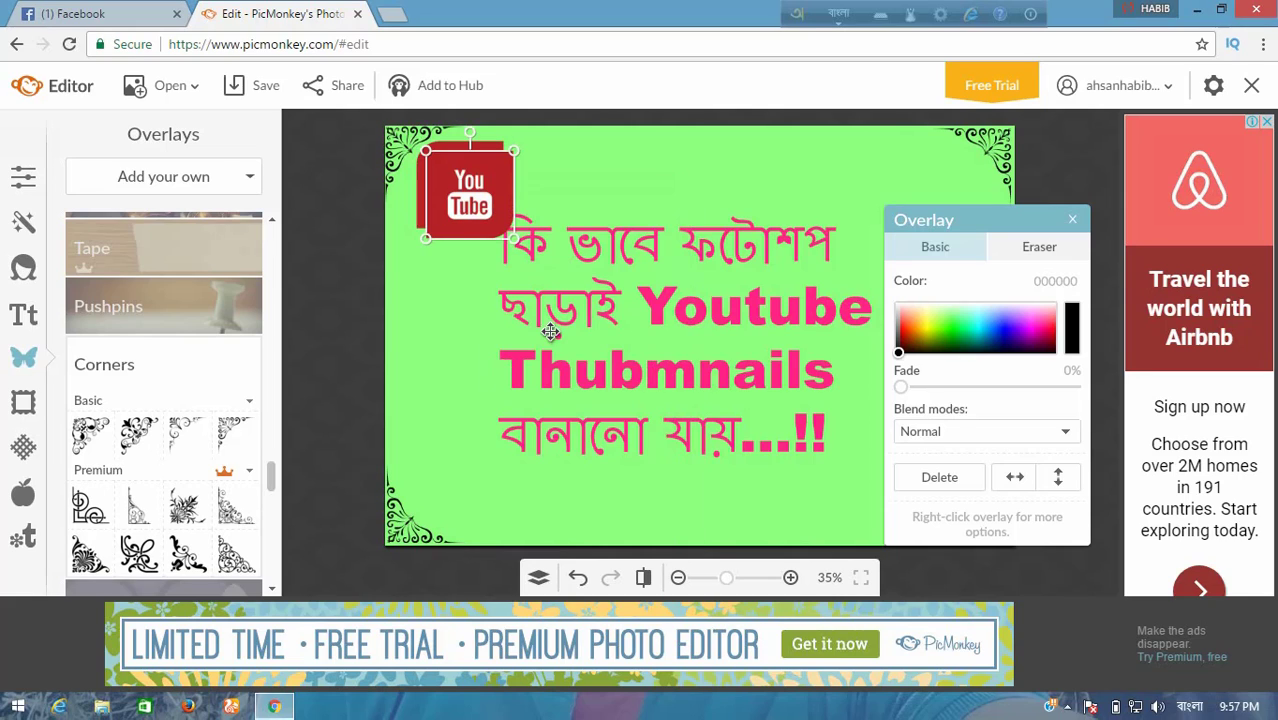
pyautogui.moveTo(473, 182); pyautogui.dragTo(459, 472)
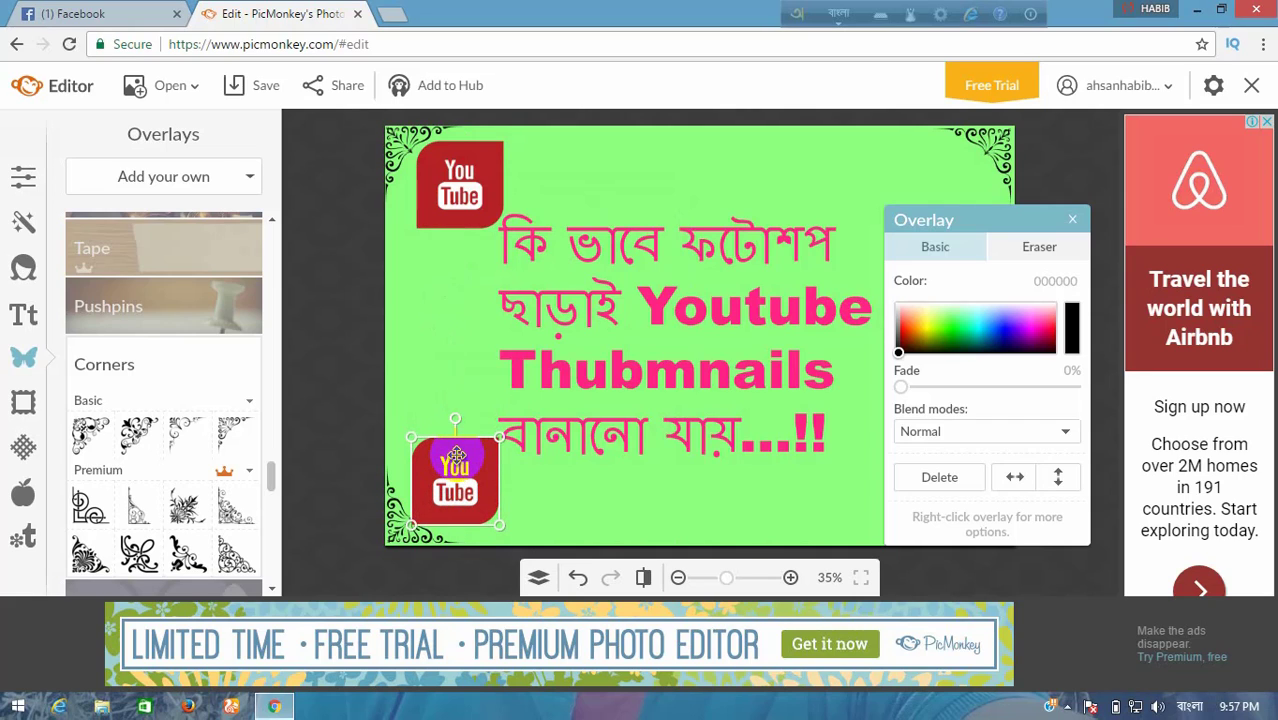
pyautogui.rightClick(456, 459)
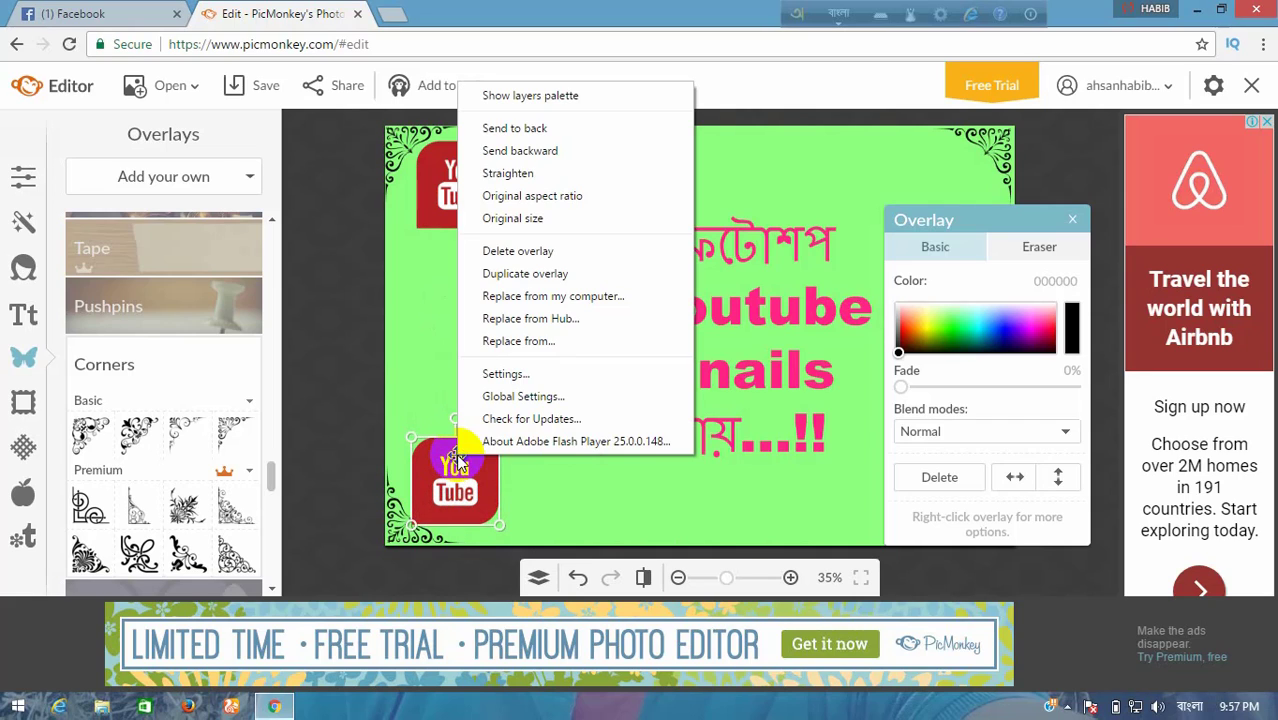
pyautogui.click(560, 273)
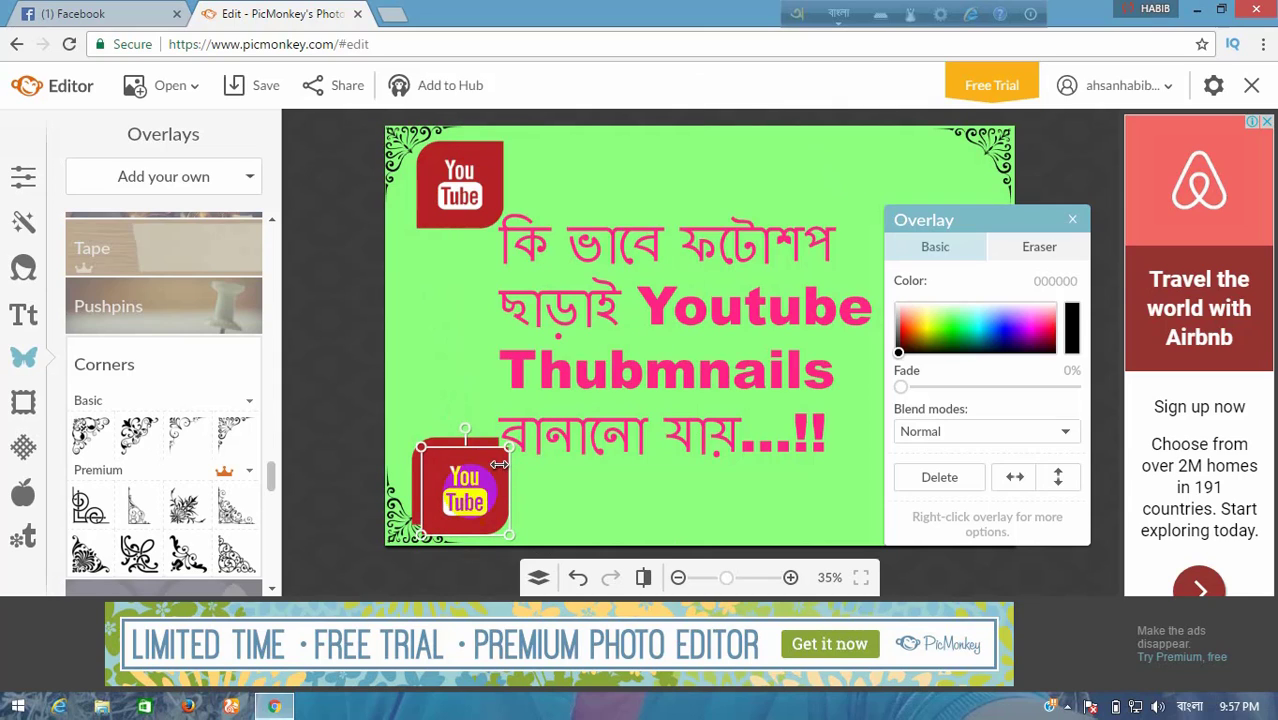
pyautogui.moveTo(460, 488); pyautogui.dragTo(949, 480)
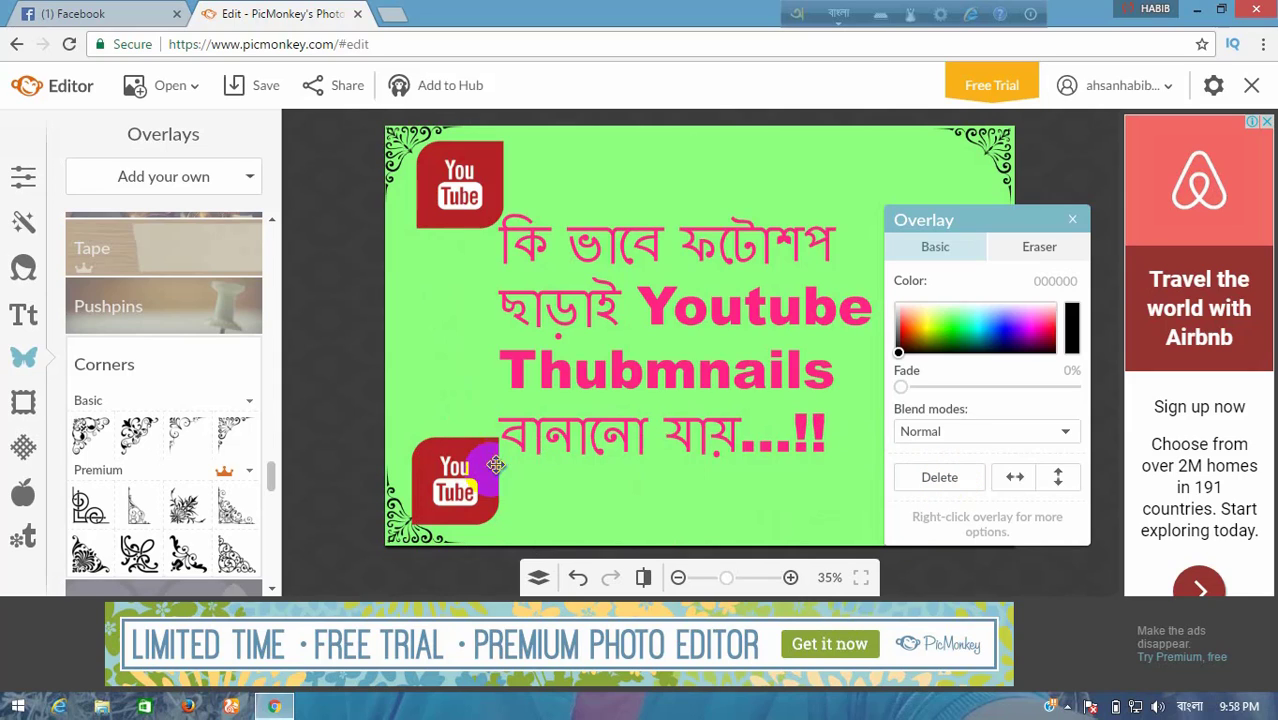
# Duplicate the lower-left YouTube logo, place the copy in the canvas's upper-right corner and deselect it
pyautogui.rightClick(481, 474)
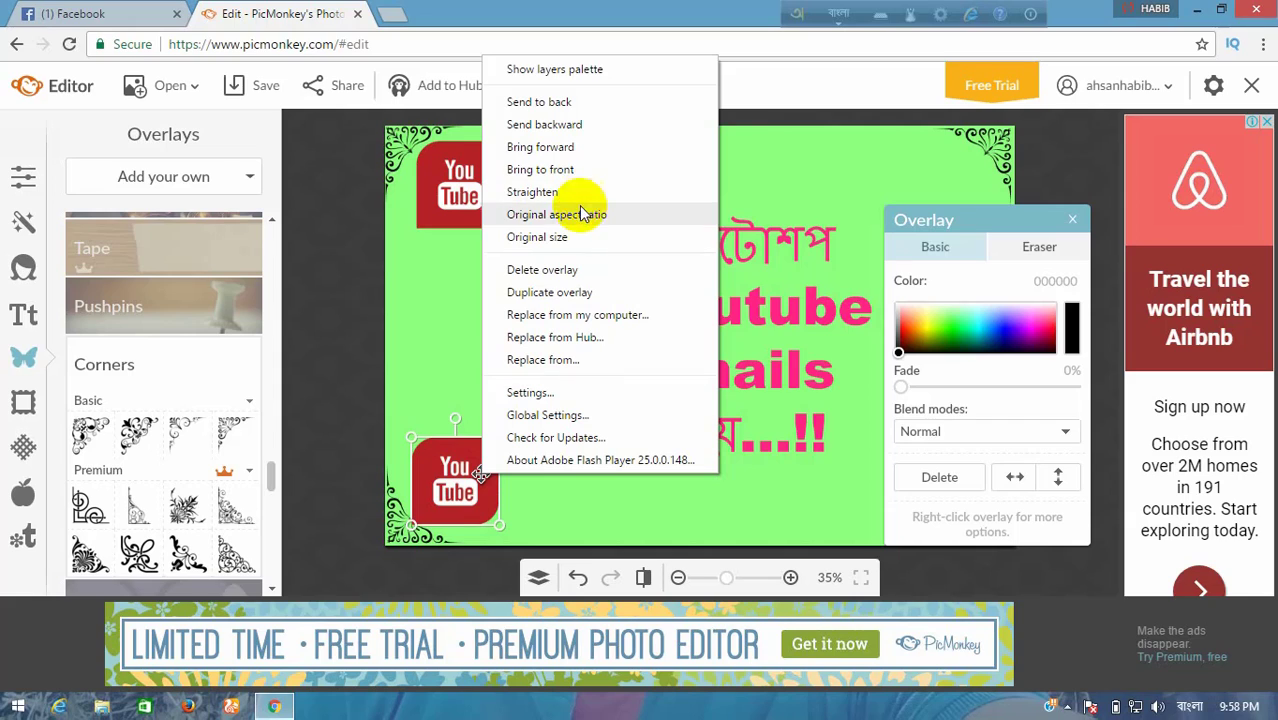
pyautogui.click(565, 292)
pyautogui.moveTo(462, 453); pyautogui.dragTo(945, 166)
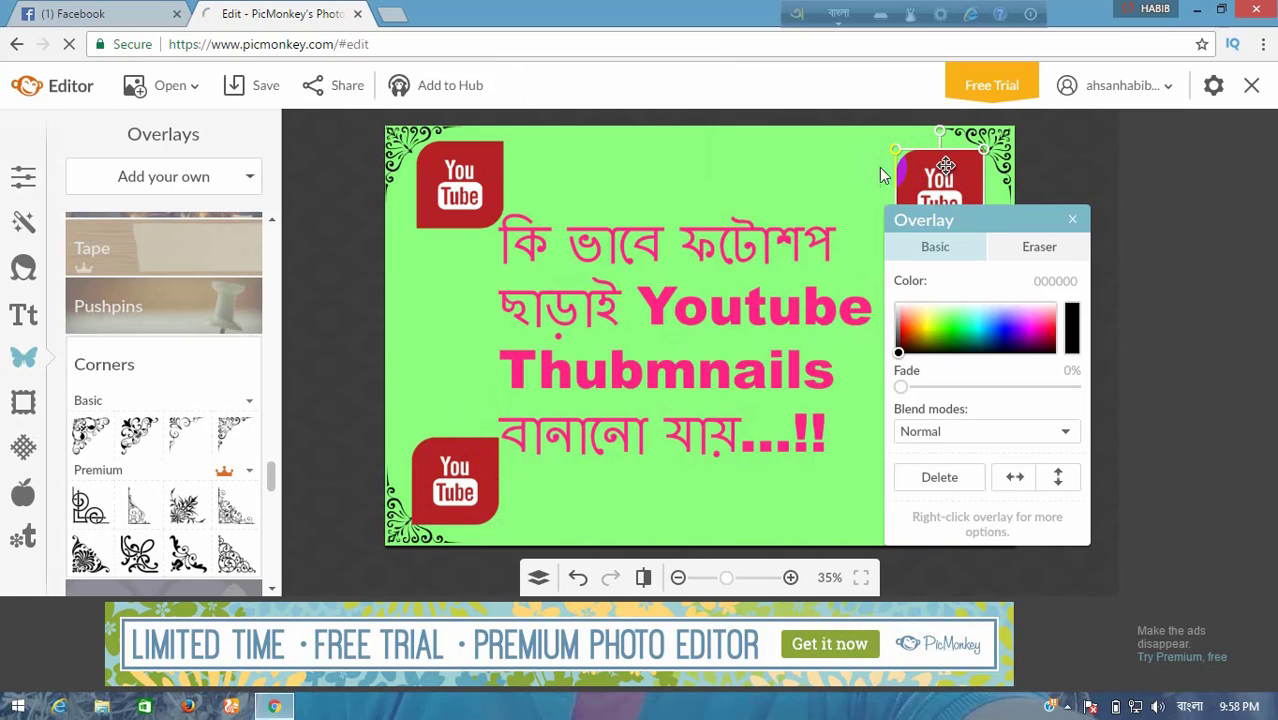
pyautogui.click(842, 176)
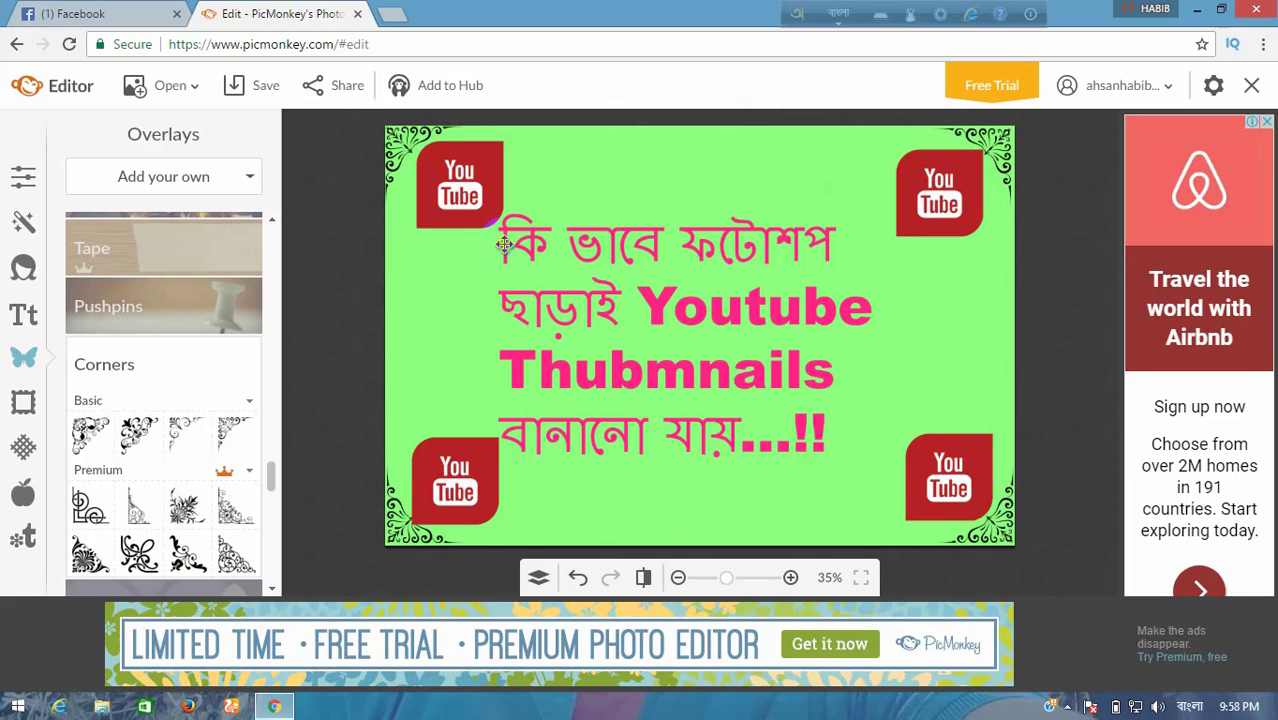
# Add the crossed-out Photoshop logo image from the computer as an overlay, shrunk to a small badge and placed centrally below the title
pyautogui.click(207, 179)
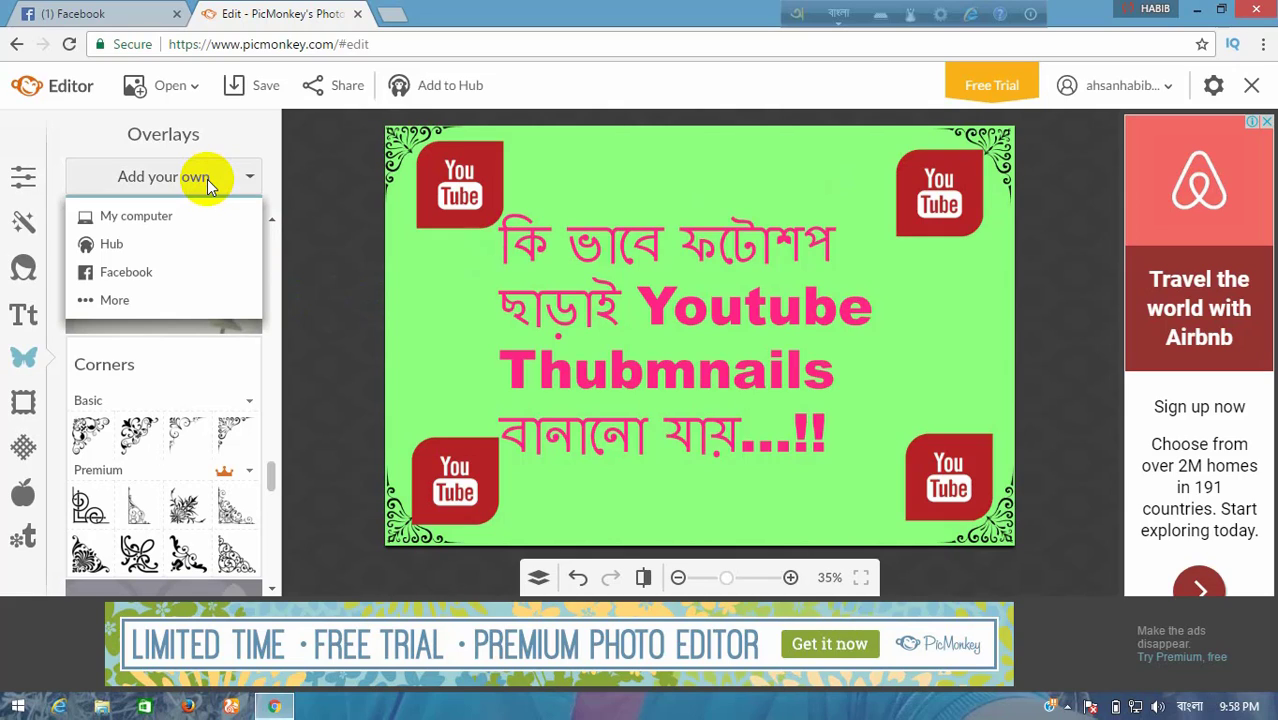
pyautogui.click(167, 217)
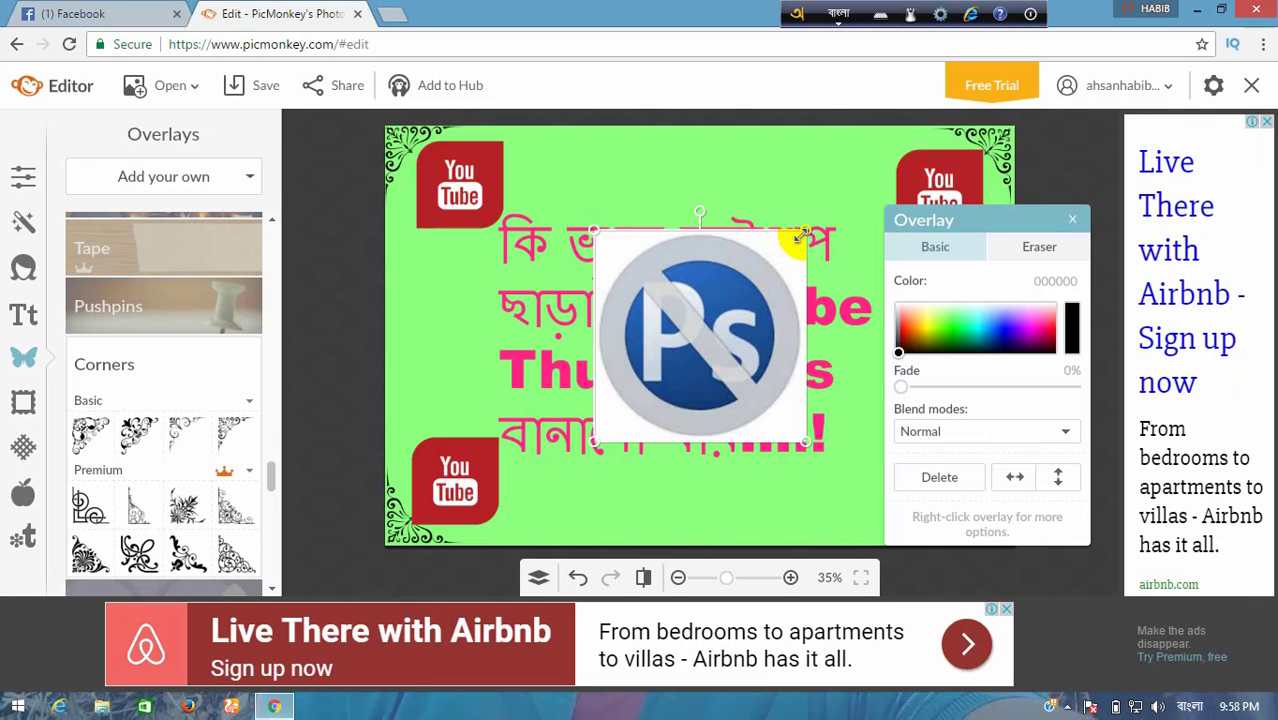
pyautogui.moveTo(802, 233); pyautogui.dragTo(672, 364)
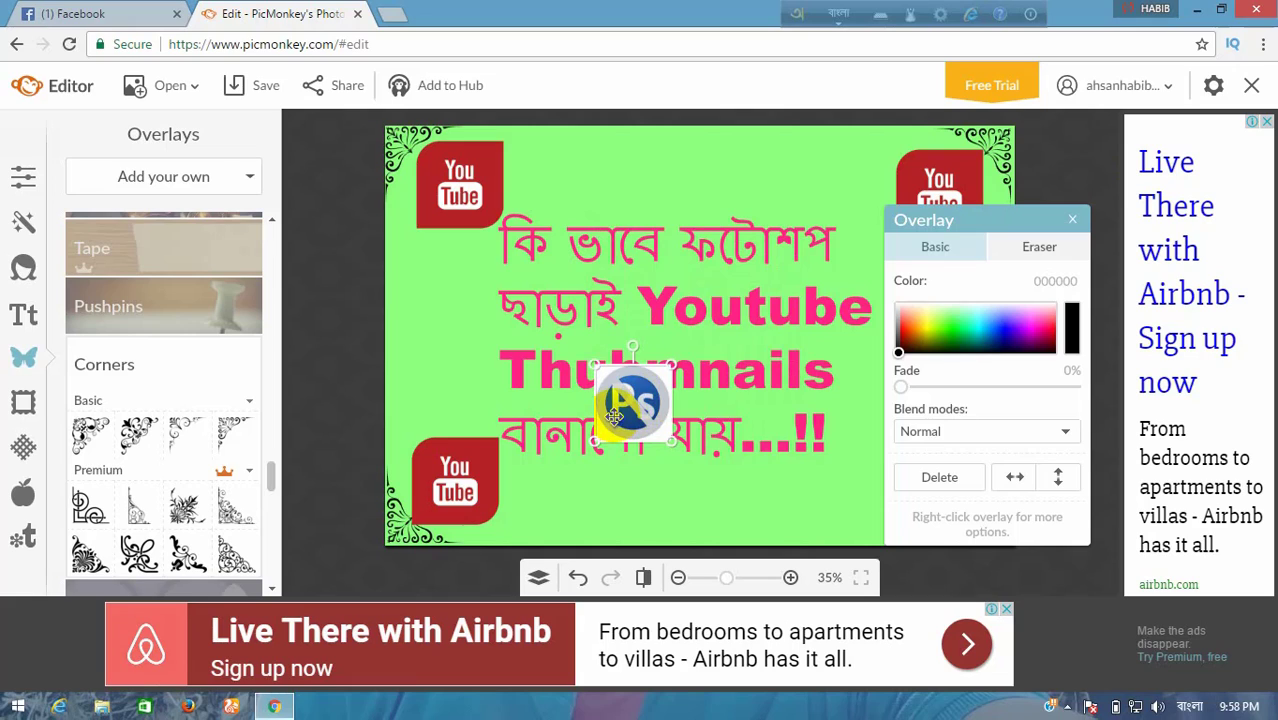
pyautogui.moveTo(624, 404); pyautogui.dragTo(649, 503)
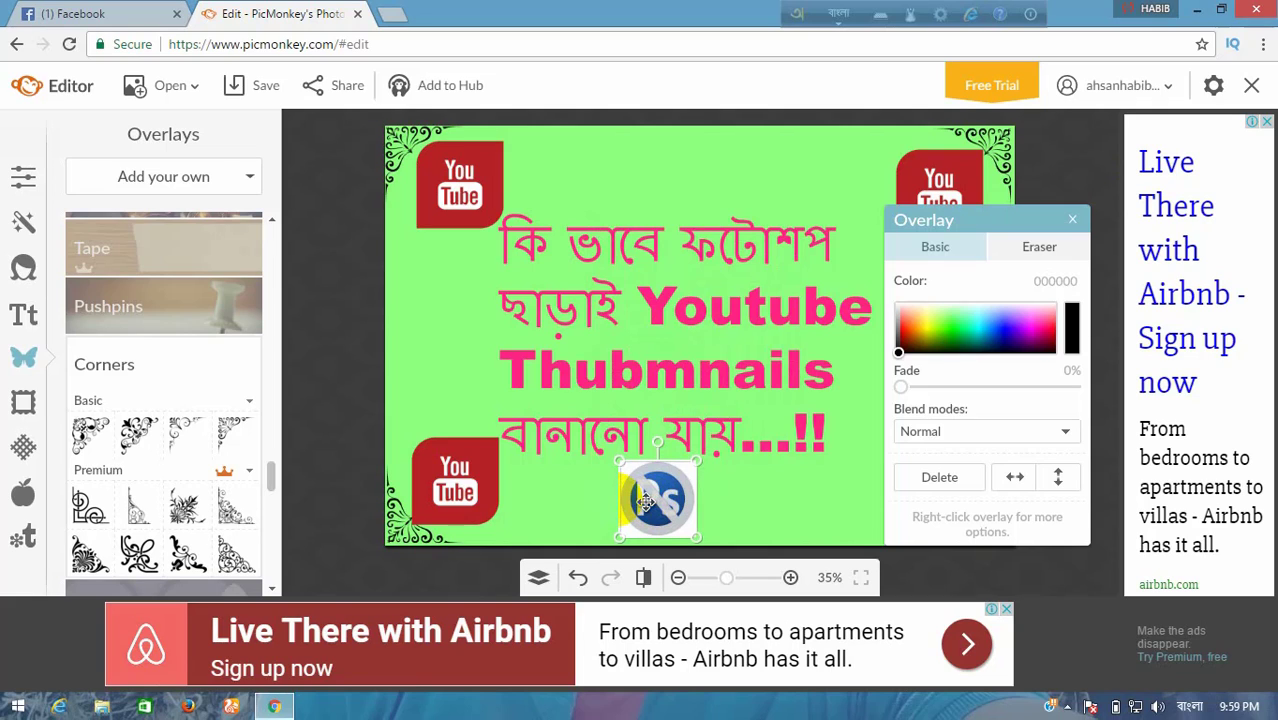
# Send the crossed-out Photoshop logo overlay backward twice in the layer order and deselect it
pyautogui.click(647, 487)
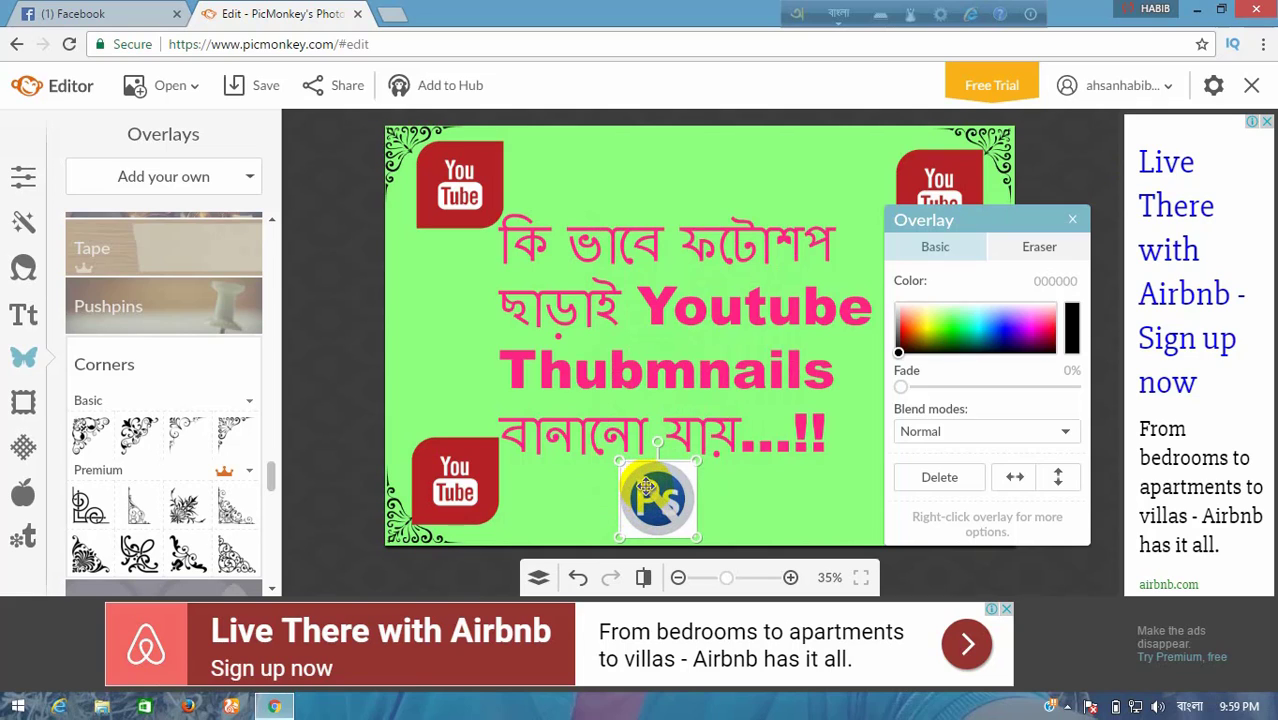
pyautogui.rightClick(647, 487)
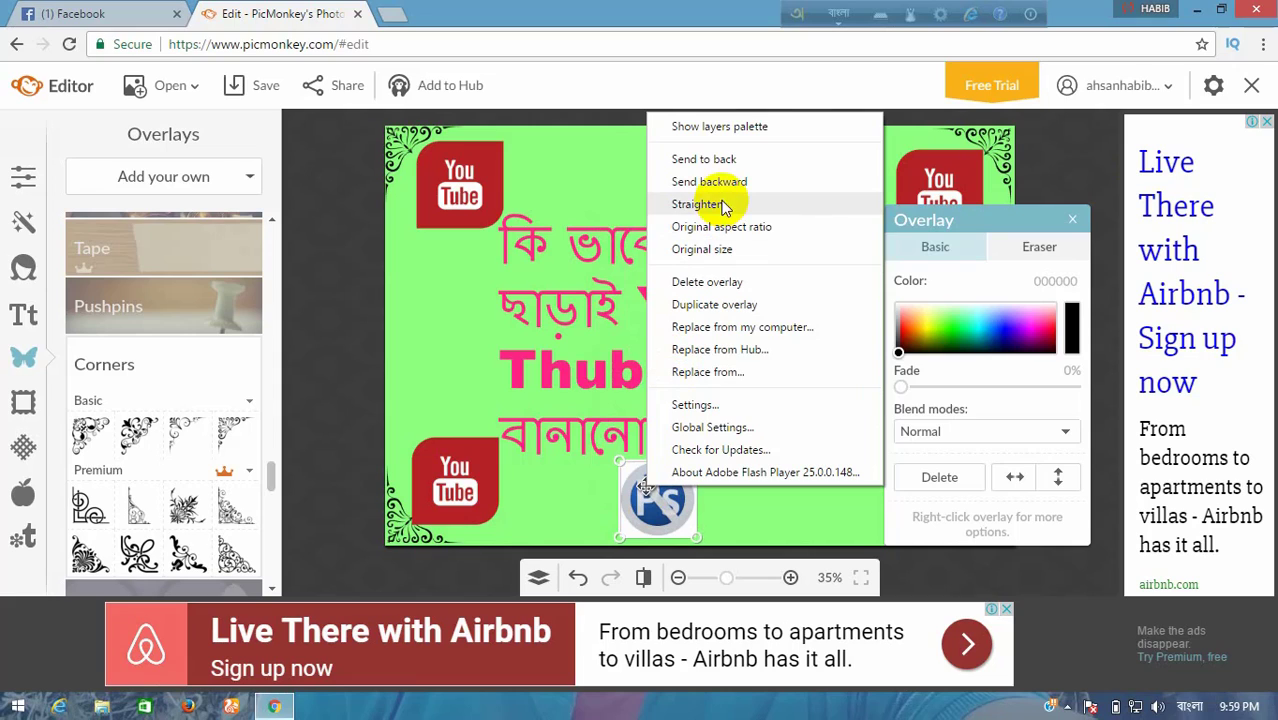
pyautogui.click(724, 197)
pyautogui.click(655, 510)
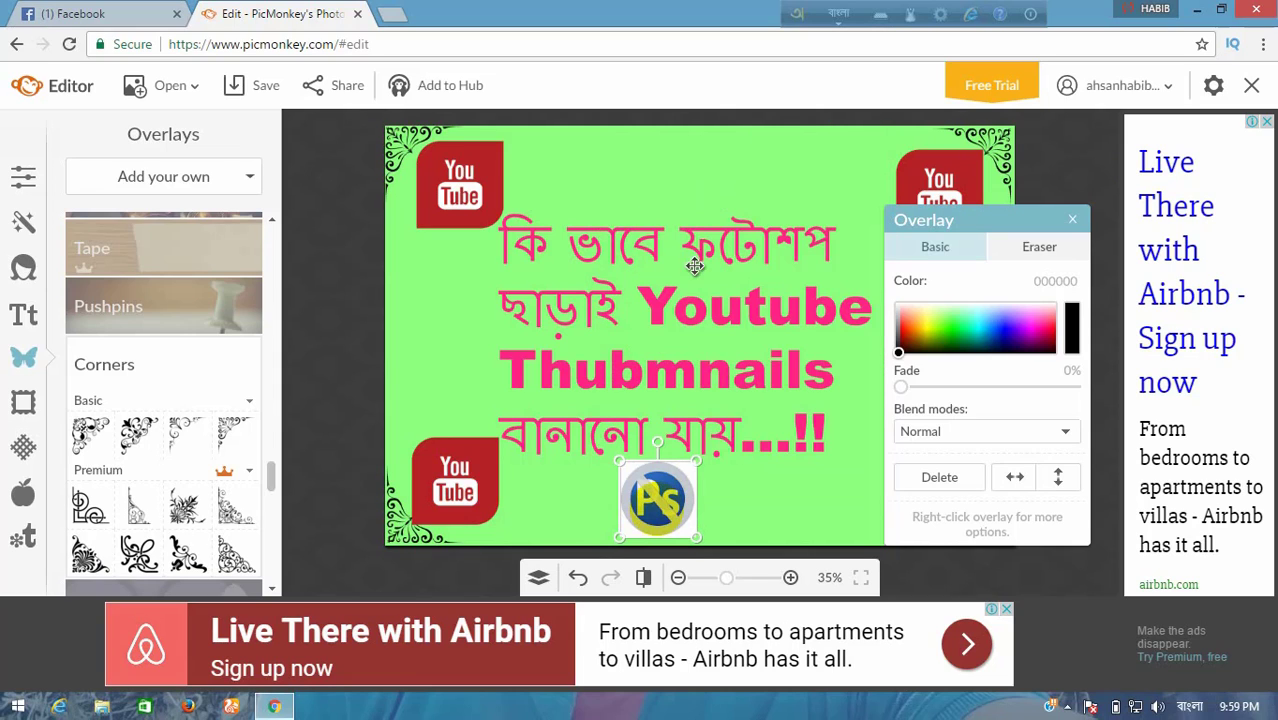
pyautogui.rightClick(655, 510)
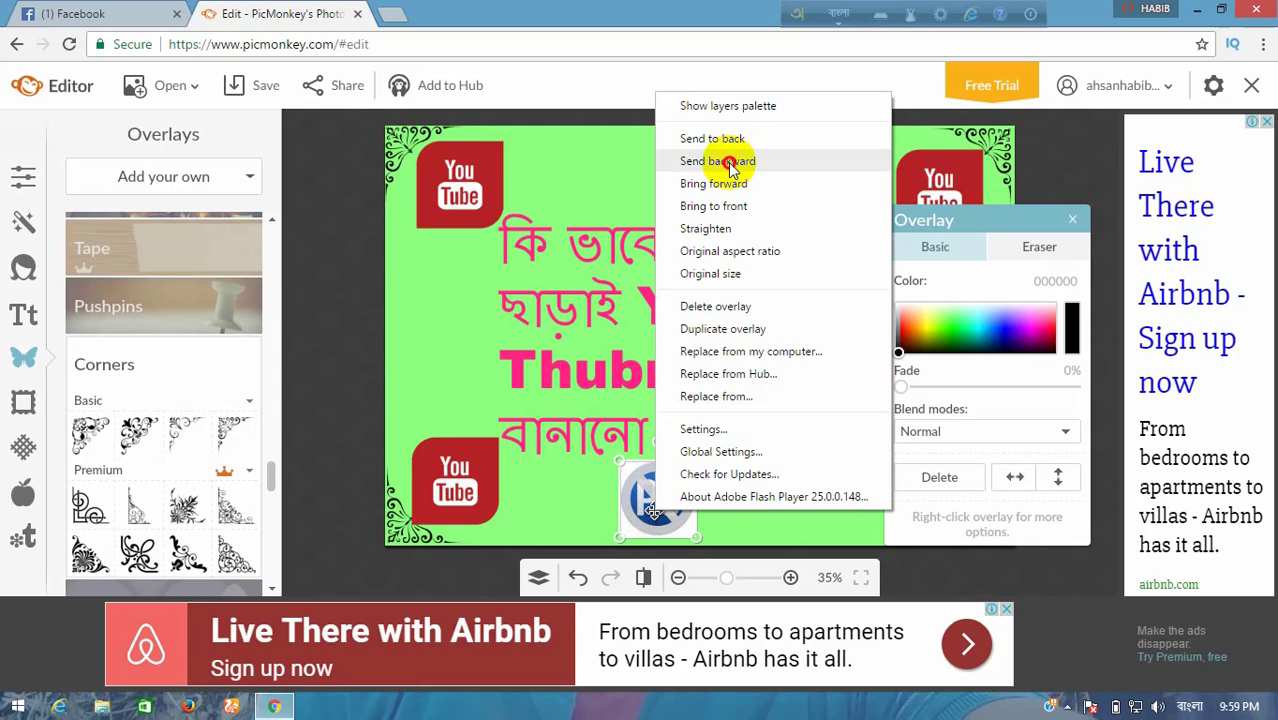
pyautogui.click(724, 161)
pyautogui.click(545, 492)
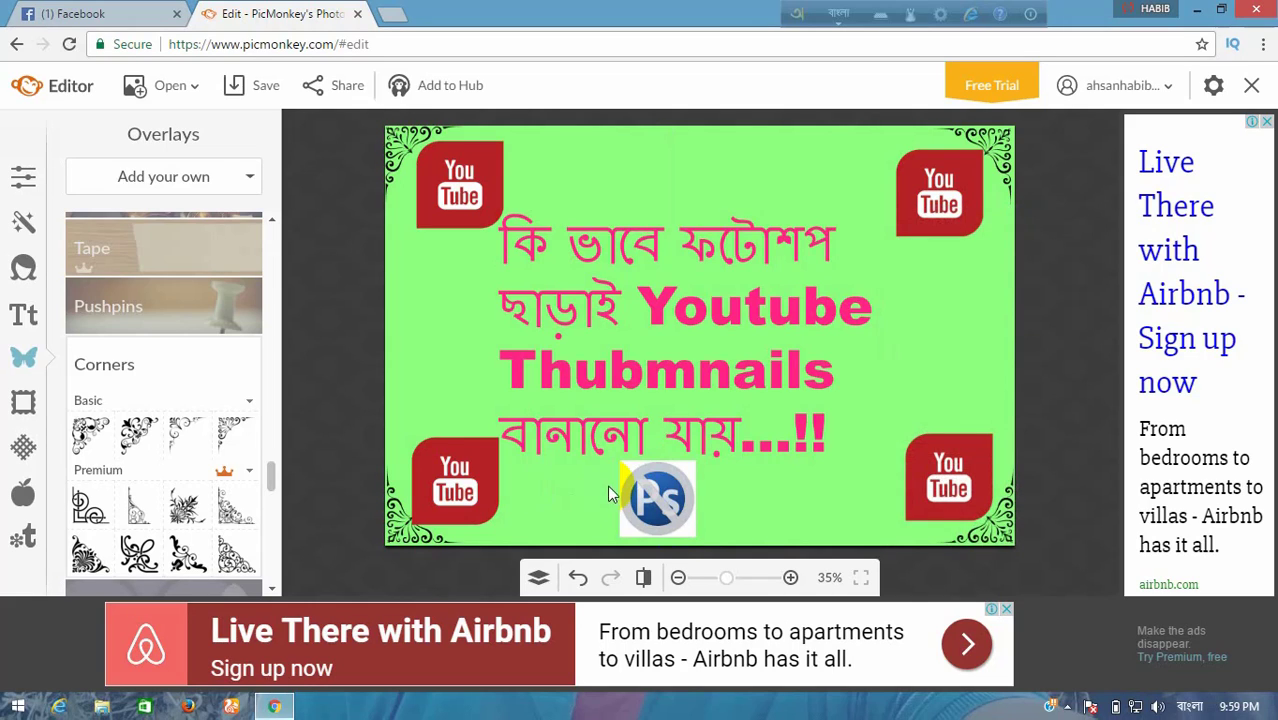